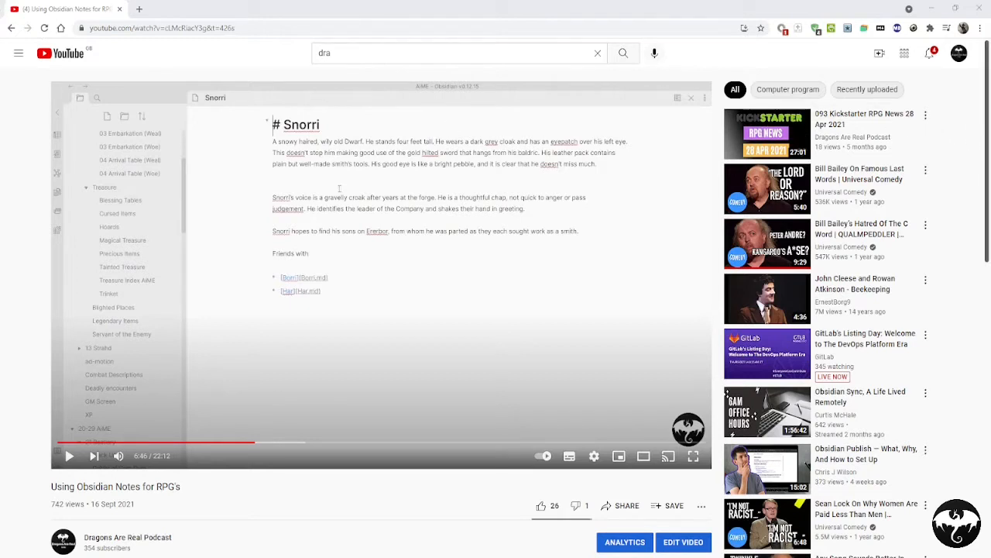
Switch to Obsidian and browse the catalogue of available community plugins from the settings.
left_click(980, 9)
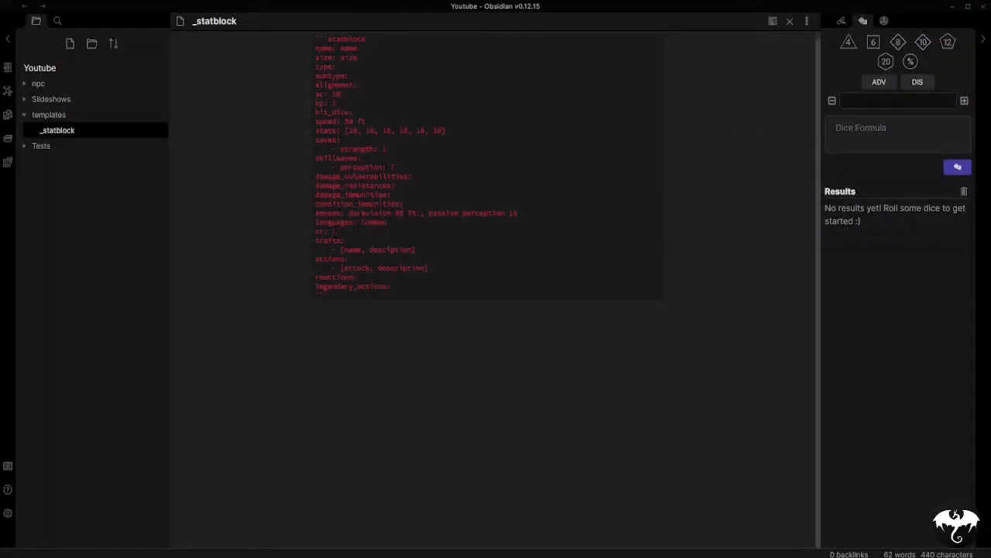
left_click(7, 514)
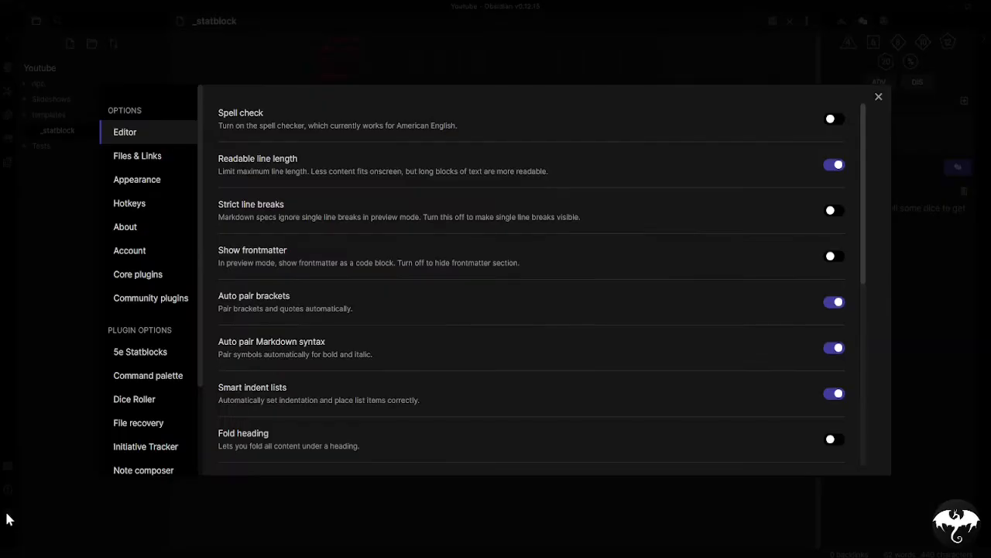
left_click(148, 299)
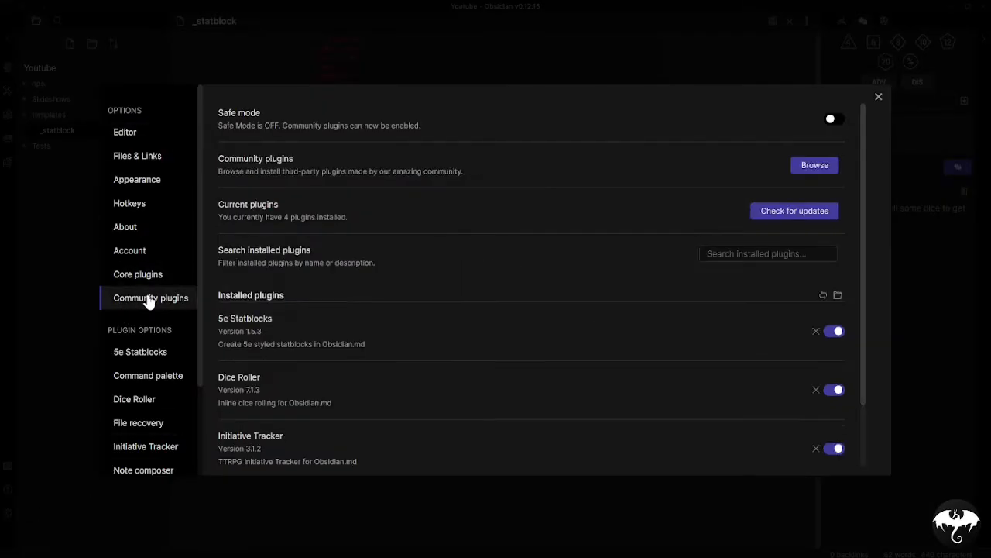
left_click(824, 169)
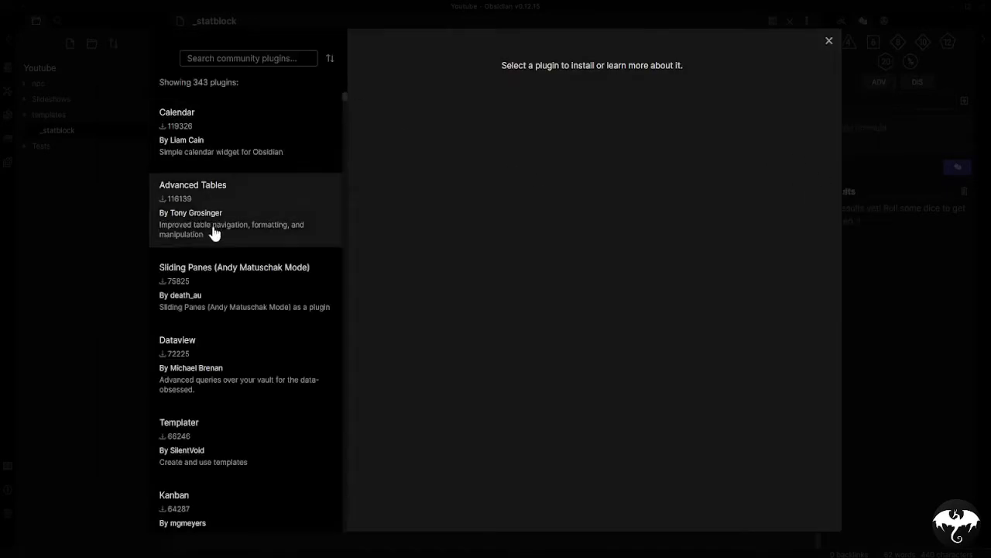
scroll(213, 232, "down", 8)
scroll(213, 233, "up", 8)
left_click(828, 41)
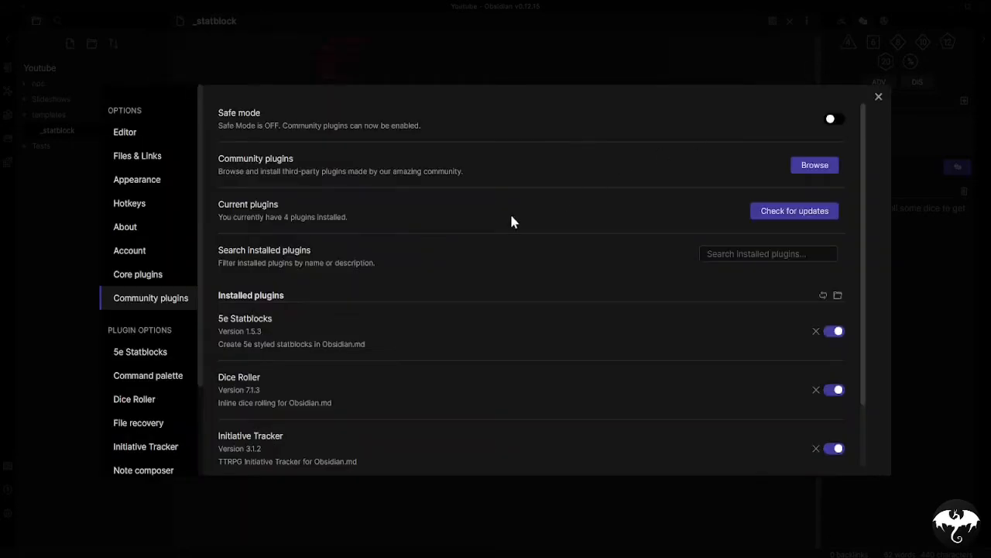
Review the installed community plugins and the monster import options of 5e Statblocks, closing the settings when done.
scroll(389, 300, "down", 1)
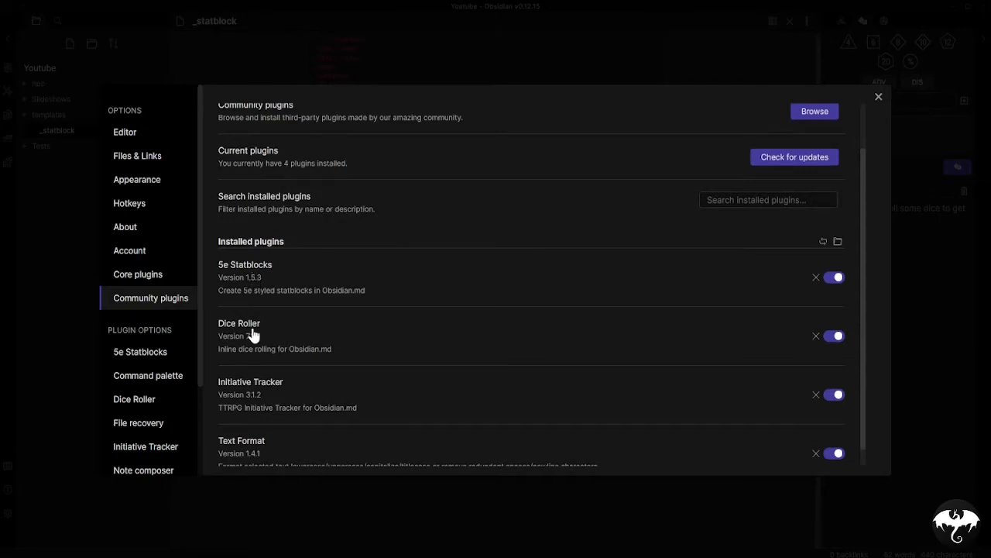
scroll(256, 328, "down", 1)
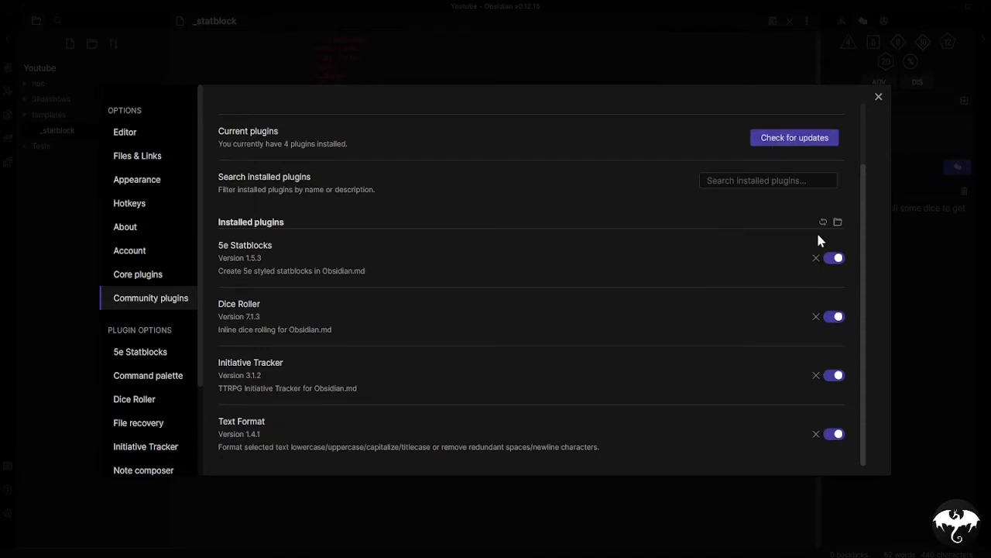
left_click(140, 358)
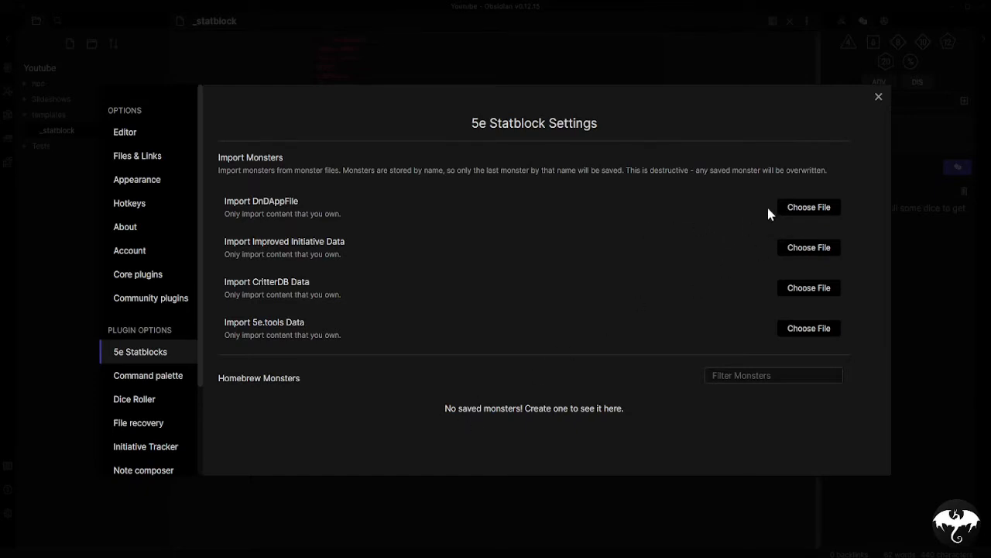
left_click(879, 98)
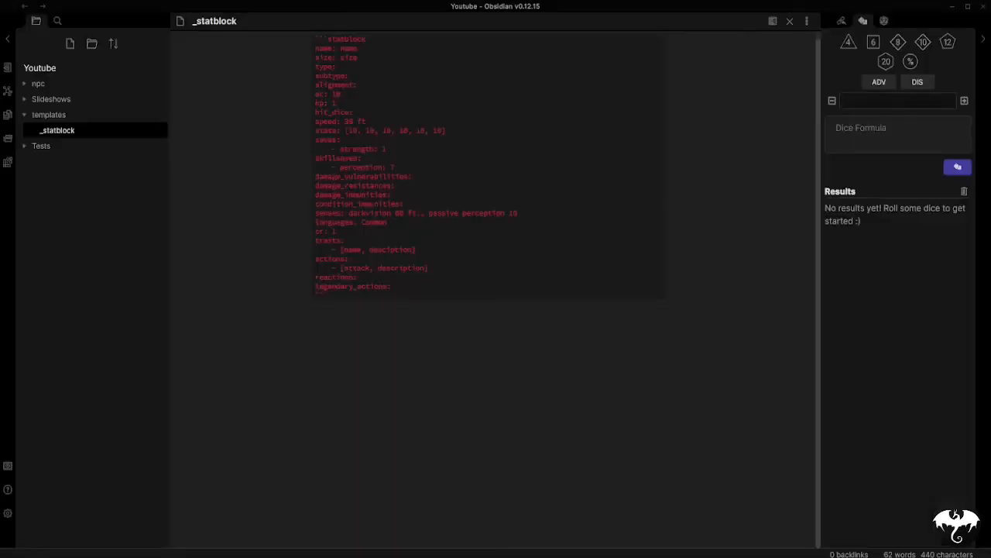
Create a new note named Goblin in the Tests folder.
right_click(39, 151)
left_click(65, 162)
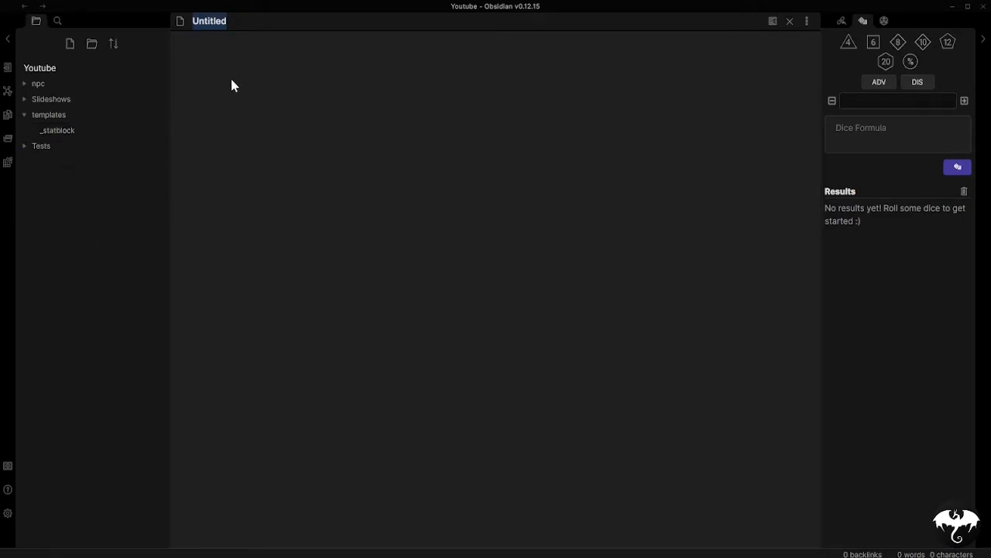
left_click(178, 18)
type("Goblin")
Write a statblock code block containing "monster: Goblin" in the note and view it in preview mode.
type("sta")
type("tblock")
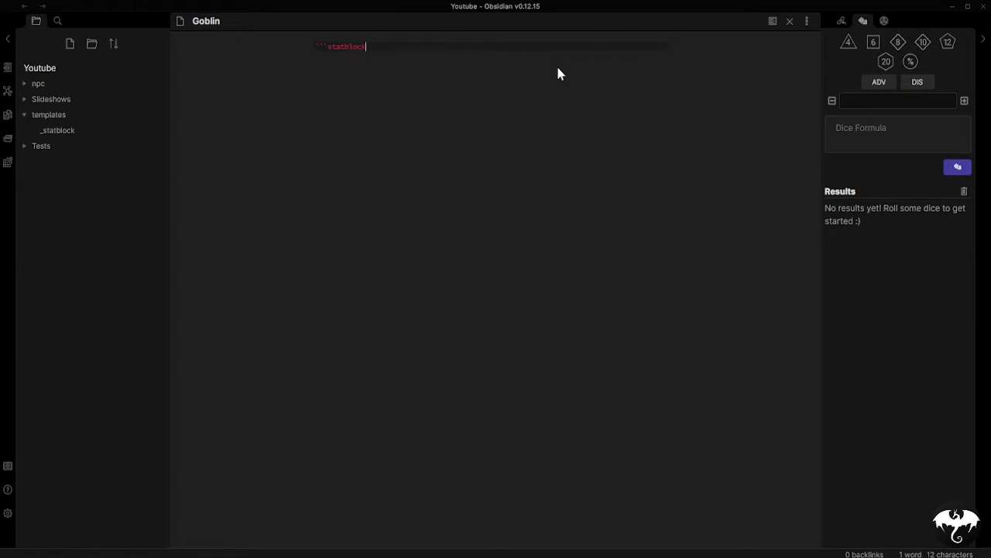
key("Return")
type("monster: goblin")
key("Return")
type("```")
key("BackSpace")
type("G")
key("ctrl+e")
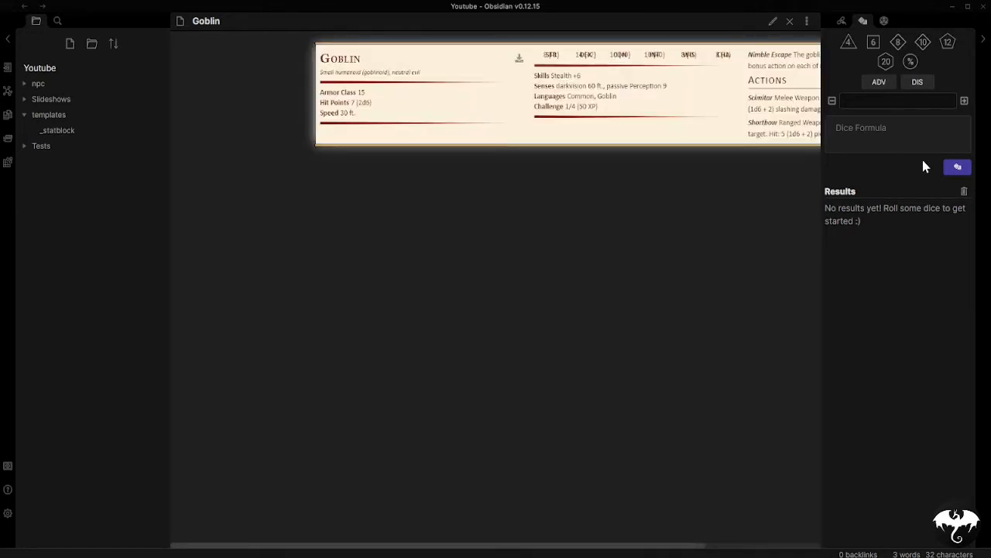
mouse_move(427, 551)
left_mouse_down()
mouse_move(569, 549)
mouse_move(522, 553)
mouse_move(630, 537)
mouse_move(420, 544)
left_mouse_up()
Split the Goblin note vertically and put the first pane into edit mode beside the preview.
left_click(807, 21)
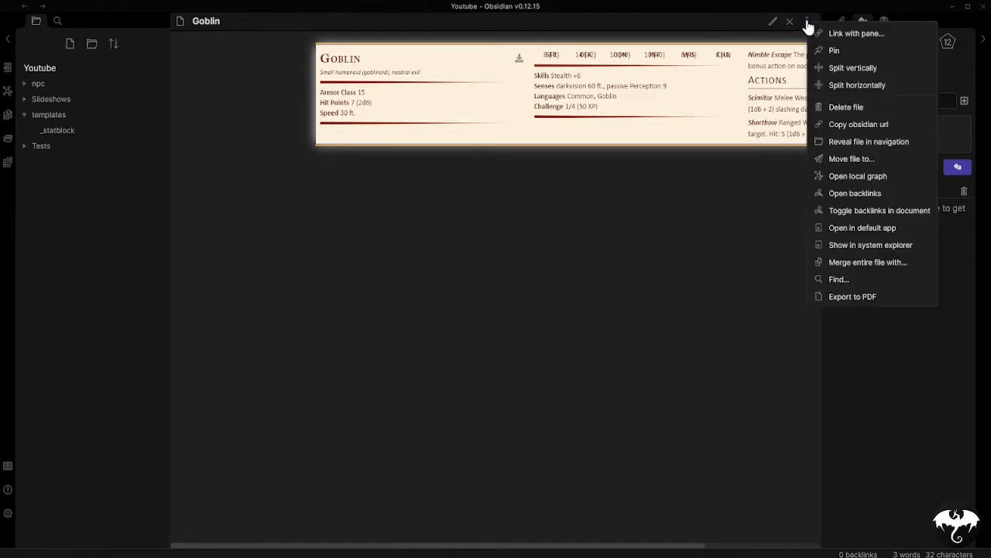
left_click(846, 69)
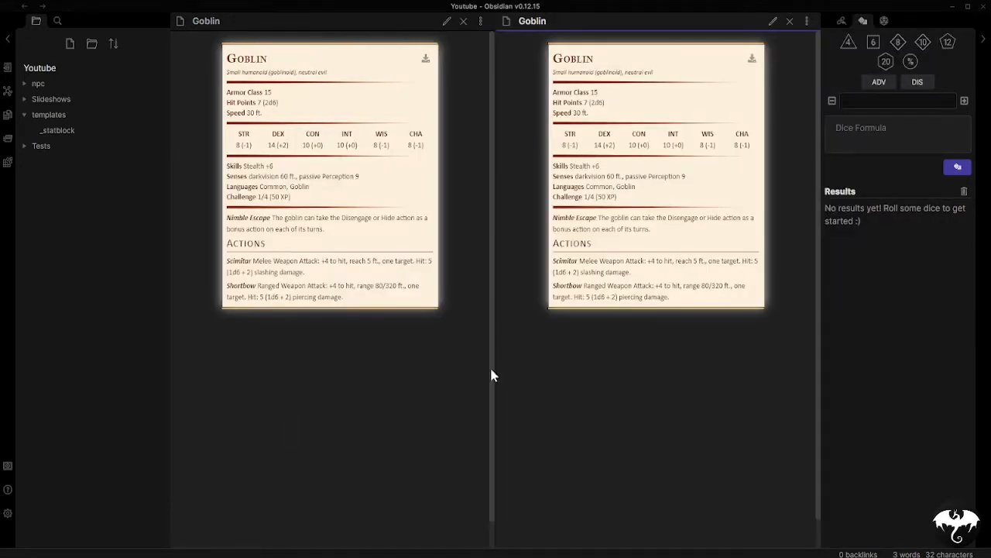
left_click(343, 380)
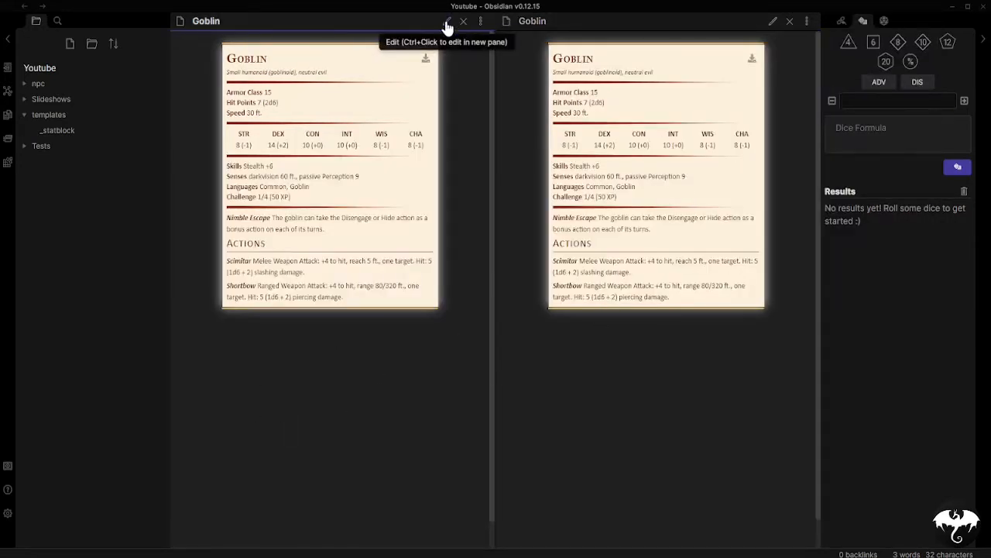
left_click(446, 24)
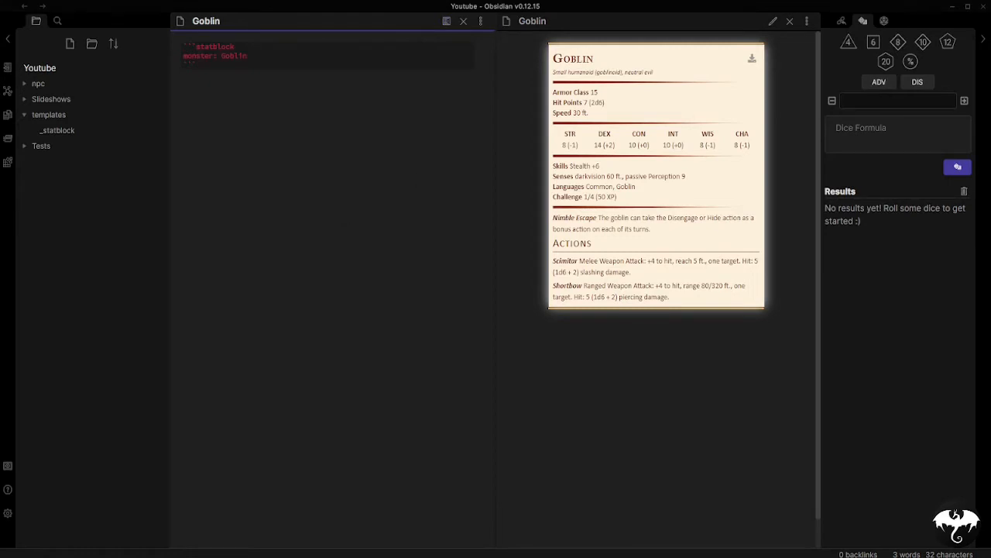
Change the monster named in the statblock code to Orc.
key("BackSpace")
key("BackSpace")
key("BackSpace")
key("BackSpace")
key("BackSpace")
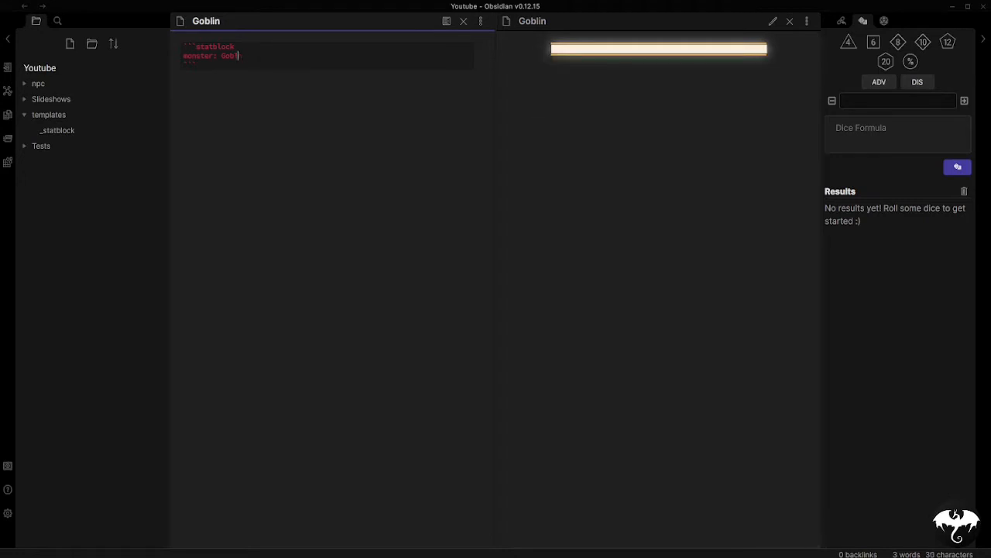
key("BackSpace")
type("Orc")
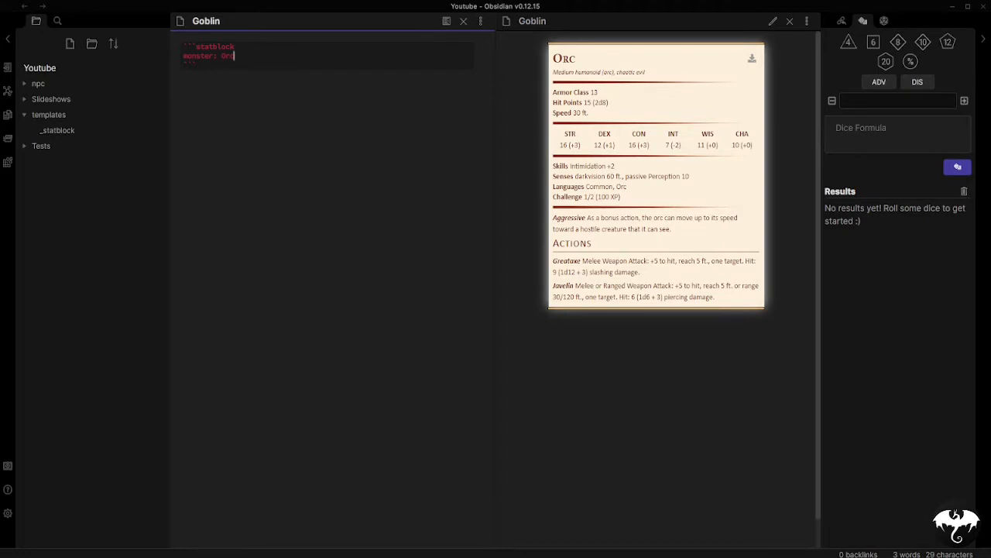
Override the orc's armor class by adding the line "ac: 11" to the statblock.
key("Return")
type("ac")
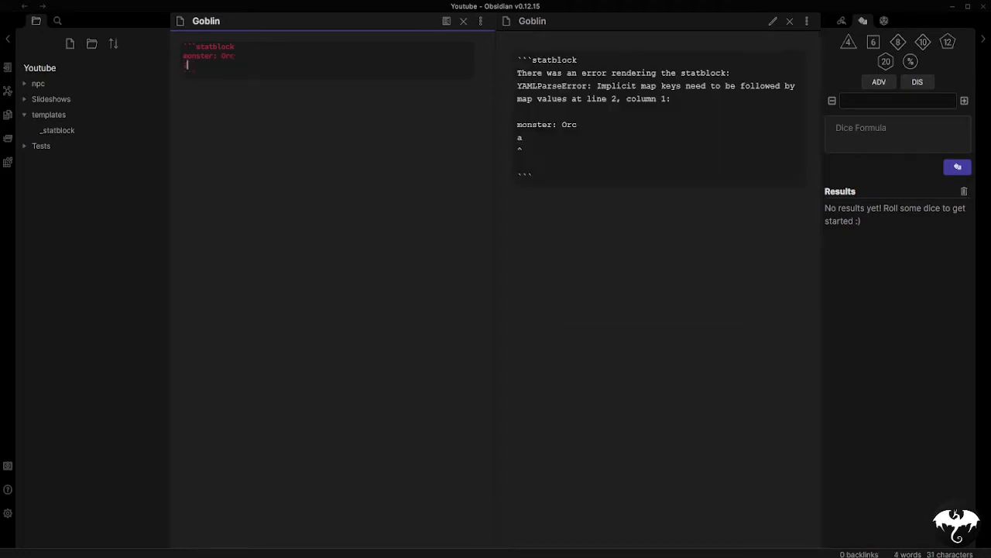
type(": ")
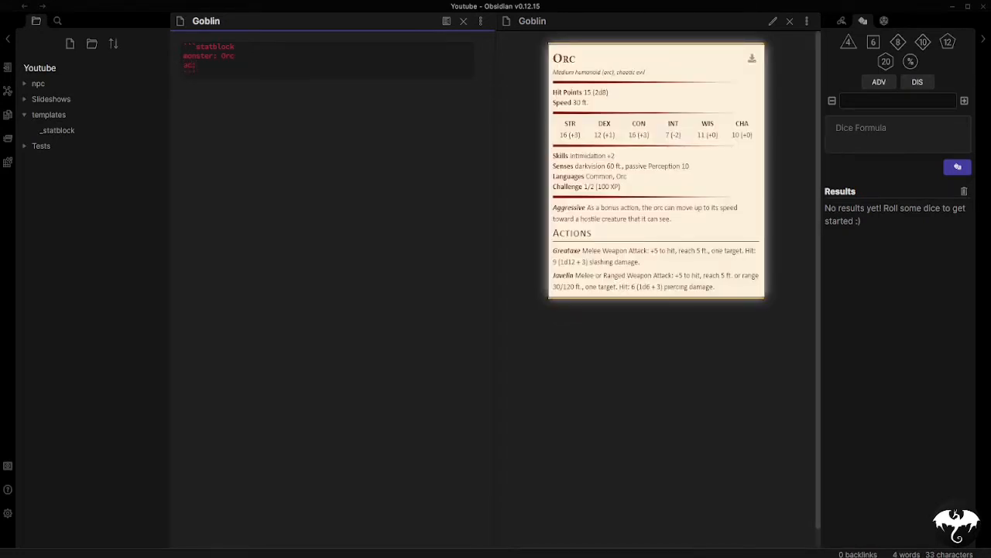
type("11")
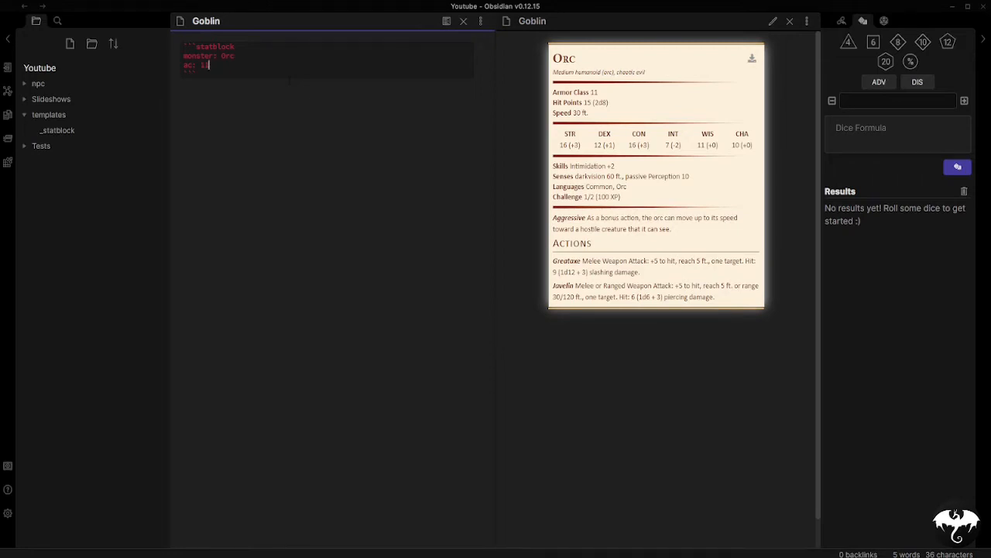
Override the orc's hit points and hit dice with the lines "hp: 40" and "hit_dice: 4d8".
key("Return")
type("hp: ")
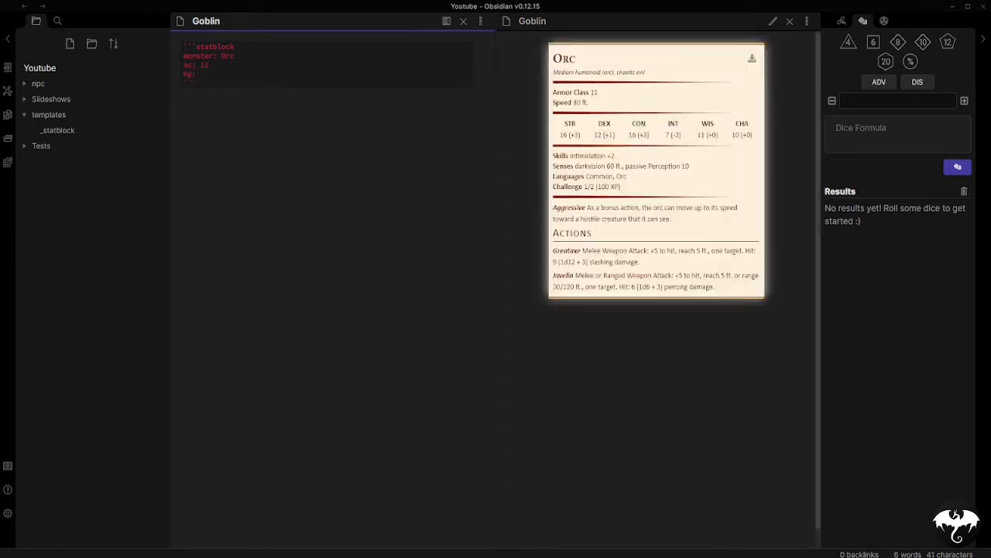
type("40")
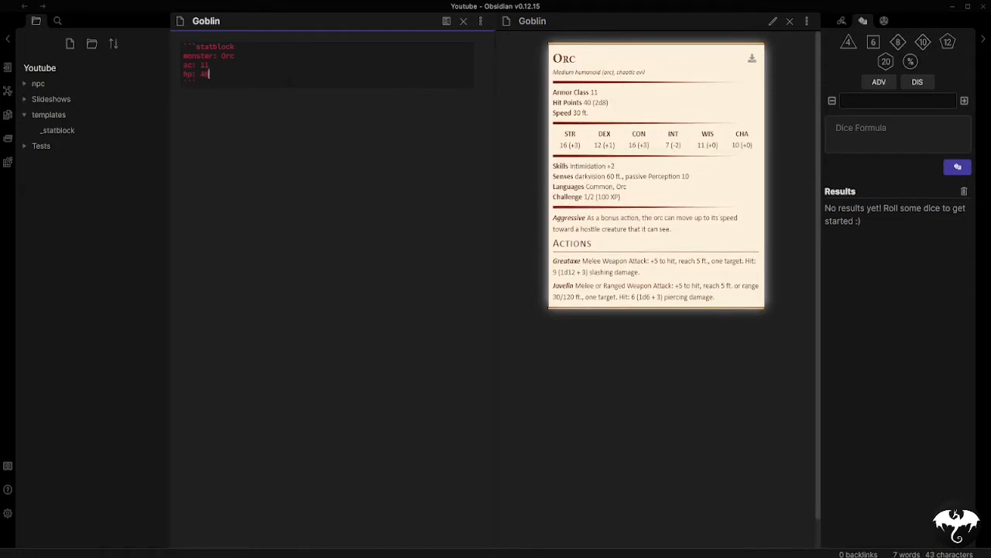
key("Return")
type("hit_dice")
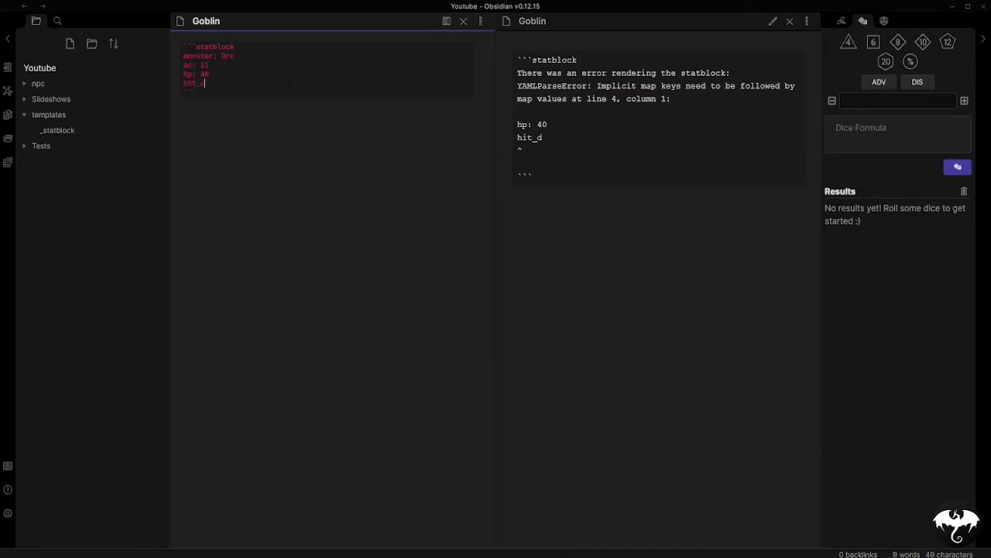
type("4d8")
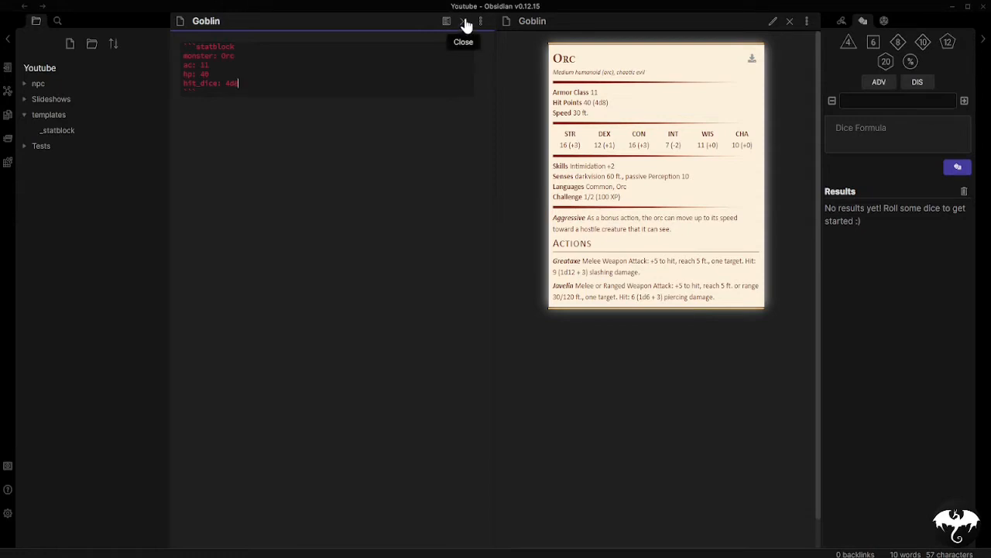
Close both Goblin panes and create a new note named Our Monster in the Tests folder.
left_click(790, 21)
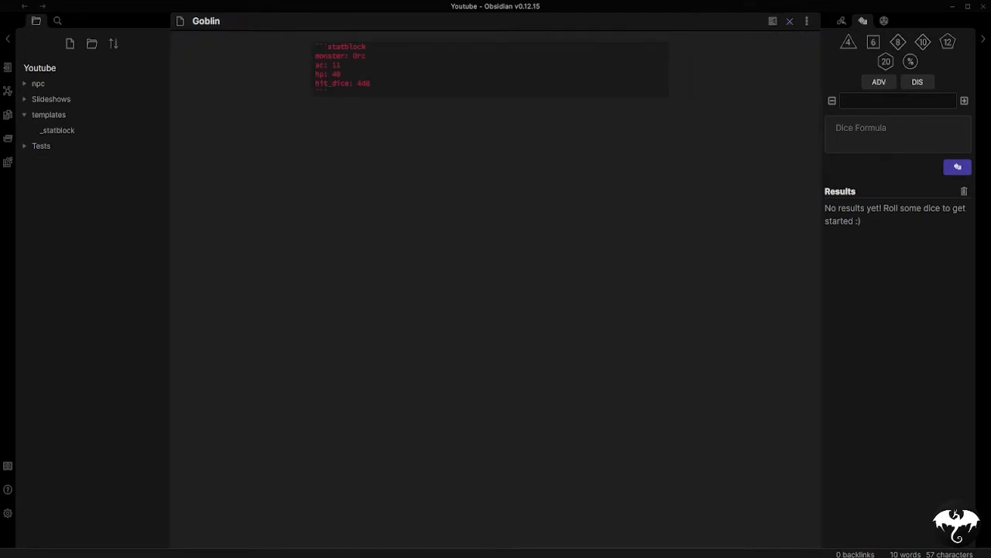
left_click(790, 22)
right_click(49, 147)
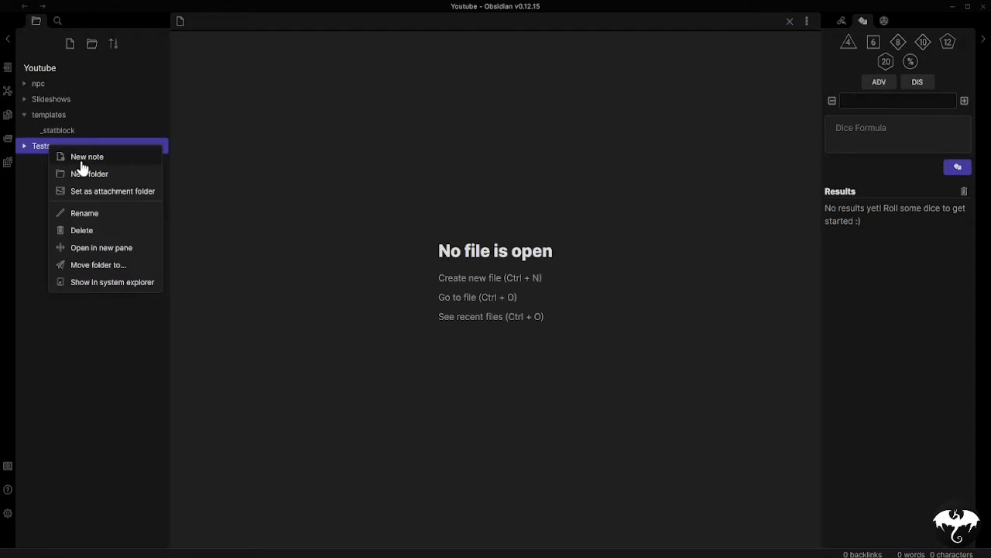
left_click(81, 157)
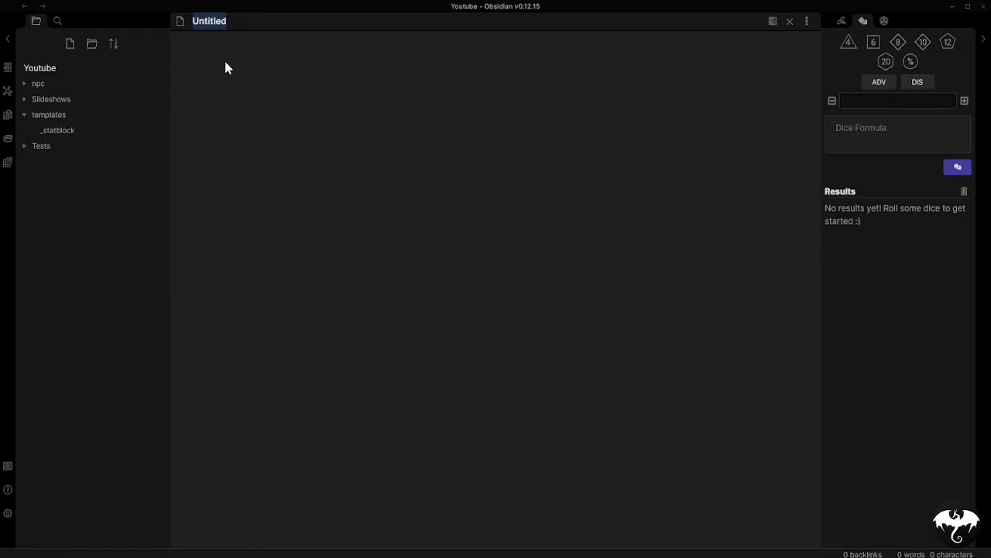
type("Our Monster")
key("Return")
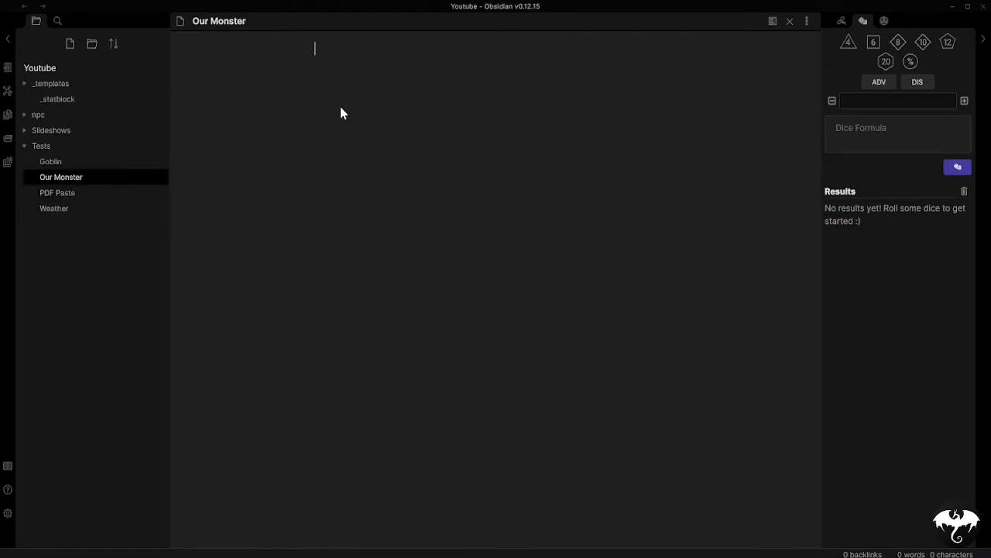
Insert the statblock template into the Our Monster note.
key("ctrl+p")
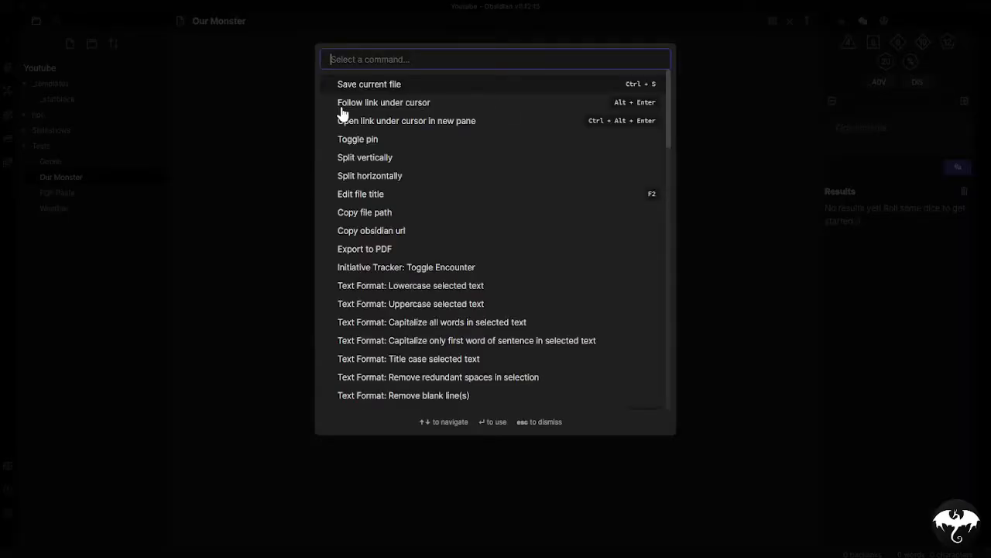
type("tem")
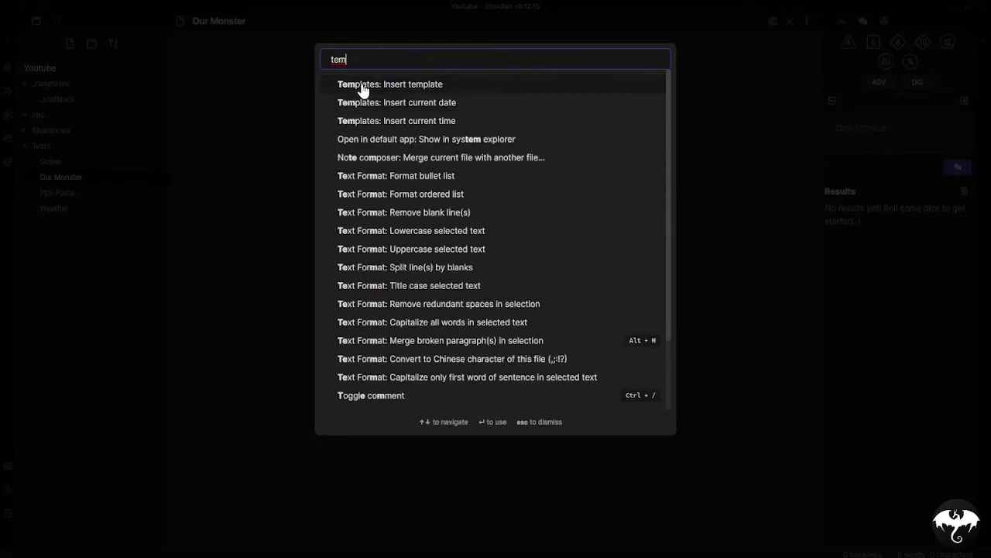
left_click(363, 85)
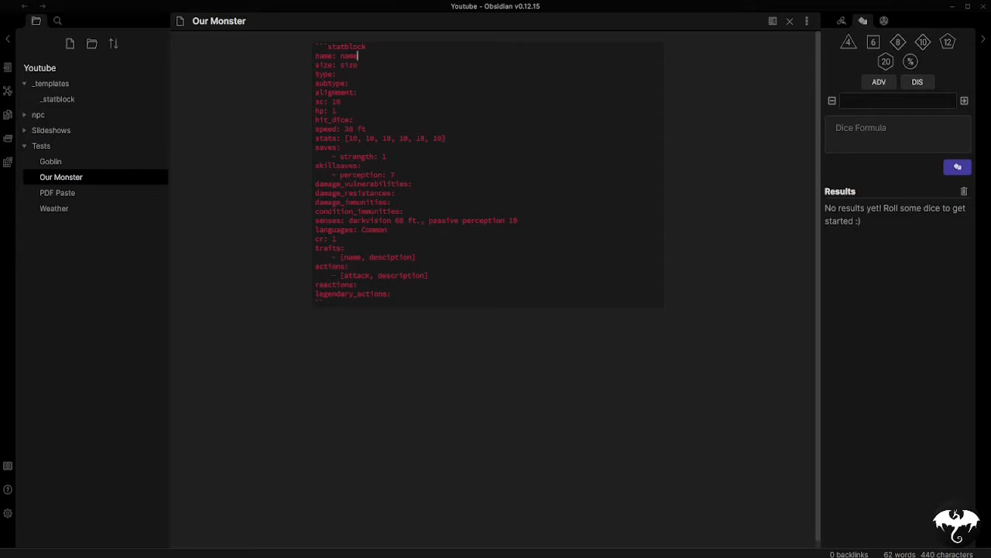
Set the monster's name in the statblock to Giant Pidgeon.
key("BackSpace")
key("BackSpace")
key("BackSpace")
key("BackSpace")
type("Giant Eagl")
key("BackSpace")
key("BackSpace")
key("BackSpace")
type("Pidgeon")
Set the Giant Pidgeon's ac value to 12.
key("Down")
key("Down")
key("Down")
key("Down")
key("Down")
key("Down")
key("Up")
key("BackSpace")
type("2")
Split the Our Monster note vertically and show the second pane in preview mode.
left_click(806, 21)
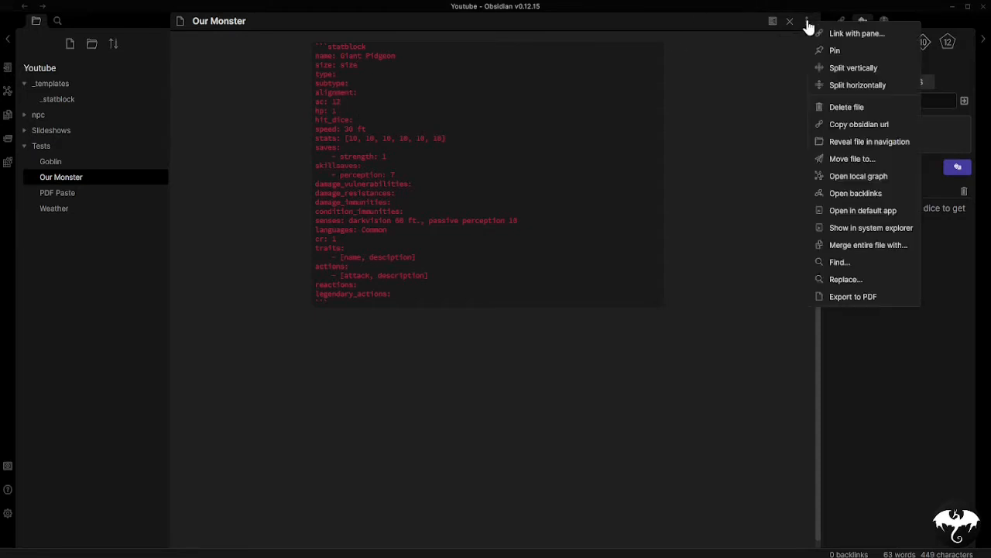
left_click(850, 68)
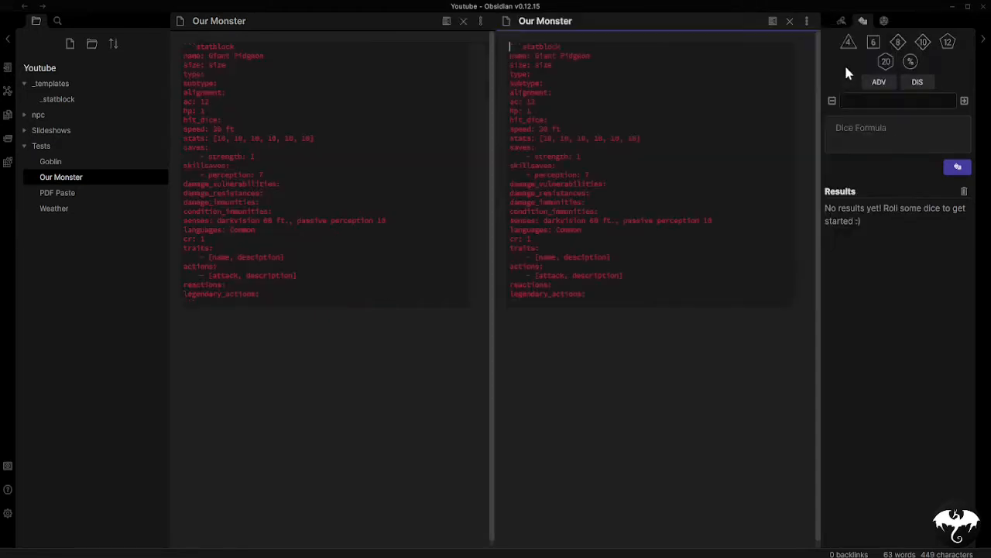
left_click(772, 21)
Set the perception skill save in the statblock code to 12.
left_click(263, 175)
key("BackSpace")
type("12")
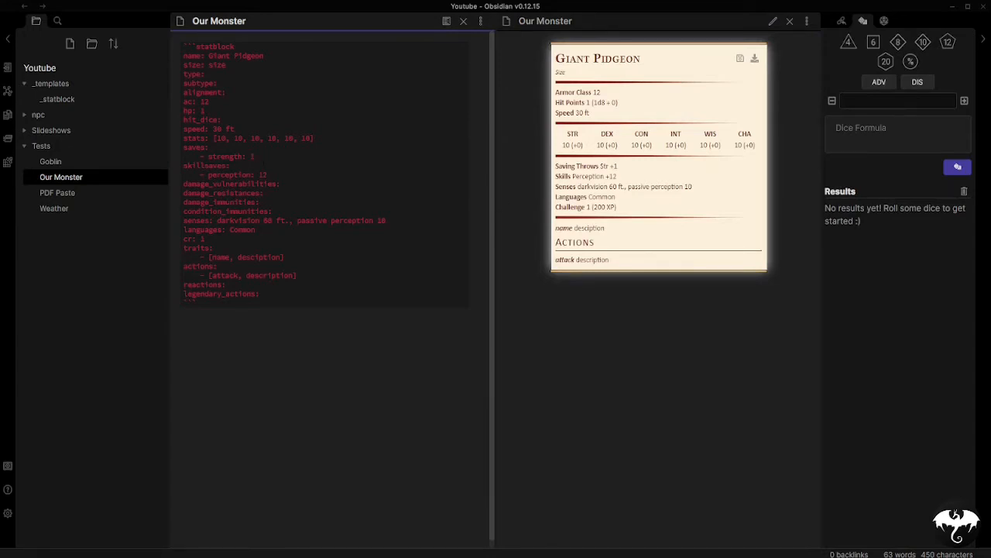
Add a Medicine skill save of 3 below perception and clear the languages value in the statblock code.
key("Return")
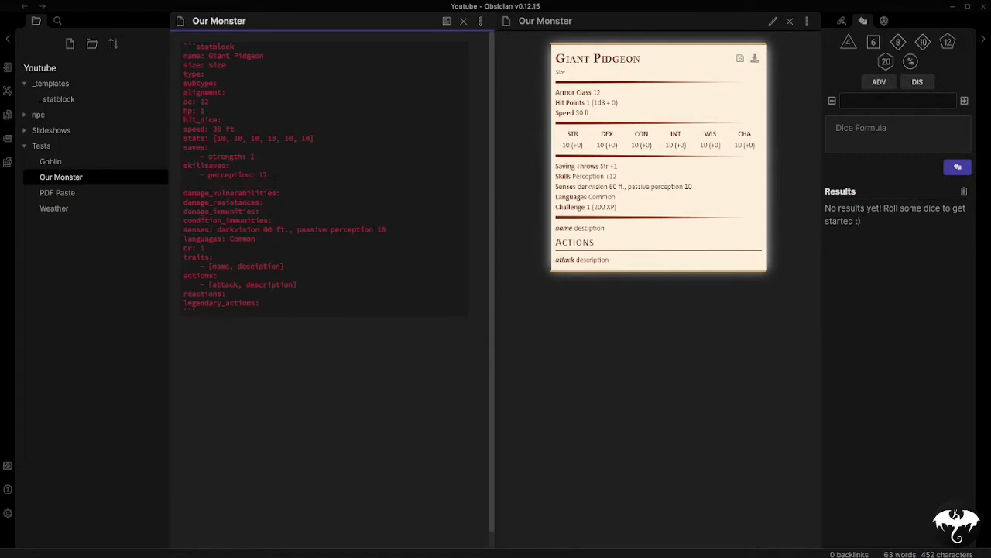
type("medicine: 3")
key("BackSpace")
key("BackSpace")
key("BackSpace")
key("BackSpace")
key("BackSpace")
key("BackSpace")
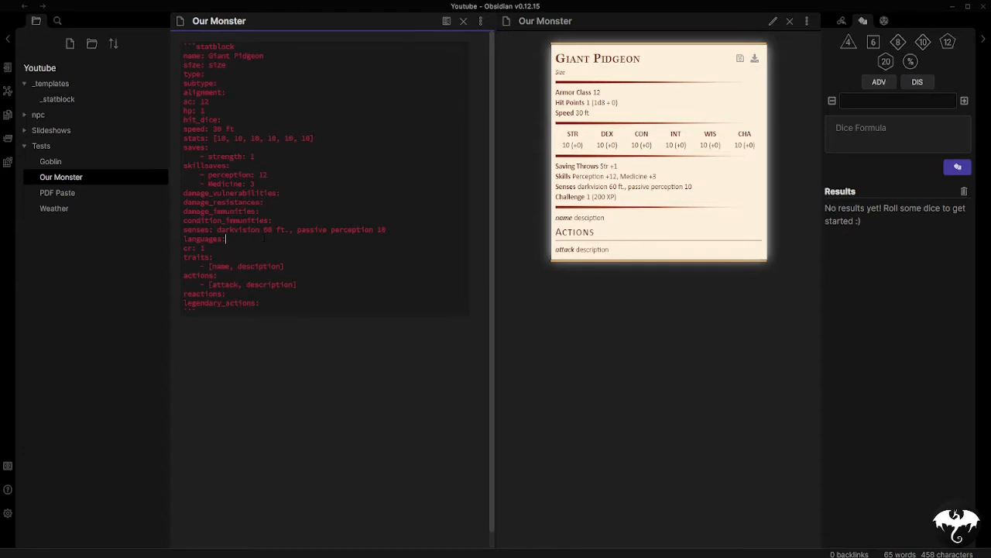
type("-")
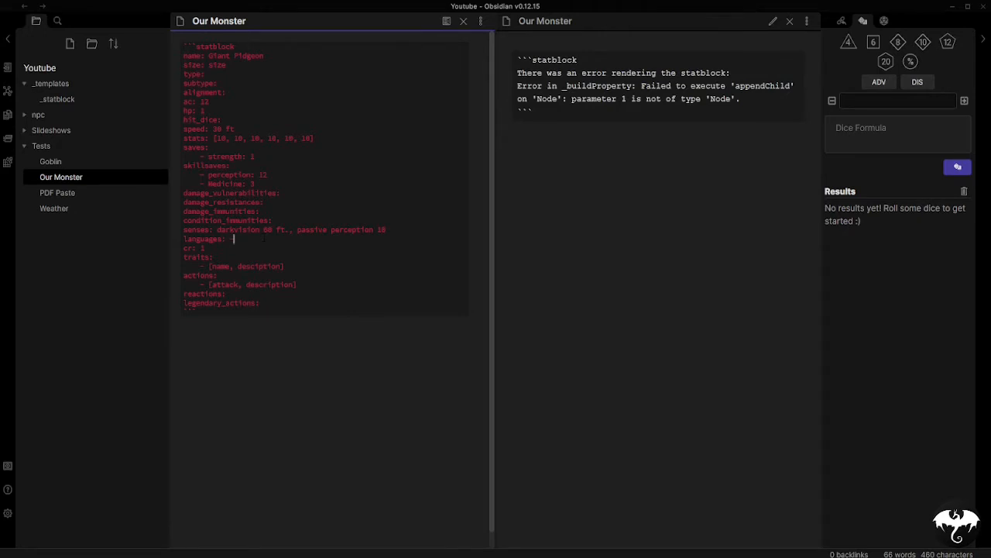
key("BackSpace")
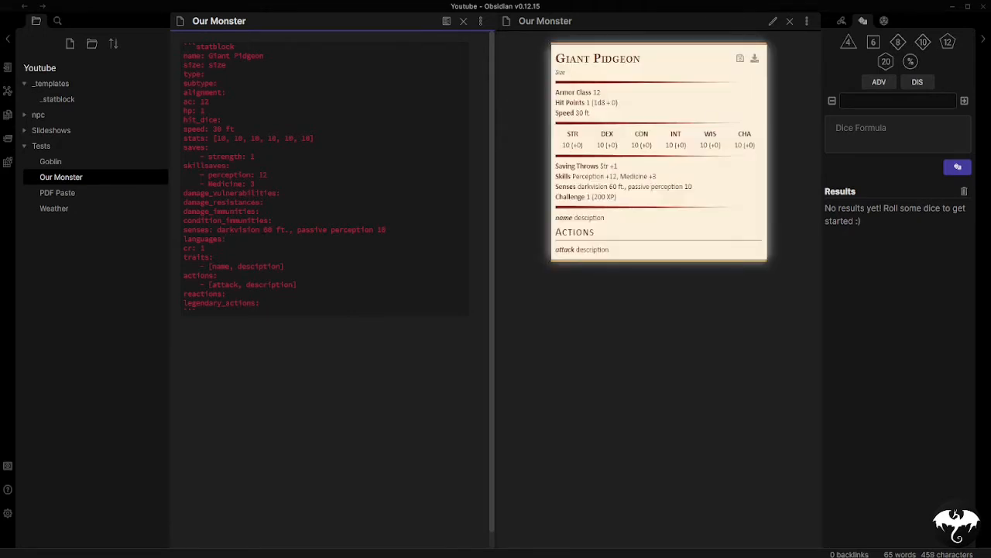
Set the monster's cr to 4 and name its trait Hollow call.
key("BackSpace")
type("4")
key("BackSpace")
key("BackSpace")
key("BackSpace")
key("BackSpace")
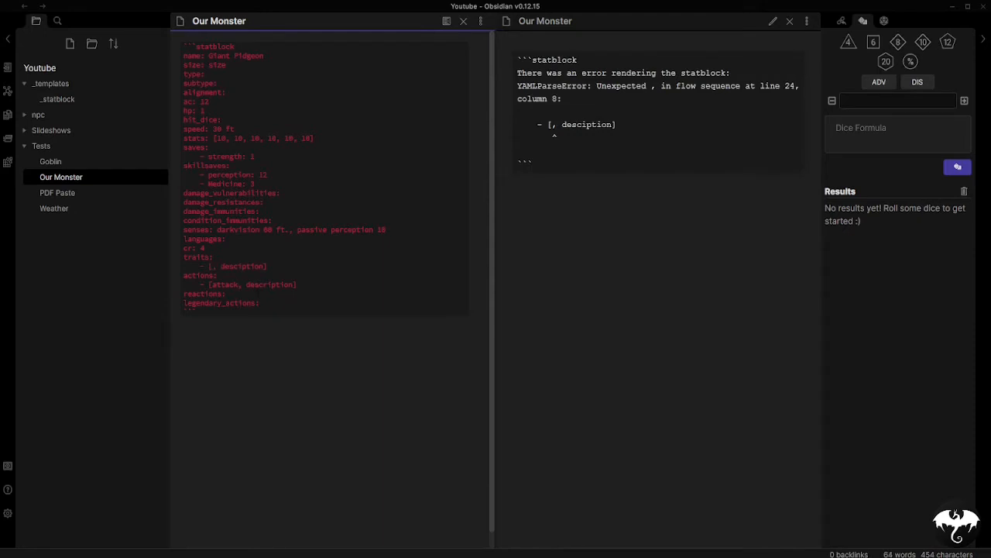
type("Hollow call")
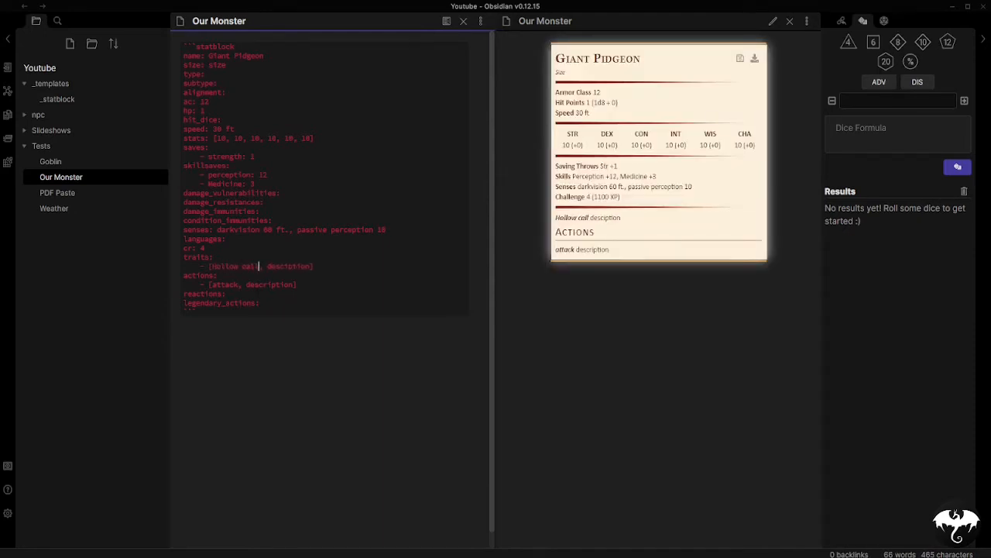
Append qwerty to the description of the Hollow call trait.
left_click(310, 266)
type(":")
type(" qwerty")
Replace the attack placeholder in the actions list with the name Beak.
left_click(226, 294)
left_click(241, 284)
key("BackSpace")
key("BackSpace")
key("BackSpace")
key("BackSpace")
key("BackSpace")
key("BackSpace")
type("Beak")
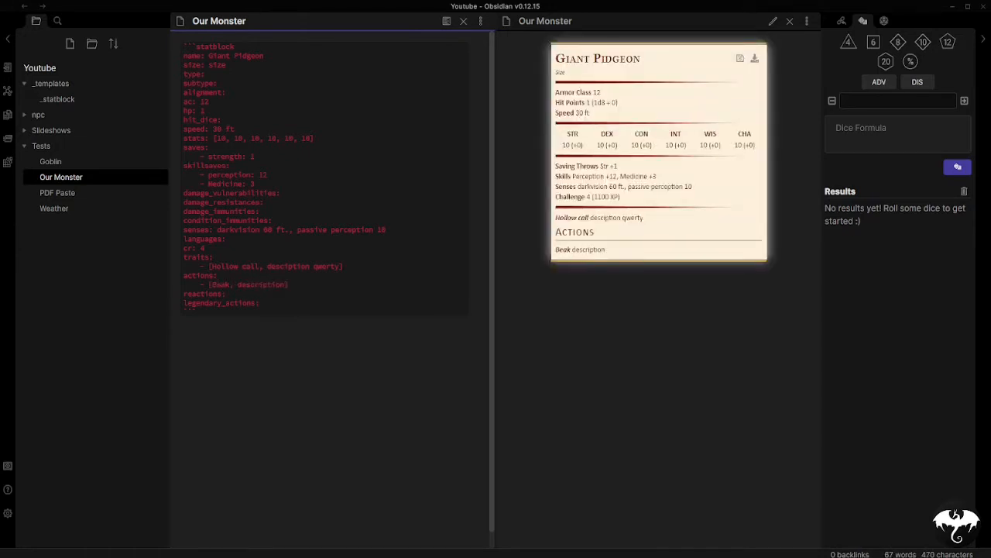
Replace the Beak action's placeholder description with +2 to hit and 5 damage.
key("BackSpace")
key("BackSpace")
key("BackSpace")
key("BackSpace")
key("BackSpace")
key("BackSpace")
key("BackSpace")
key("BackSpace")
key("BackSpace")
key("BackSpace")
key("BackSpace")
type("+2 to hit ")
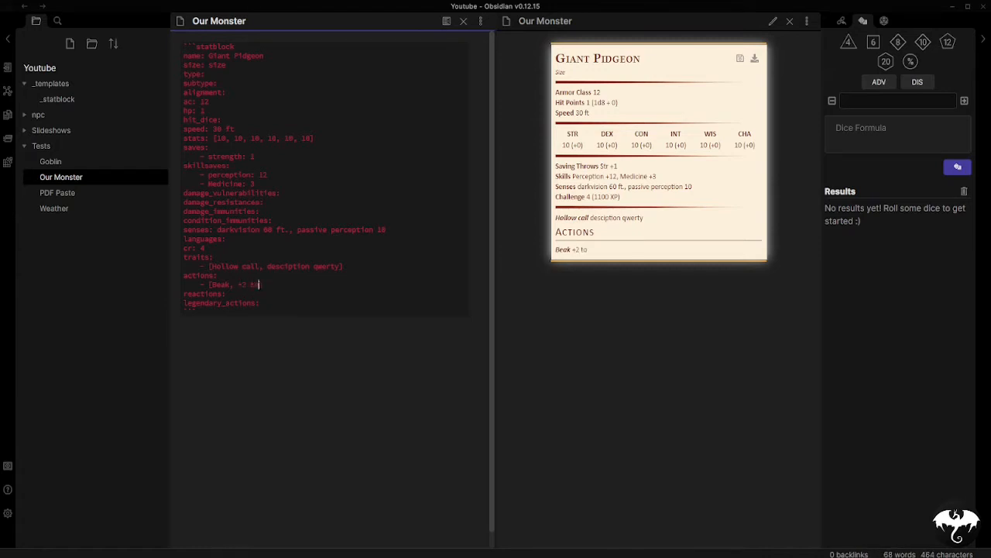
type("and")
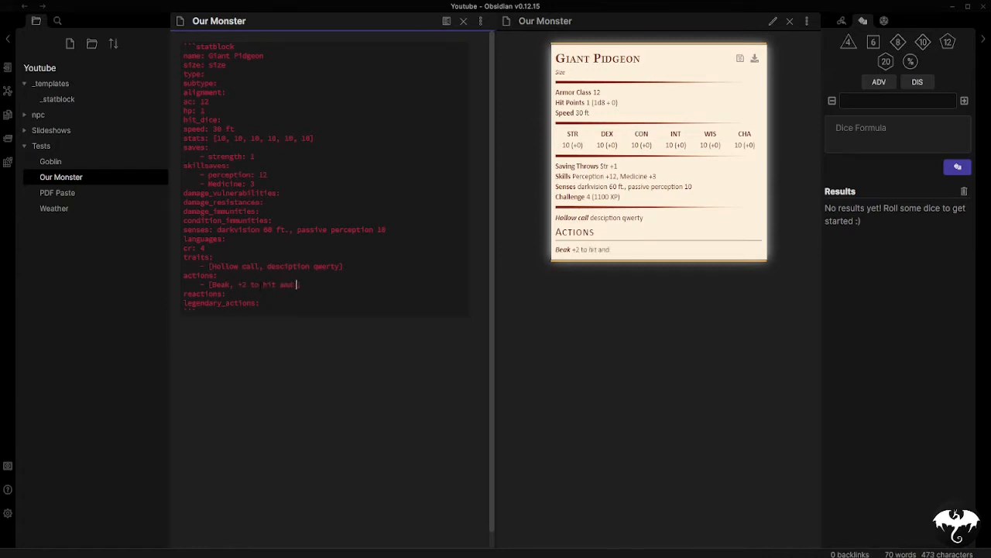
type(" 5 damage")
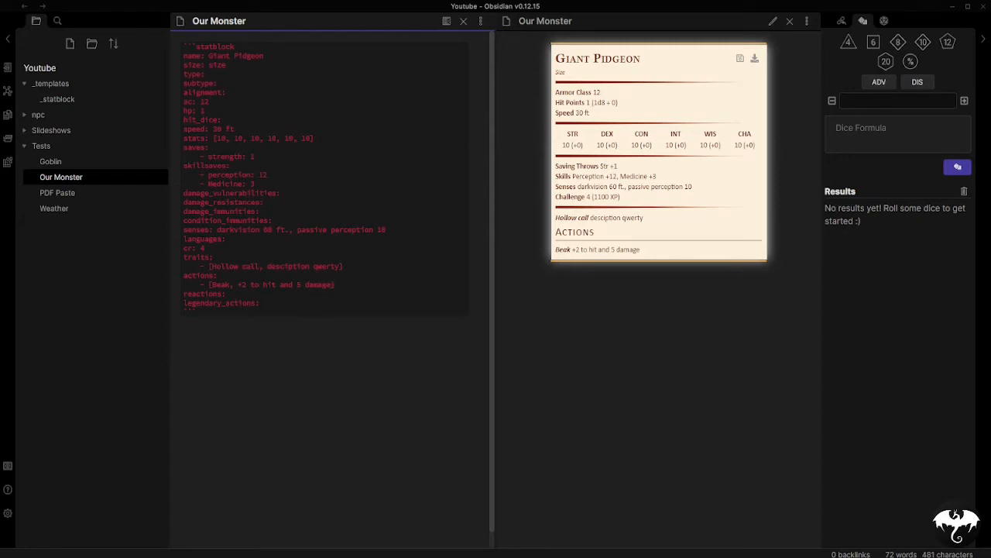
Start exporting the Giant Pidgeon statblock as a PNG image and cancel the save.
left_click(754, 62)
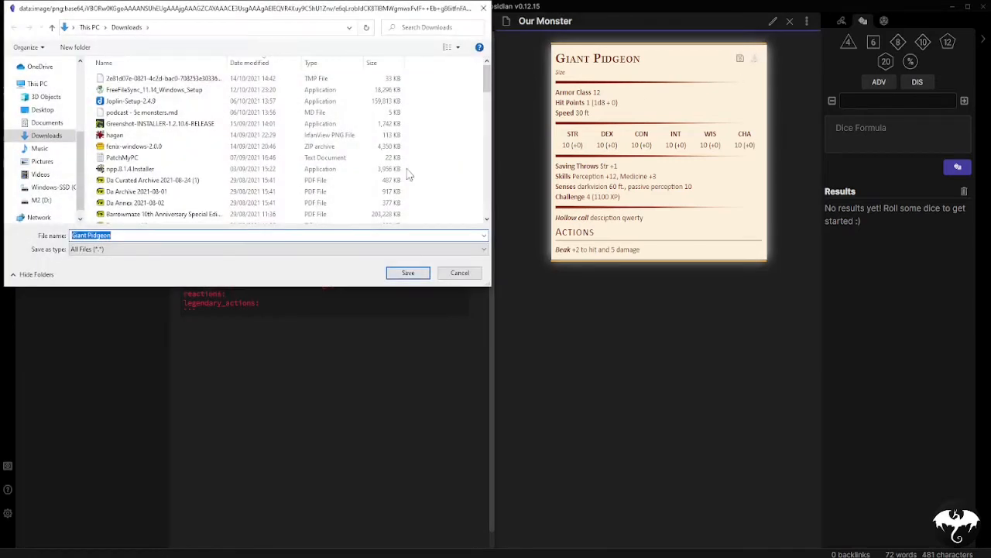
left_click(461, 275)
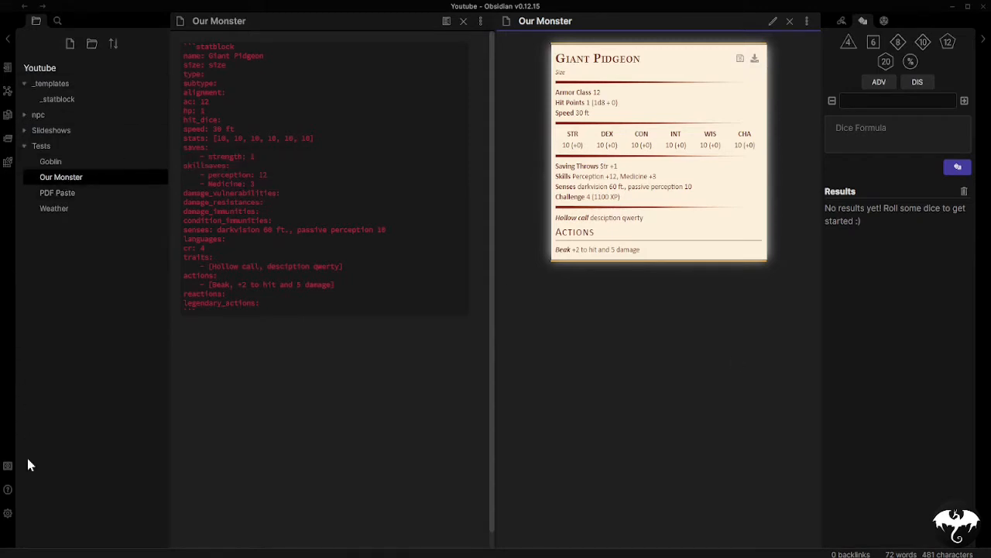
Check the Homebrew Monsters list in the 5e Statblocks plugin settings for the Giant Pidgeon entry and close the settings.
left_click(8, 513)
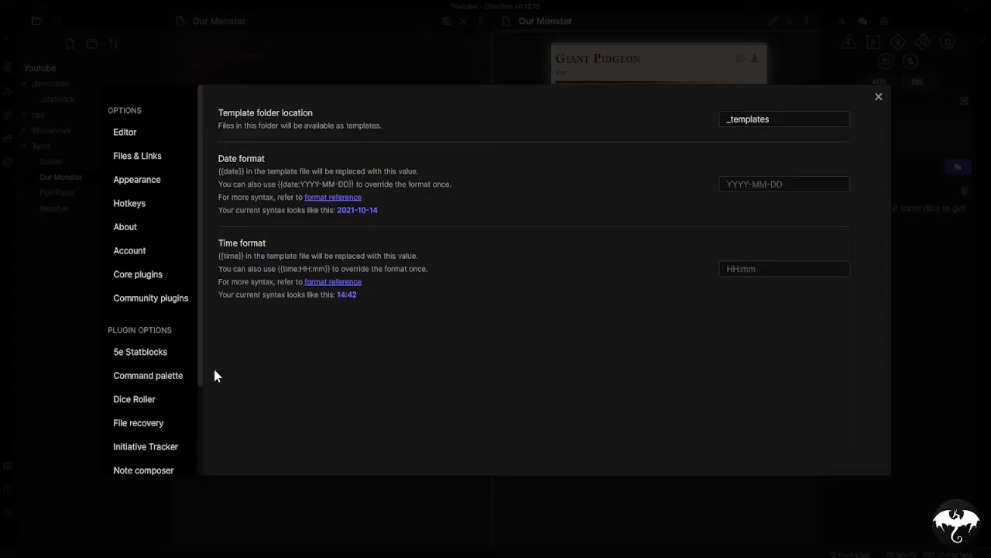
left_click(138, 356)
scroll(460, 362, "down", 1)
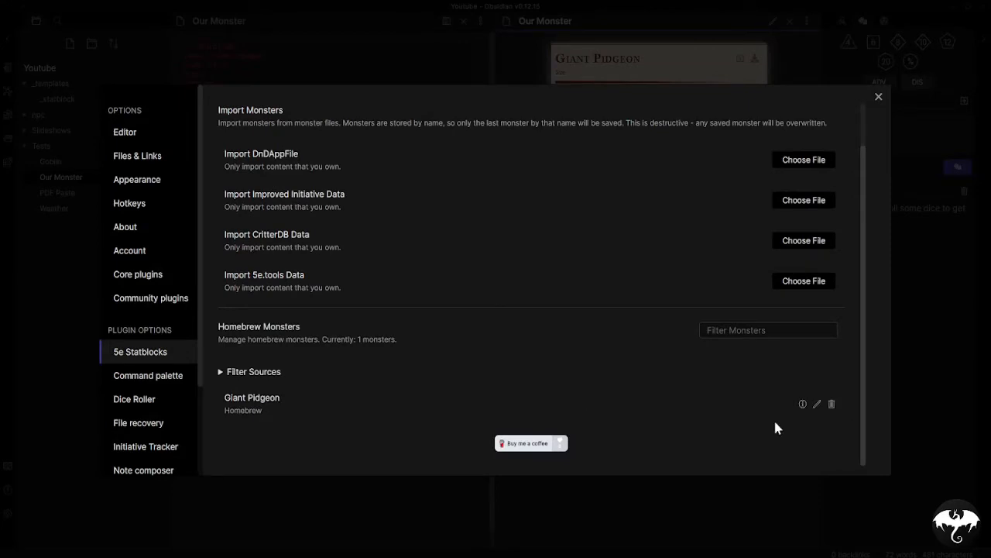
left_click(878, 99)
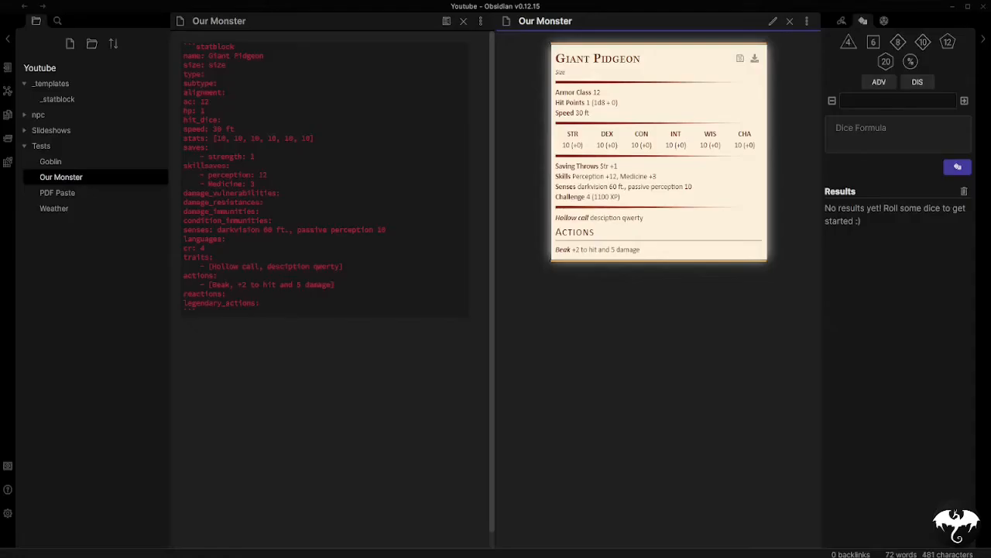
Create a new note in the Tests folder and start editing it.
right_click(61, 184)
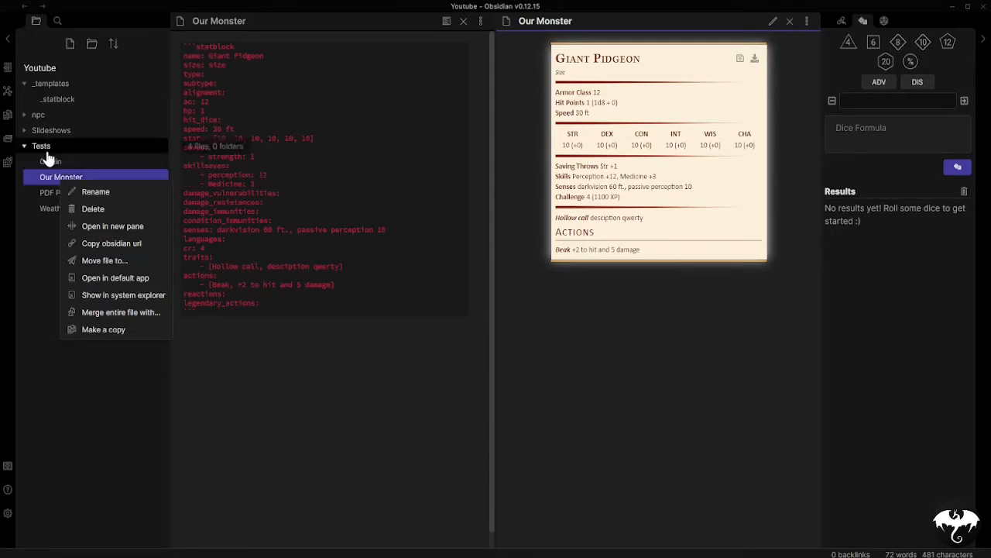
right_click(45, 151)
left_click(83, 165)
left_click(541, 151)
Write a statblock code block containing monster: Giant Pidgeon in the new note and show it in preview mode.
type("`")
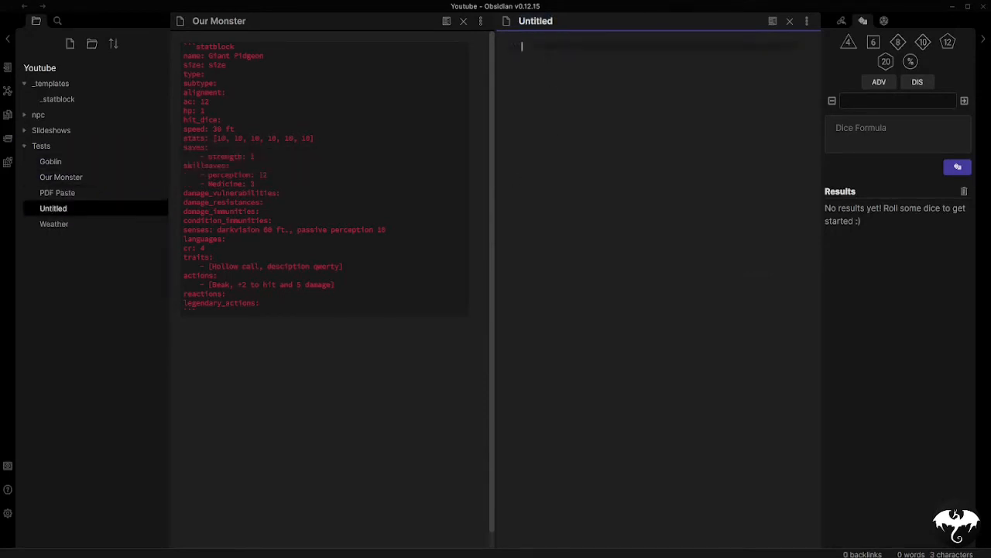
type("statblock")
key("Return")
type("monster: G")
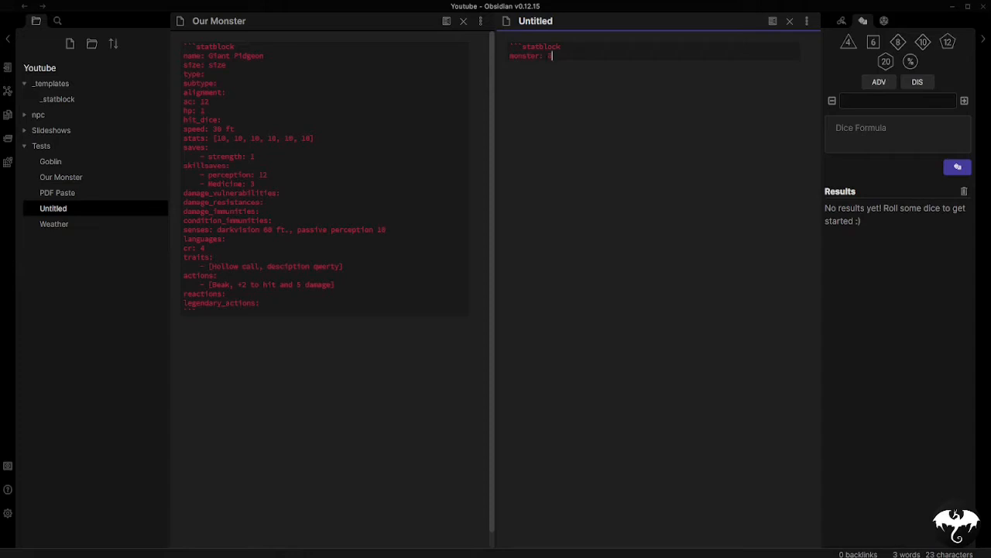
type("iant Pidgeon")
key("Return")
type("```")
key("ctrl+e")
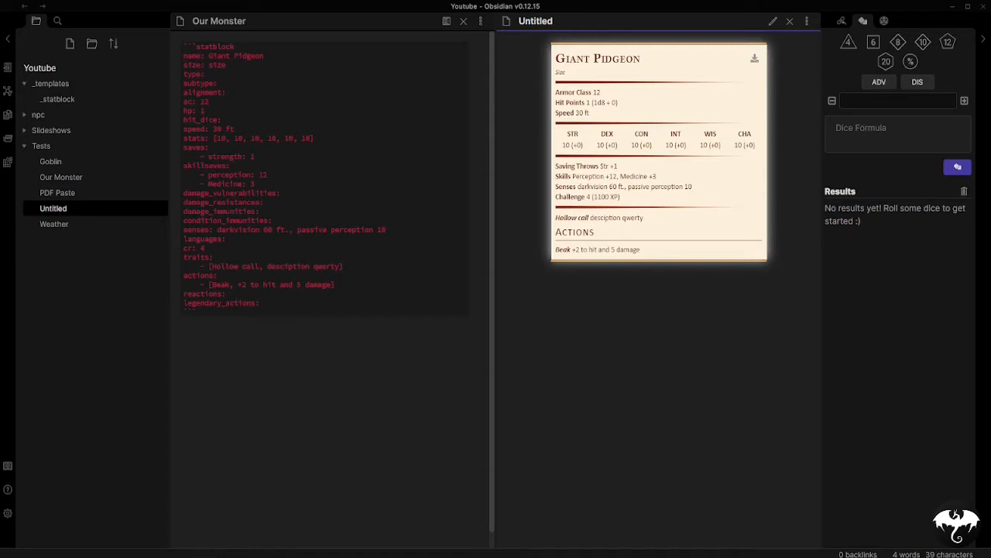
Switch to the browser and review the obsidian-5e-statblocks README on GitHub, including its spellcasting syntax, full example and installation sections.
double_click(240, 62)
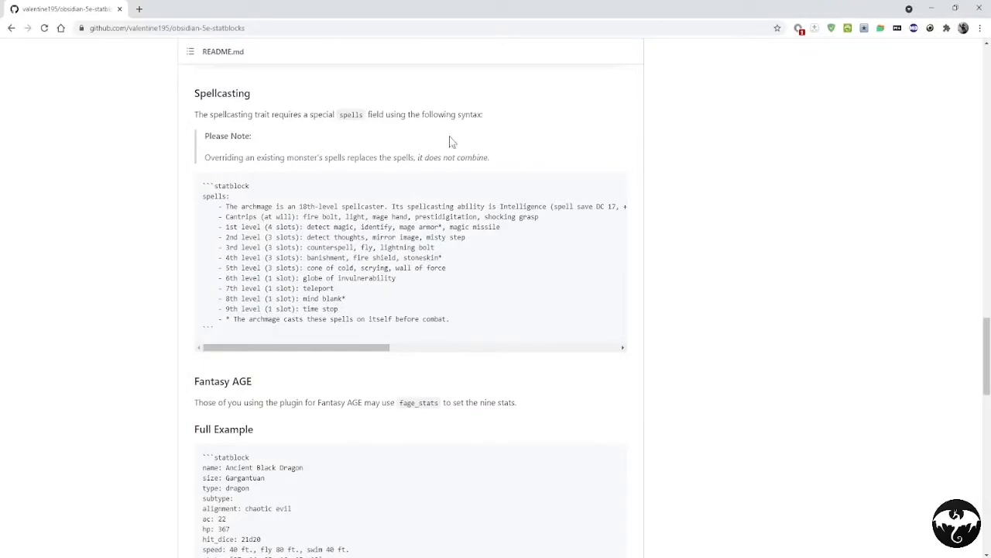
scroll(361, 283, "up", 15)
scroll(364, 276, "up", 5)
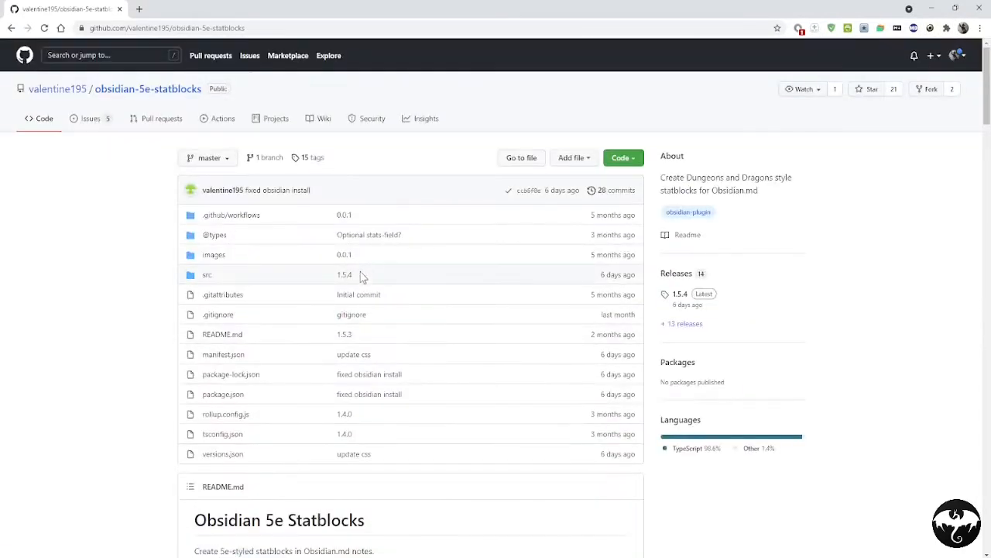
scroll(305, 287, "down", 20)
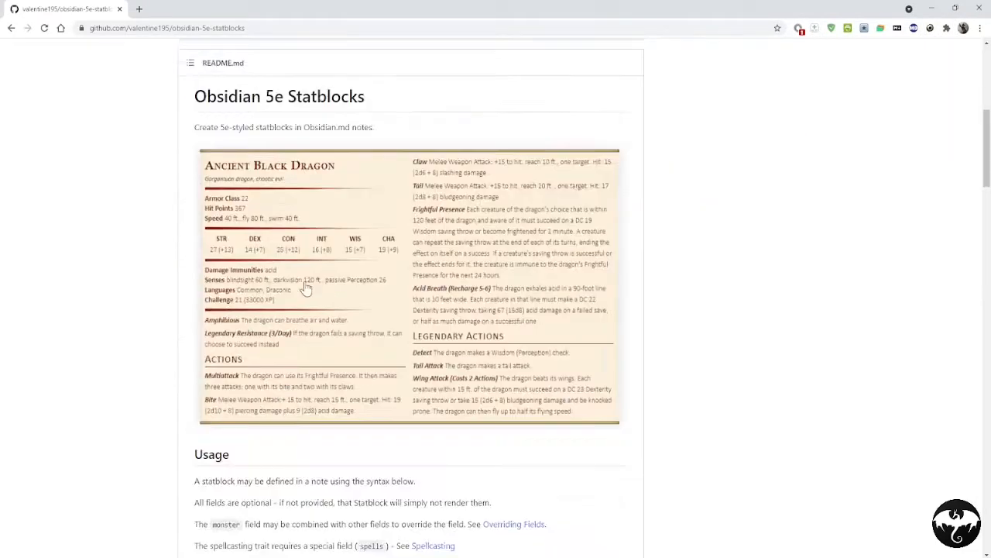
scroll(273, 397, "down", 10)
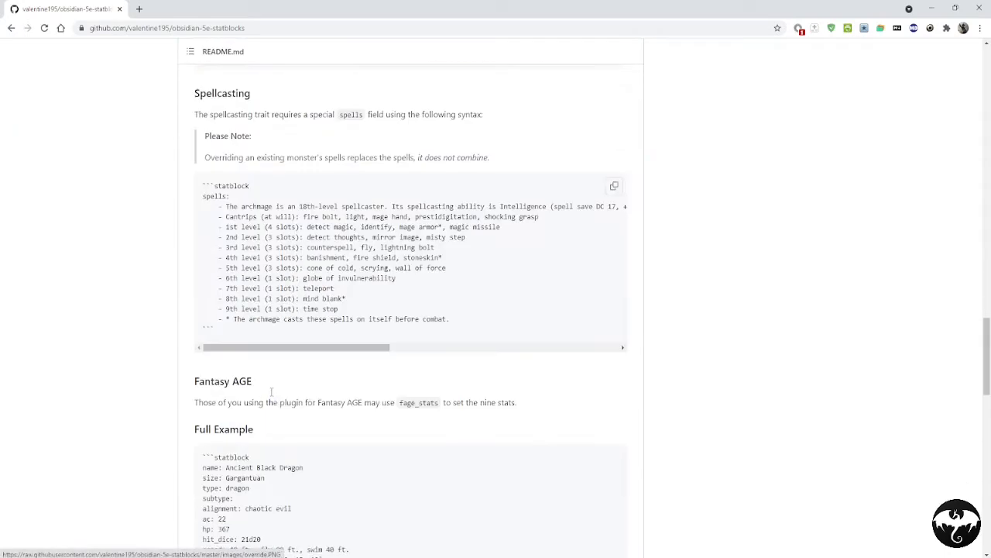
scroll(282, 395, "down", 2)
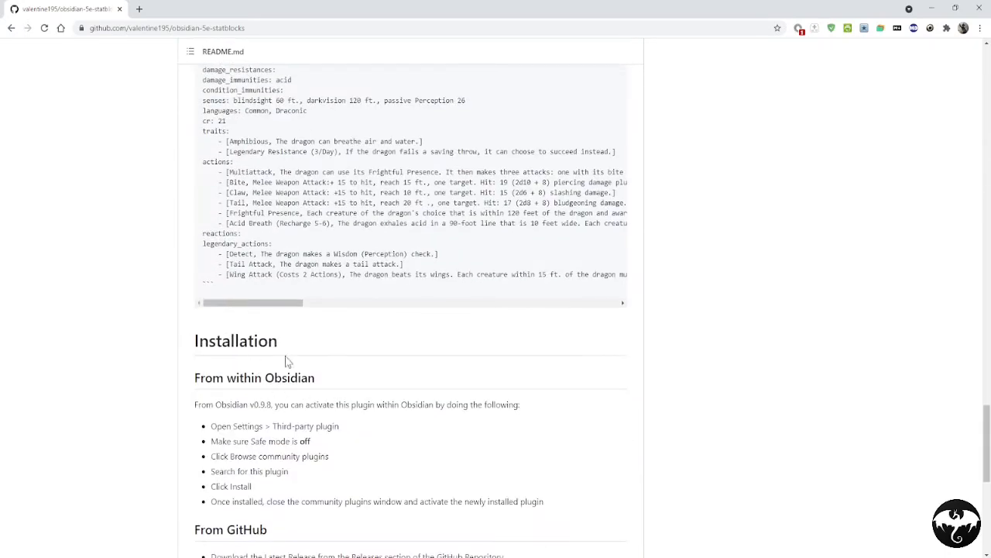
scroll(306, 193, "up", 2)
scroll(306, 193, "up", 2)
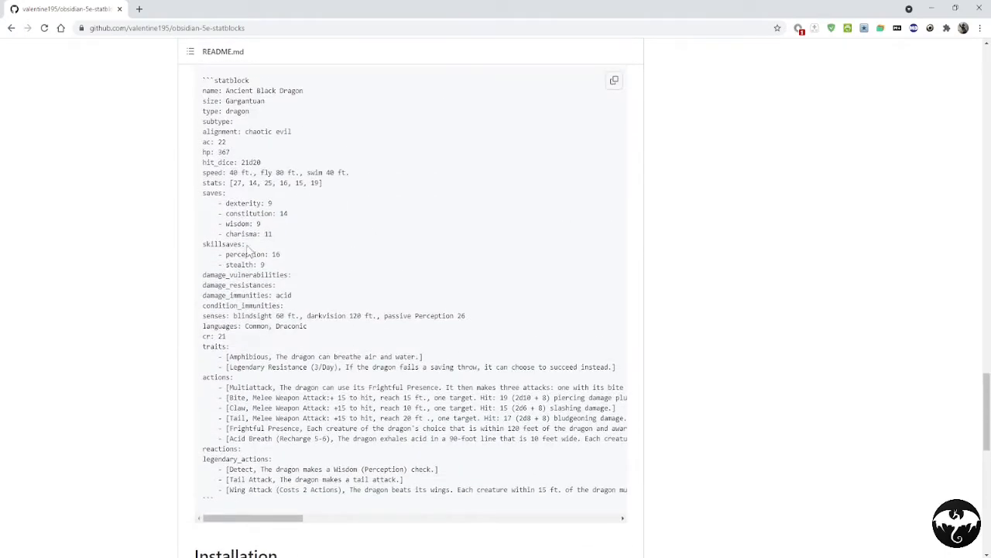
scroll(276, 397, "up", 10)
scroll(276, 397, "up", 15)
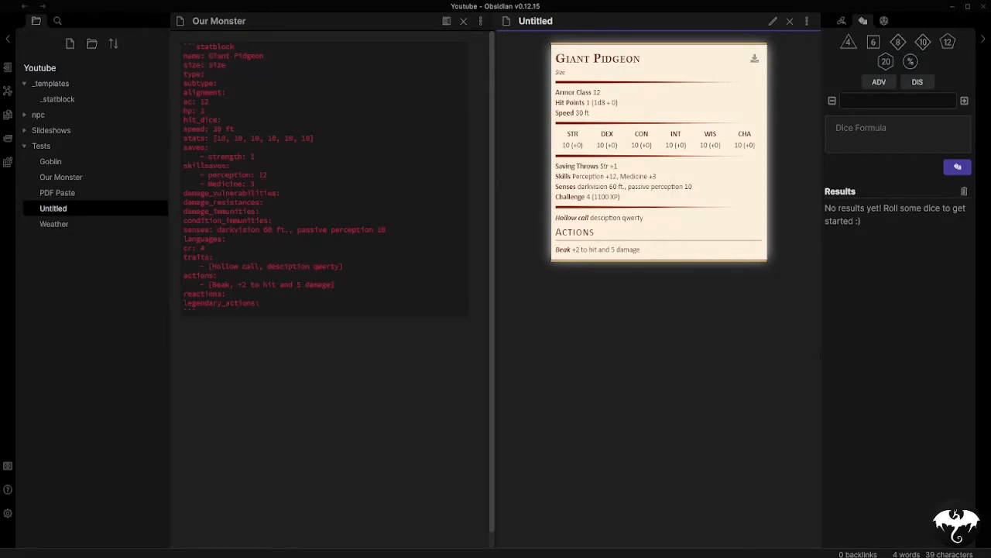
Return to Obsidian and enable Display graphics for Dice View Rolls in the Dice Roller plugin settings.
left_click(8, 513)
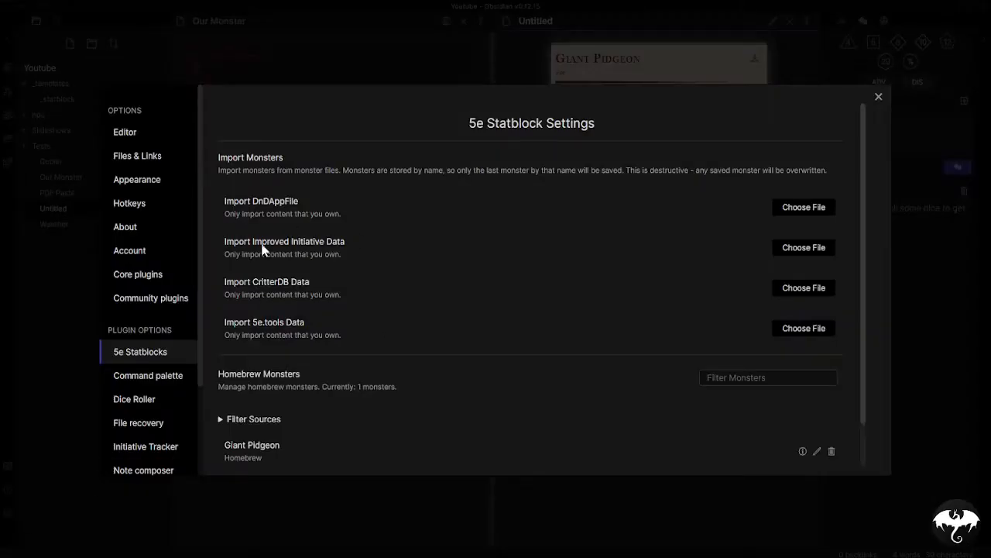
left_click(130, 402)
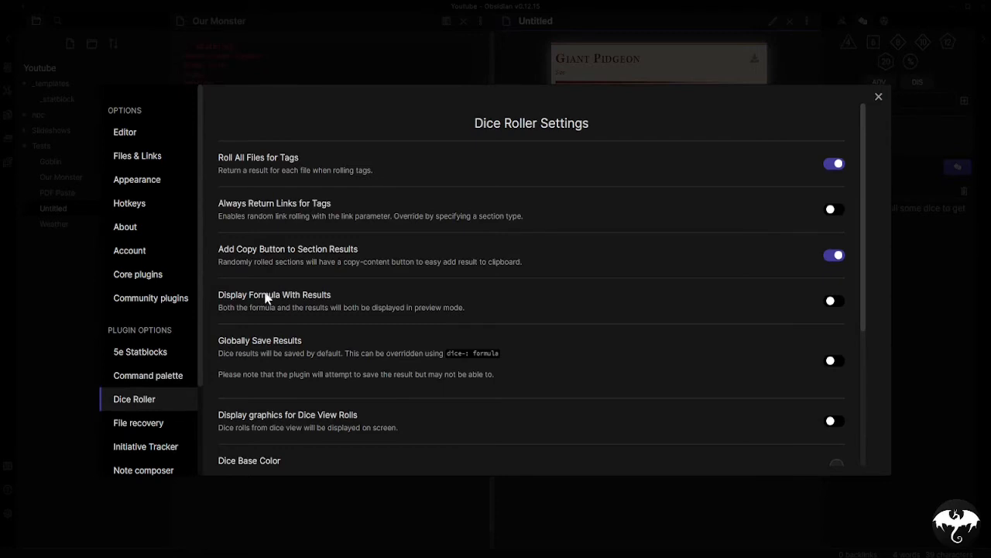
scroll(317, 355, "down", 2)
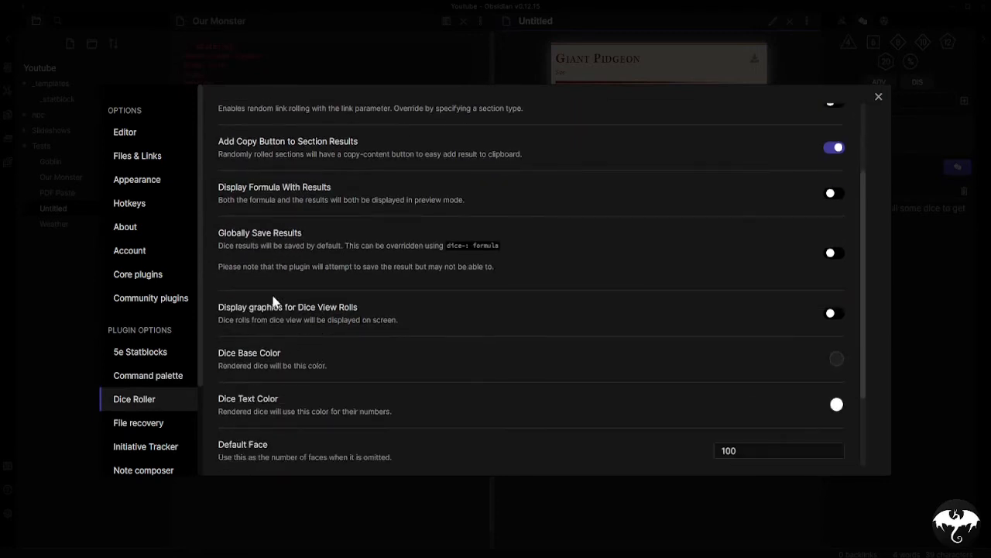
left_click(835, 315)
scroll(308, 401, "down", 3)
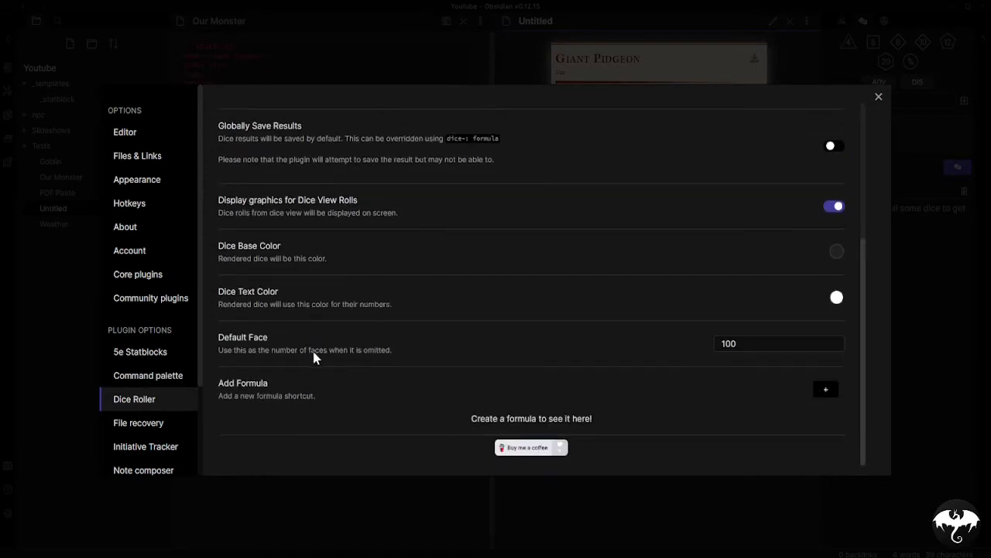
scroll(306, 365, "up", 6)
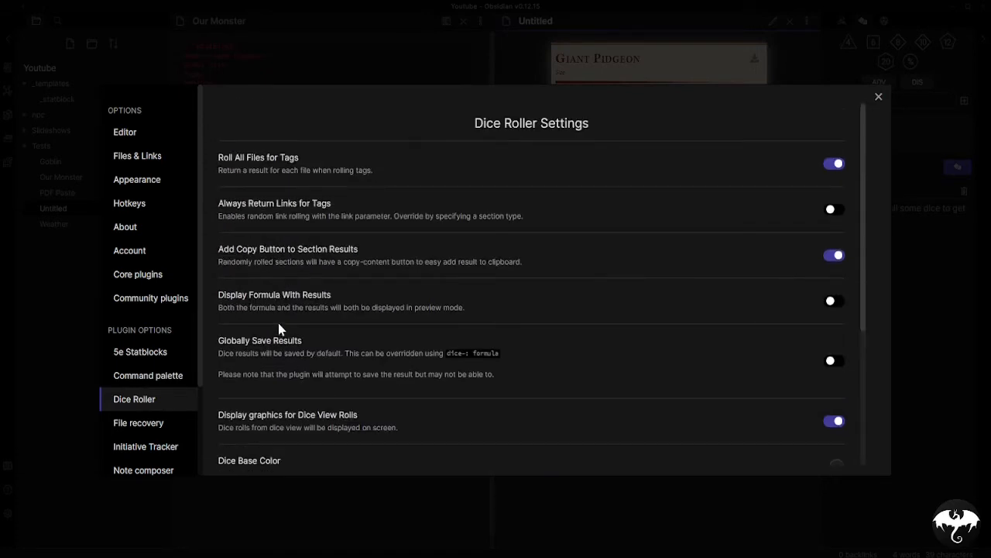
left_click(879, 97)
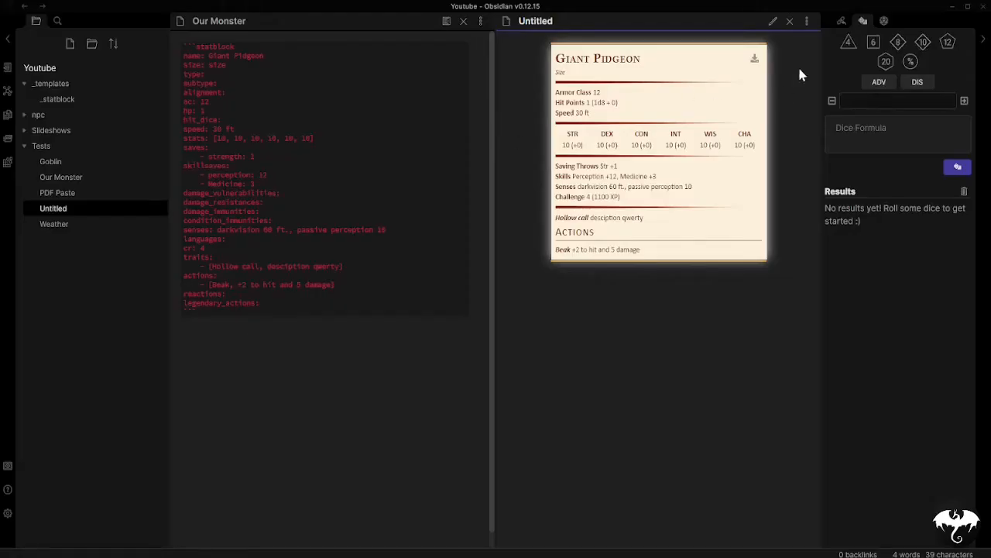
Show the Dice Roller view and roll one six-sided die.
left_click(842, 22)
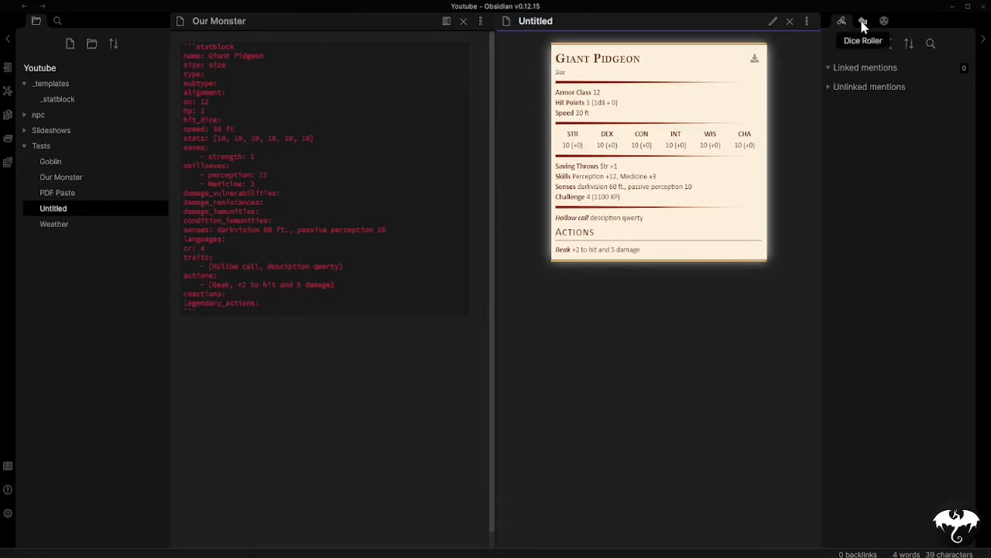
left_click(863, 21)
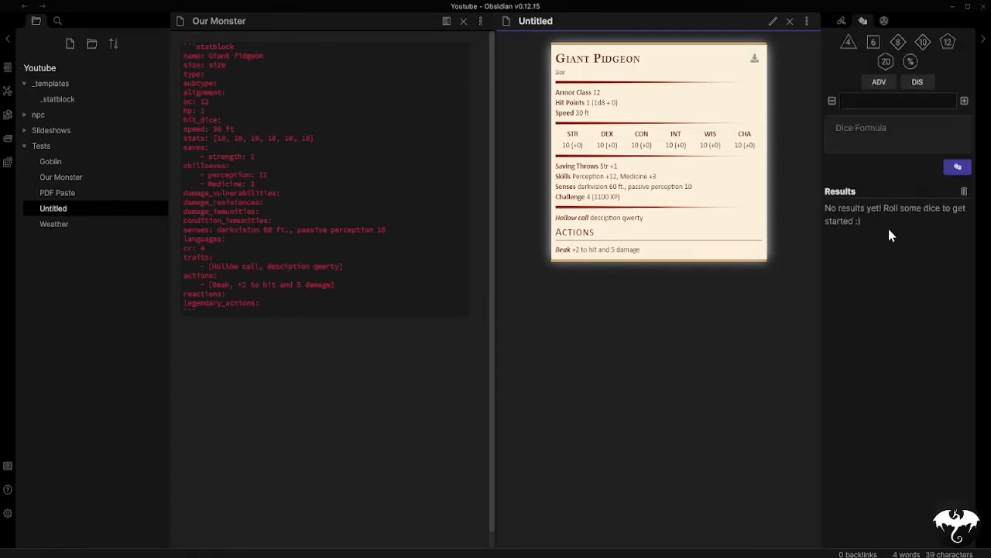
left_click(873, 43)
left_click(958, 168)
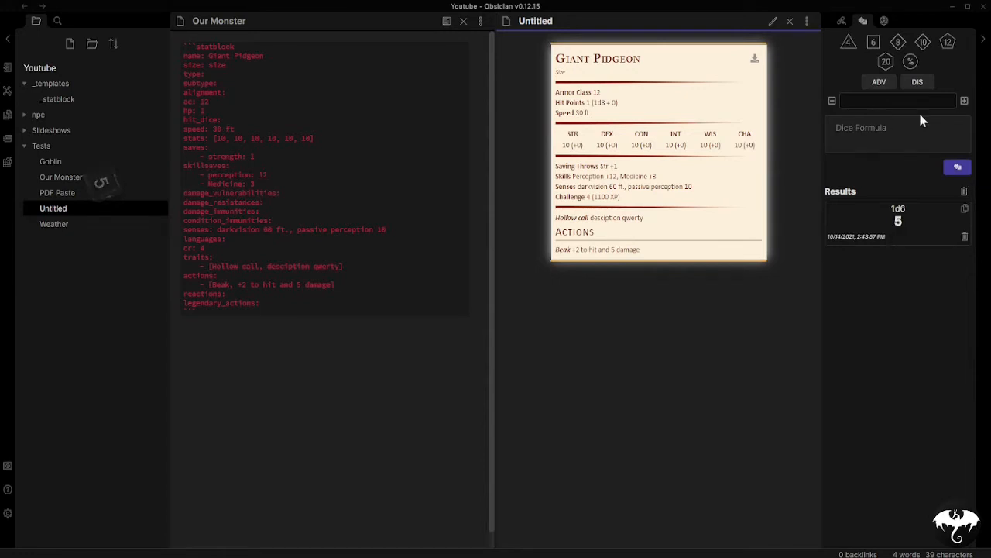
Roll two six-sided dice in the Dice Roller view.
left_click(874, 43)
left_click(873, 43)
left_click(957, 171)
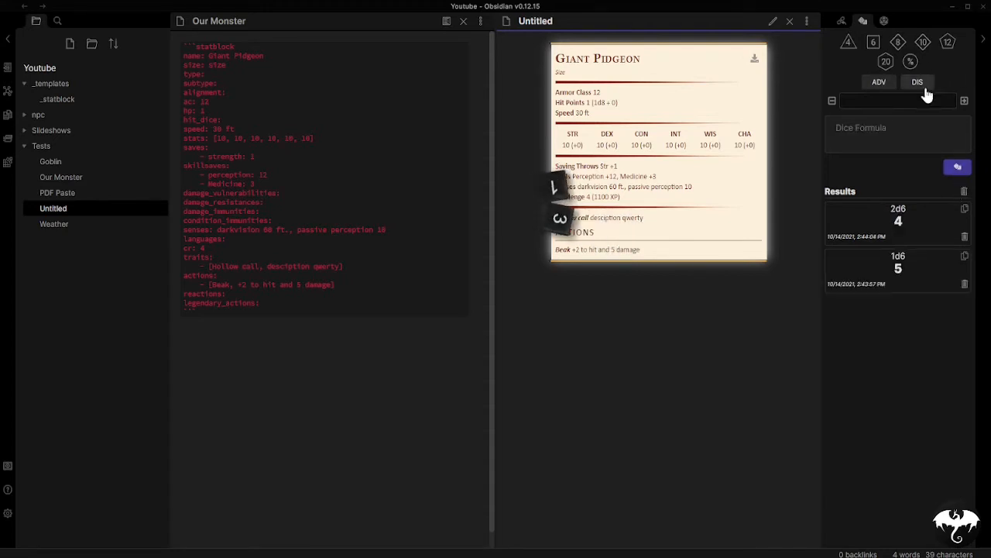
Roll two 20-sided dice with advantage, using the formula 2d20kh.
left_click(887, 63)
left_click(887, 63)
left_click(880, 82)
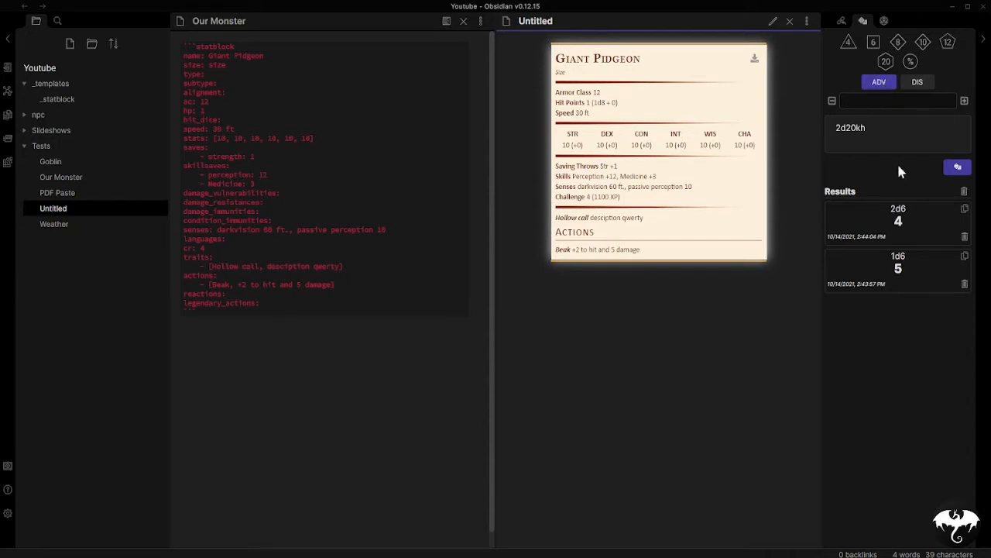
left_click(957, 168)
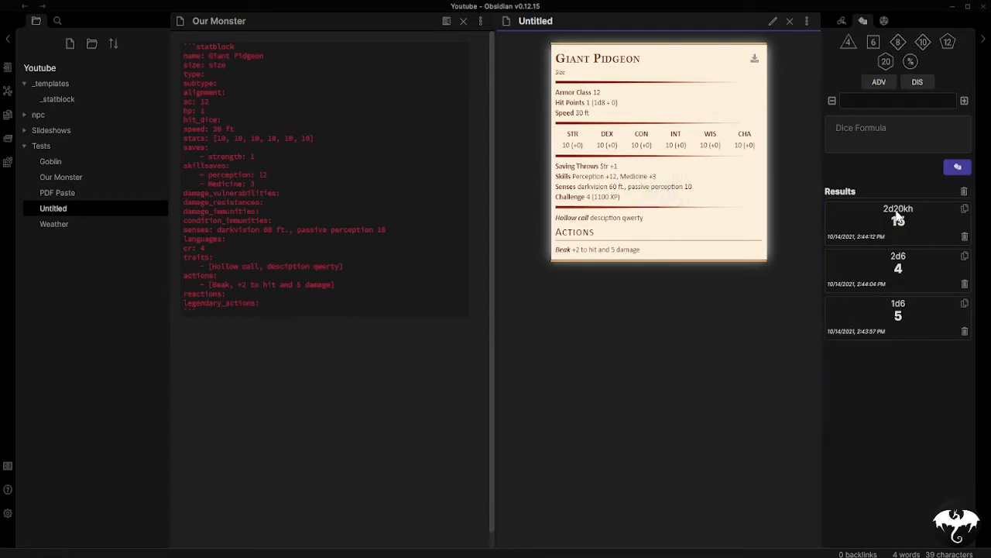
Roll two 20-sided dice with disadvantage and copy that roll's result.
left_click(887, 63)
left_click(886, 63)
left_click(918, 82)
left_click(957, 172)
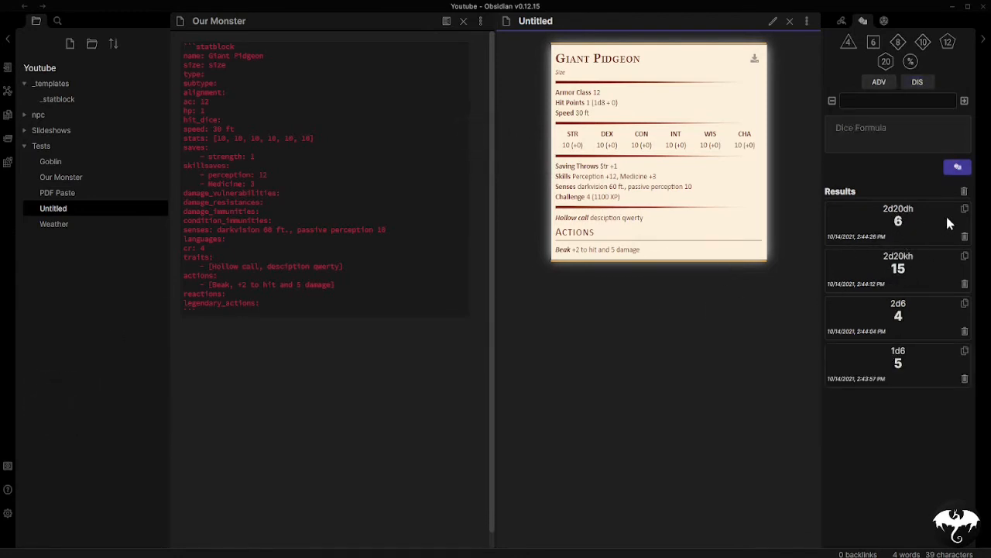
left_click(966, 210)
Roll one 20-sided die with a +5 modifier, using the formula 1d20+5.
left_click(885, 62)
type("1")
left_click(964, 101)
left_click(958, 167)
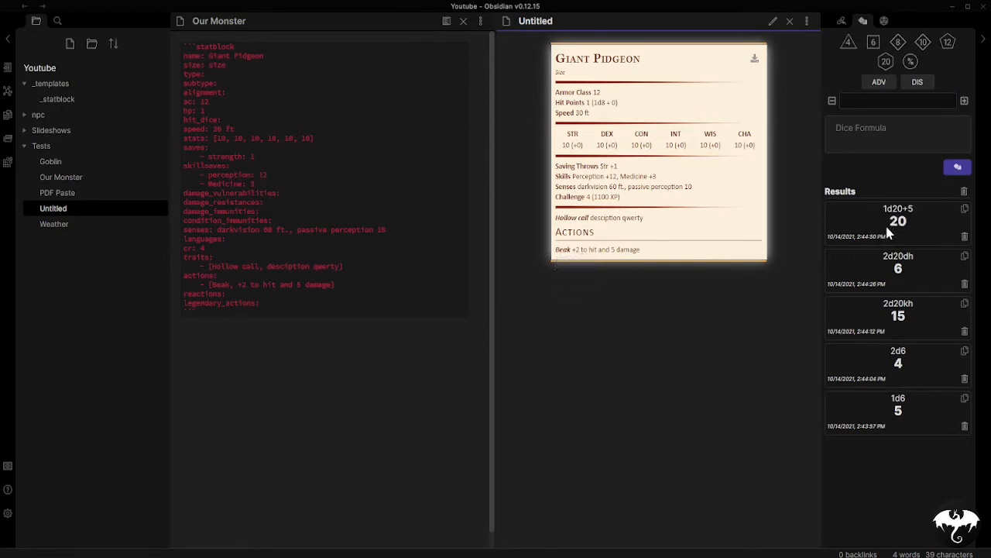
Close the Our Monster pane and delete all content from the Untitled note in edit mode.
left_click(480, 25)
left_click(463, 21)
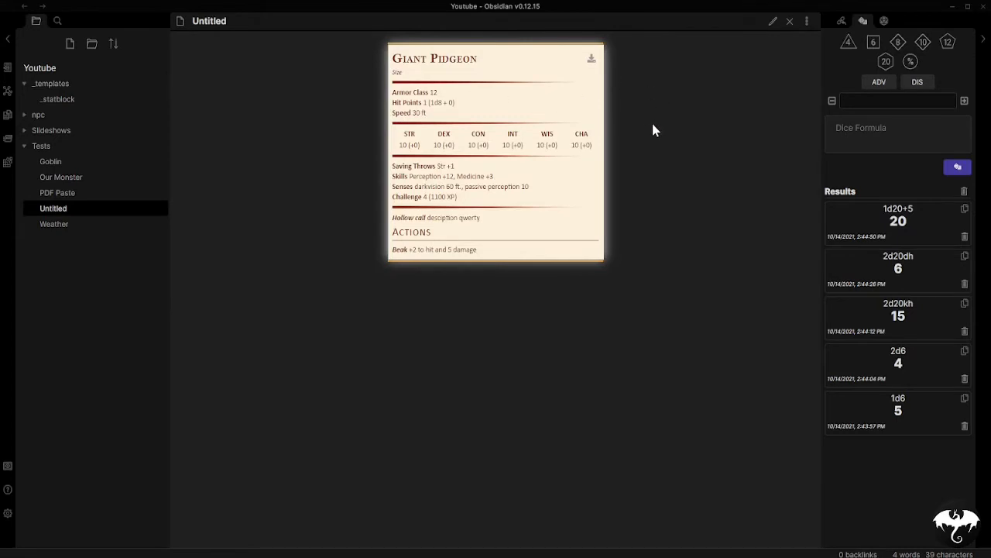
key("ctrl+e")
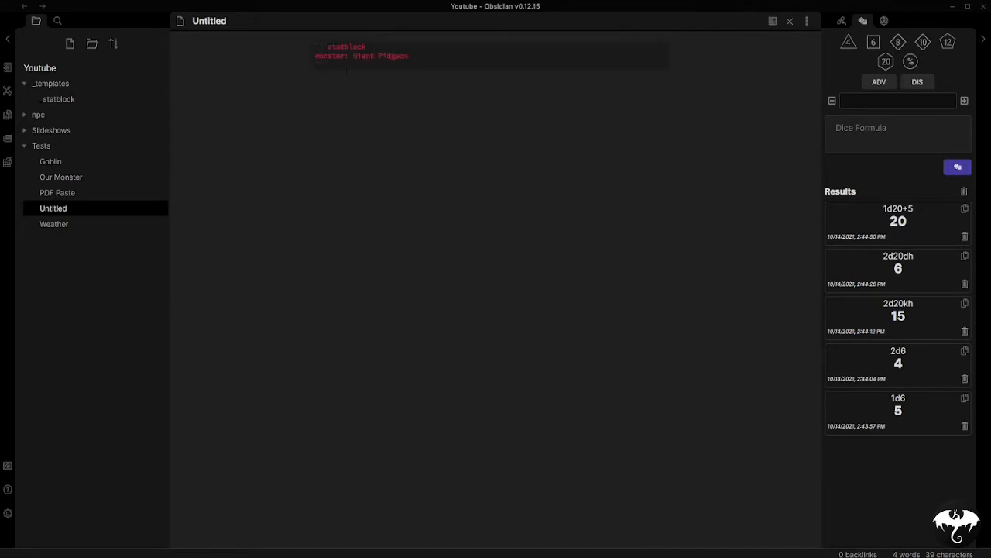
key("ctrl+a")
key("BackSpace")
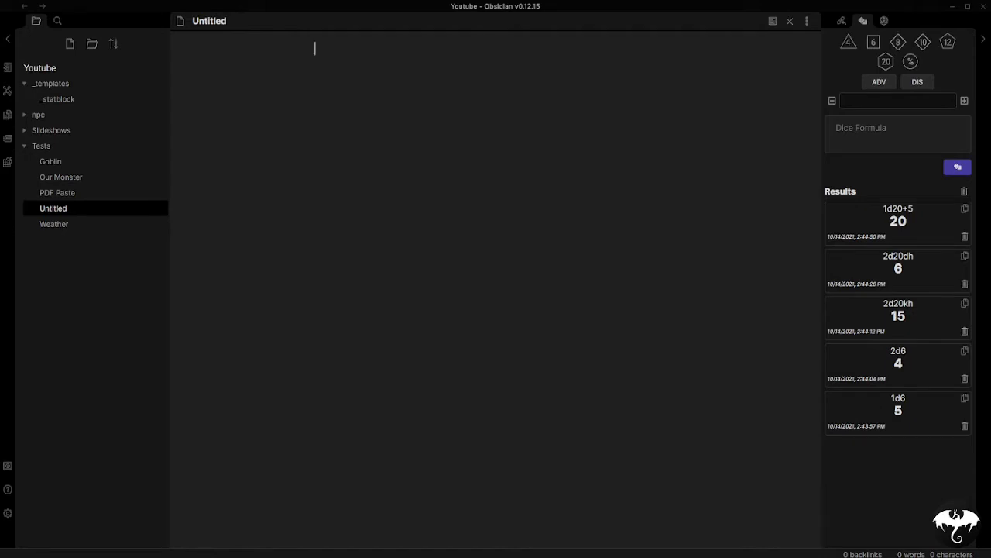
Write the inline roll `dice: 1d20` in the Untitled note and show the note in preview mode in a second pane beside it.
type("`dice: 1d20")
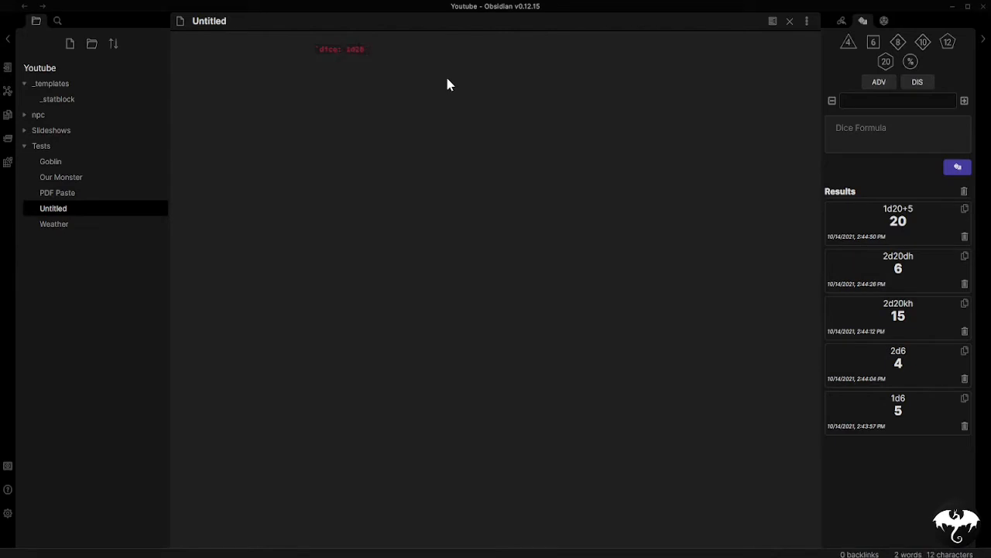
left_click(806, 21)
left_click(835, 69)
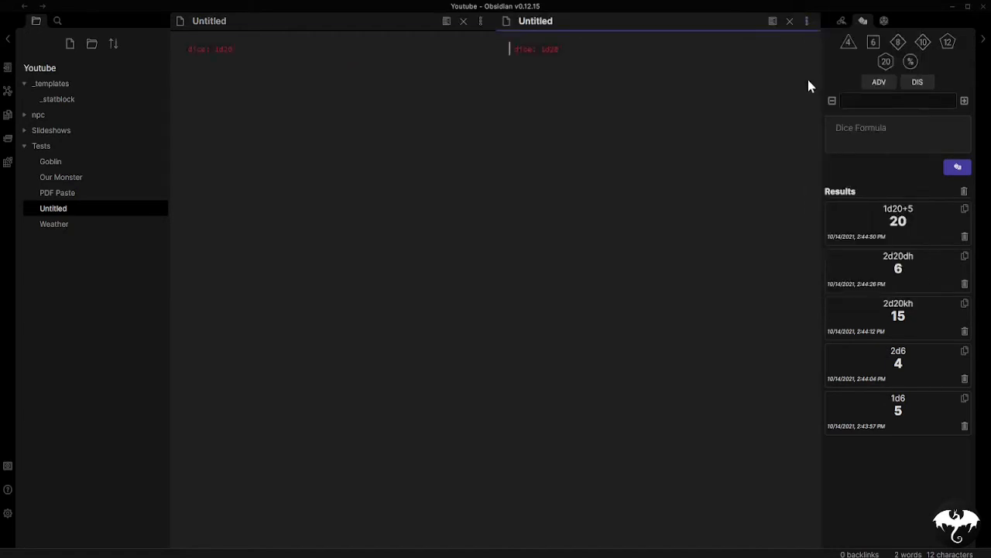
left_click(772, 21)
Reroll the inline 1d20 result several times in the preview.
left_click(524, 59)
left_click(524, 59)
left_click(523, 59)
left_click(524, 59)
Add a second inline roll `dice: 2d20kh+5` below the first one in the Untitled note.
left_click(251, 49)
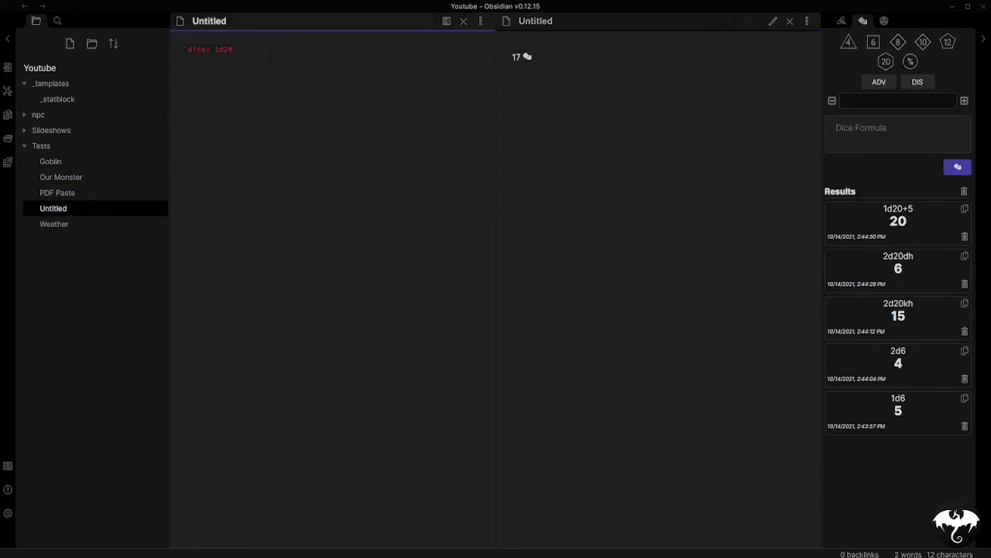
key("Return")
key("Return")
type("`dice: 2d20kh")
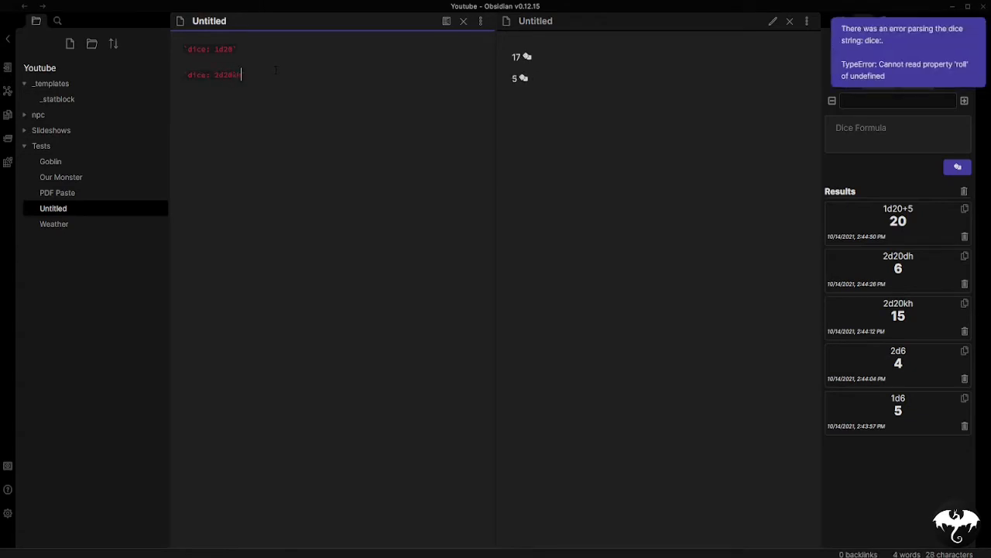
type("+5")
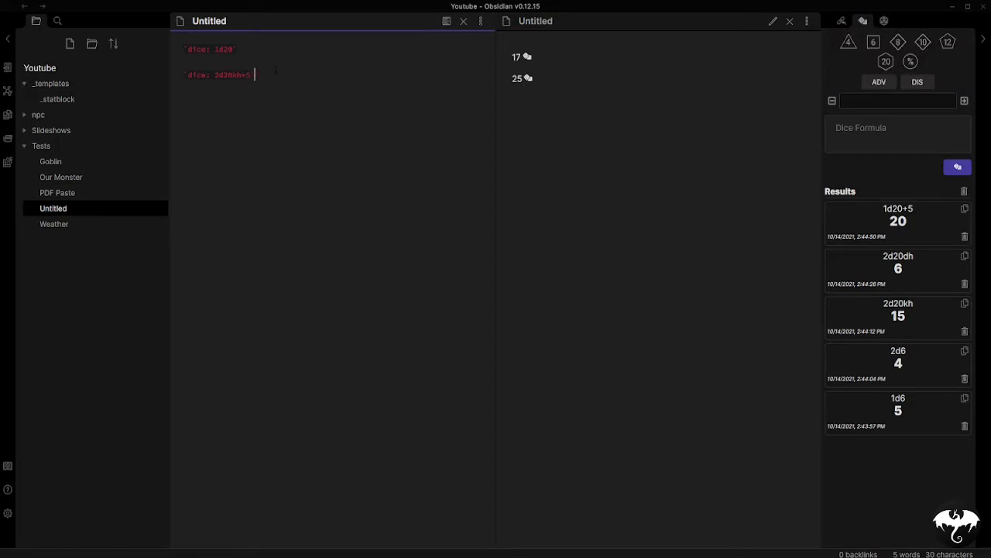
Reroll the inline 2d20kh+5 result and view the individual die values behind the inline and Dice Roller results.
left_click(517, 80)
mouse_move(518, 83)
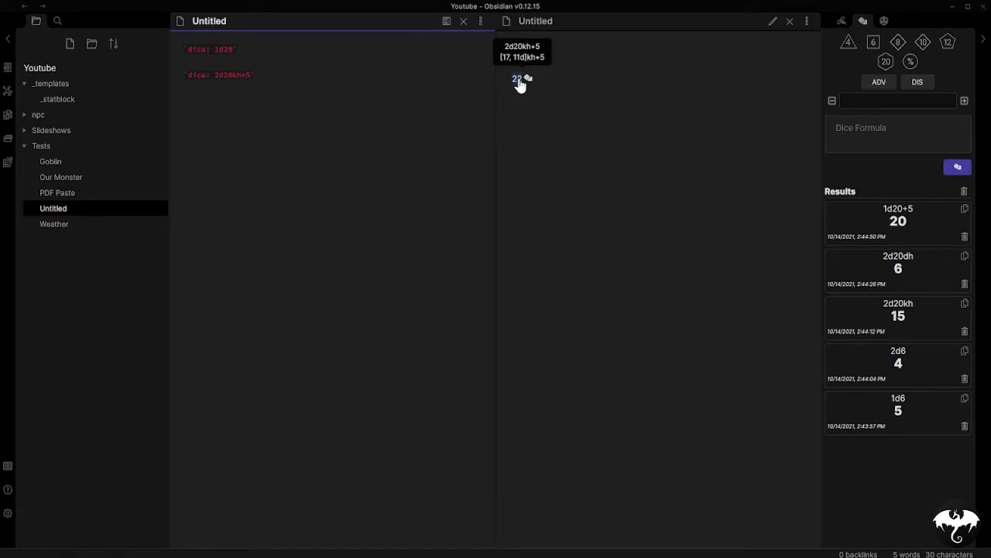
mouse_move(528, 61)
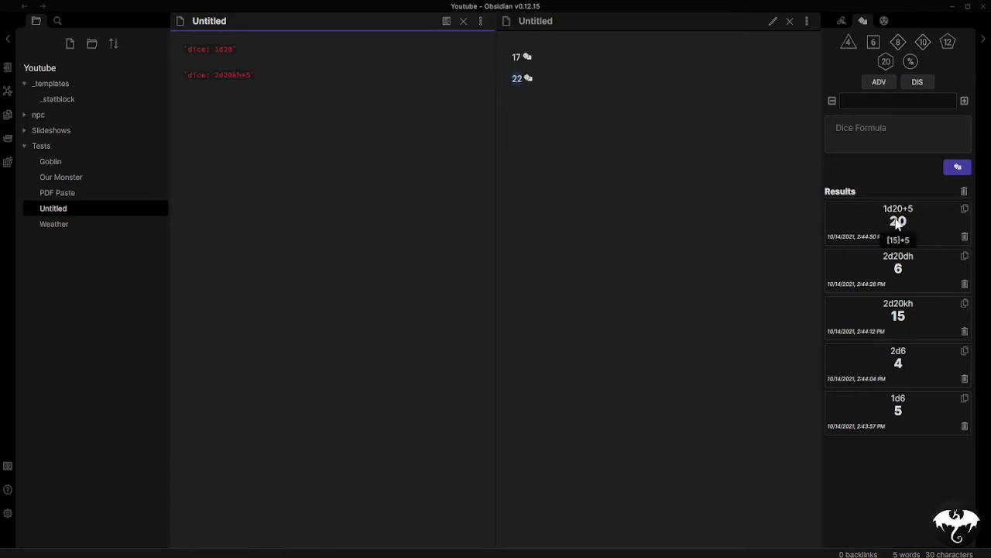
mouse_move(899, 269)
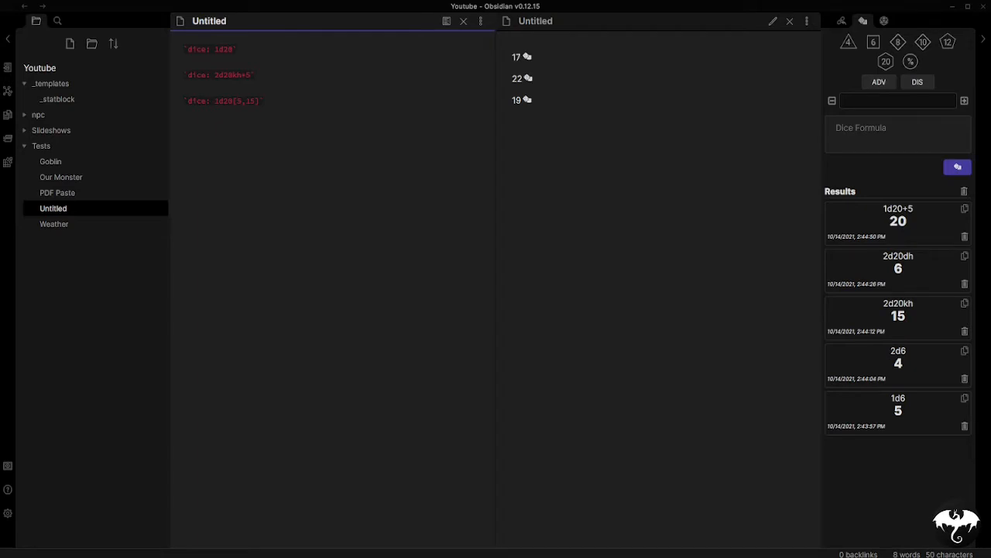
Replace the third inline roll in the Untitled note with the exploding roll `dice: 5d6!`.
key("BackSpace")
type("`dice: ")
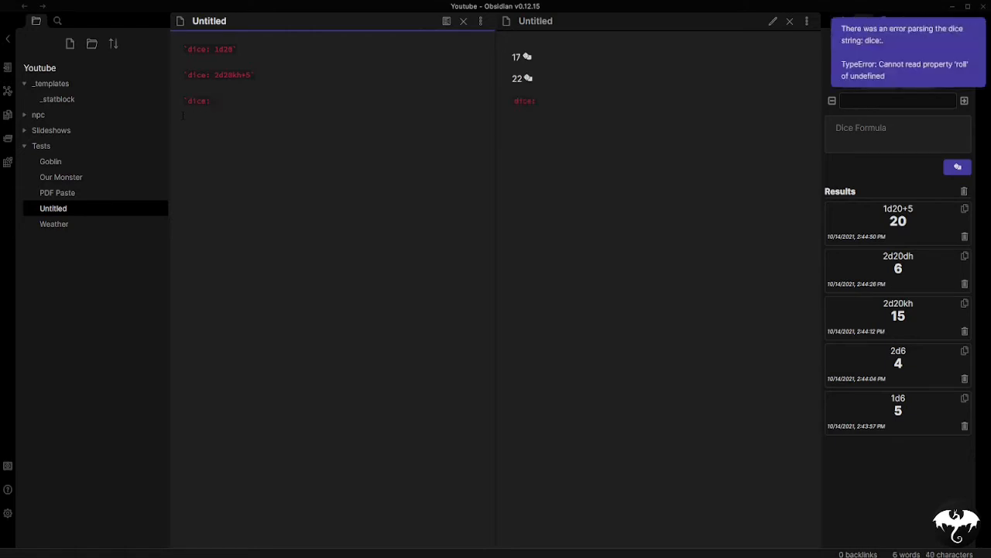
type("3d6")
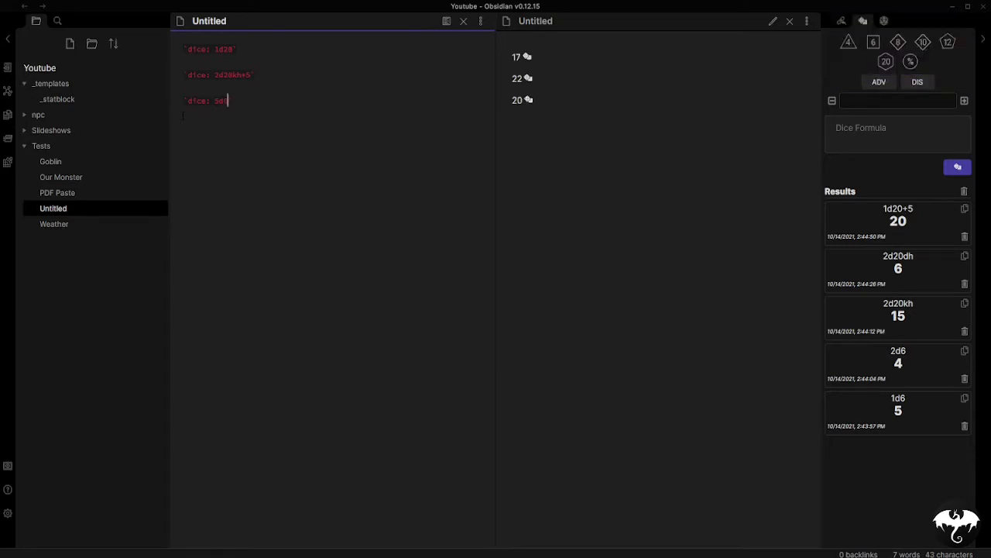
type("!")
Reroll the exploding dice several times in the preview and check the breakdown of the result.
left_click(528, 103)
left_click(528, 102)
left_click(529, 103)
left_click(526, 105)
left_click(525, 106)
mouse_move(522, 106)
Open the Weather note, close the Untitled preview, and show Weather in preview mode in a second pane.
left_click(53, 227)
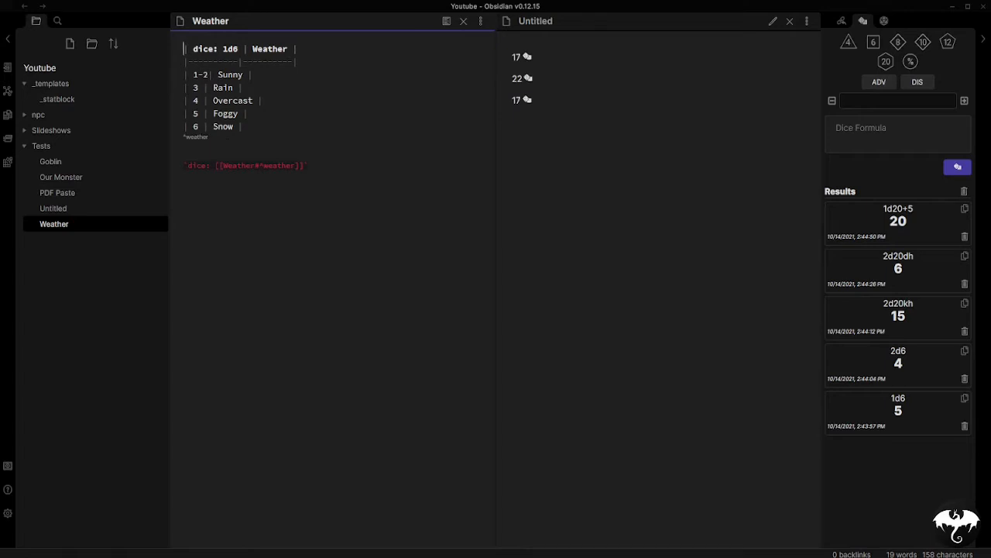
left_click(223, 141)
left_click(789, 22)
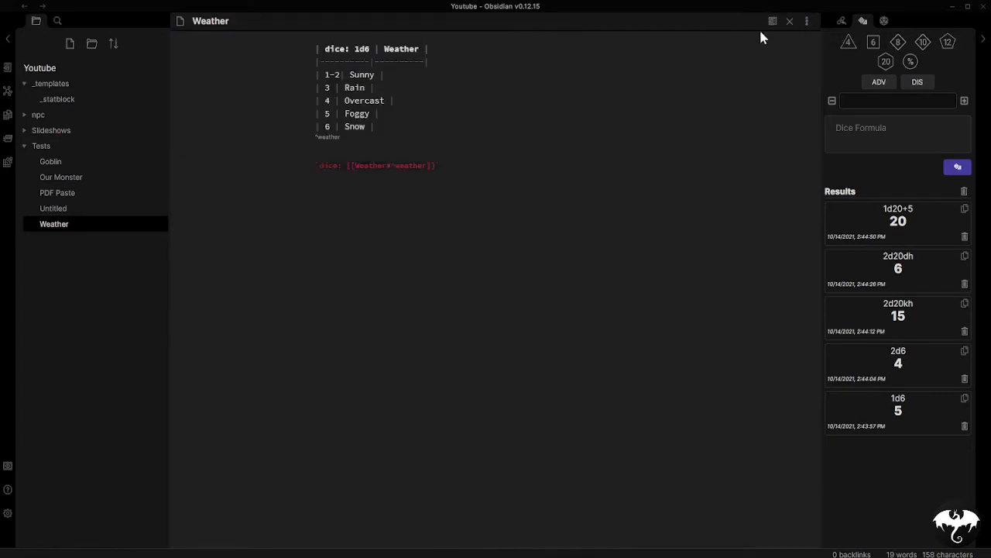
left_click(807, 22)
left_click(842, 68)
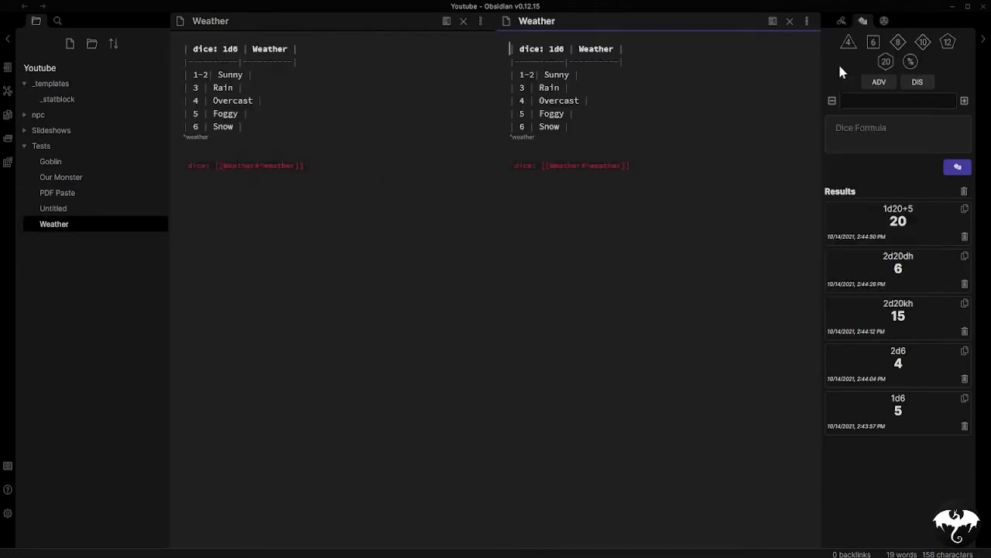
left_click(773, 21)
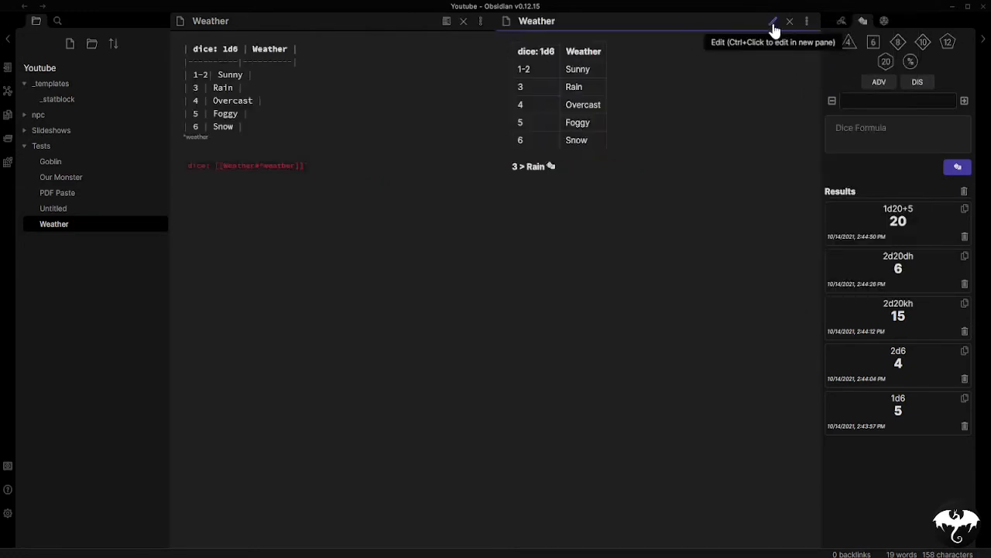
Reroll the weather table result several times in the Weather preview.
left_click(549, 169)
left_click(570, 170)
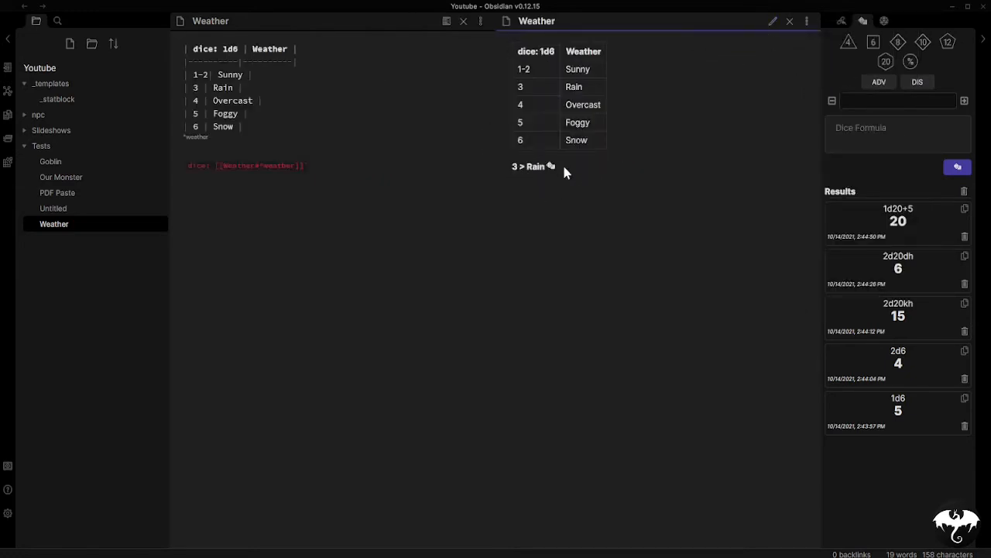
left_click(554, 169)
double_click(556, 169)
Start a one-column Markdown table headed Items, with its separator row, below the weather roll.
left_click(287, 165)
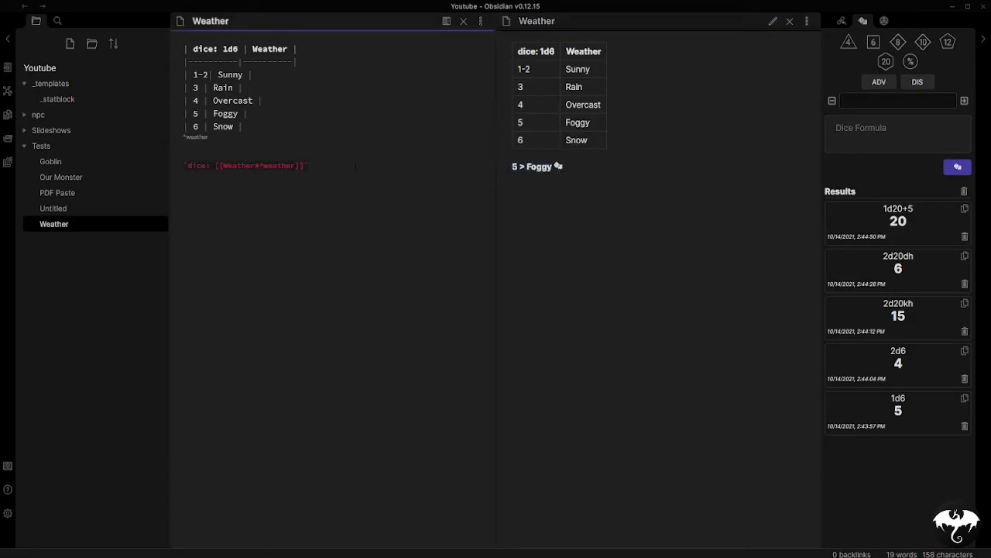
key("Return")
key("Return")
type("| Items |")
key("Return")
type("|-")
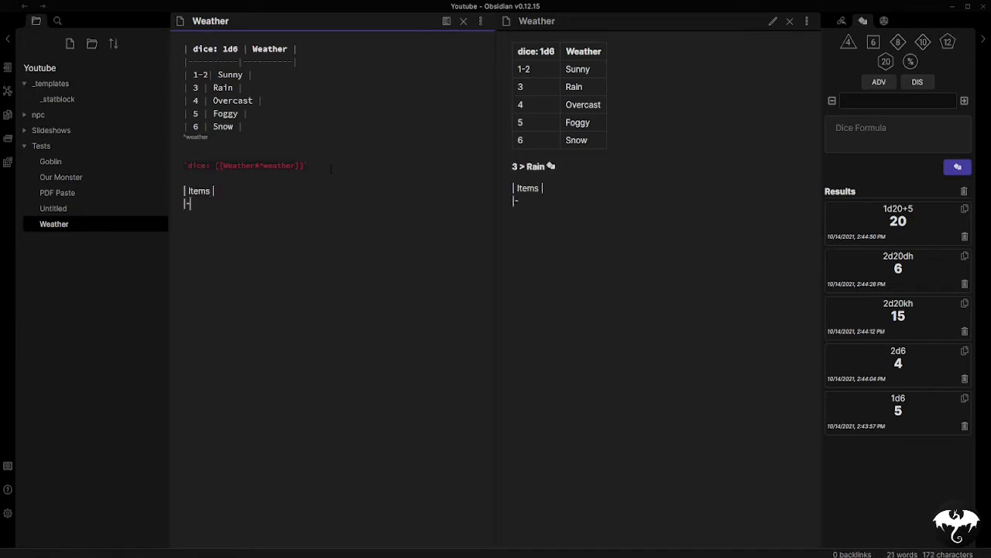
type("-----|")
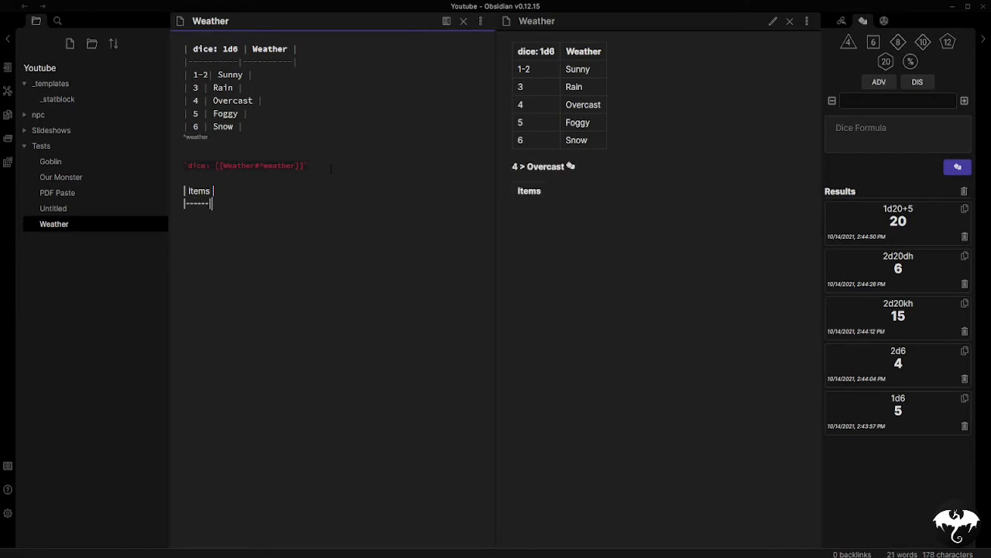
Add the rows bread, milk and orange to the Items table.
key("Return")
type("|")
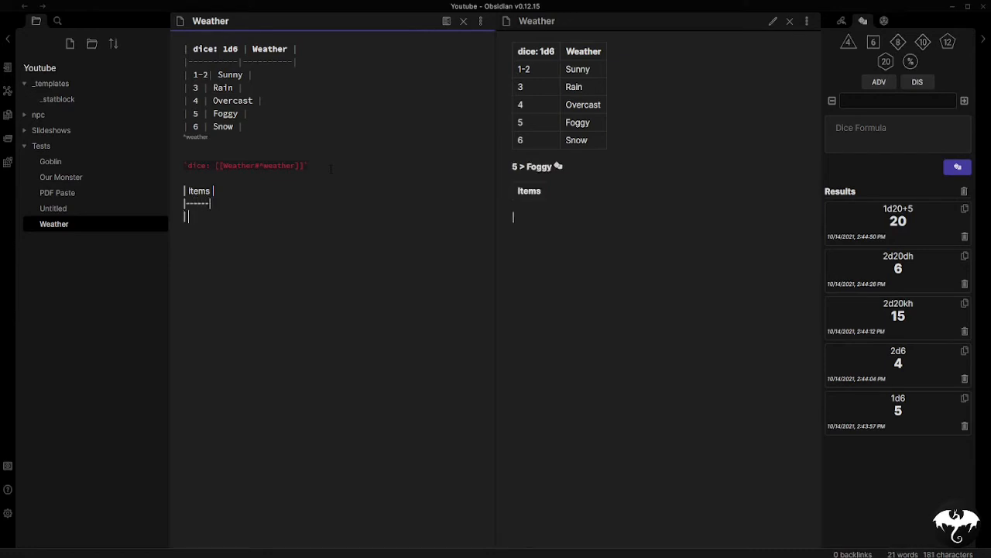
type(" bread |")
key("Return")
type("|milk")
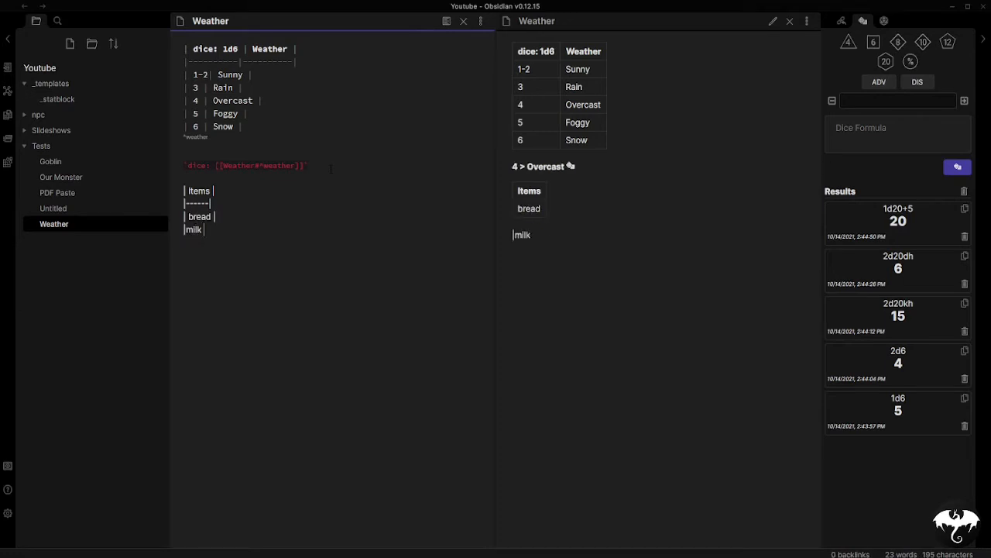
type(" |")
key("Return")
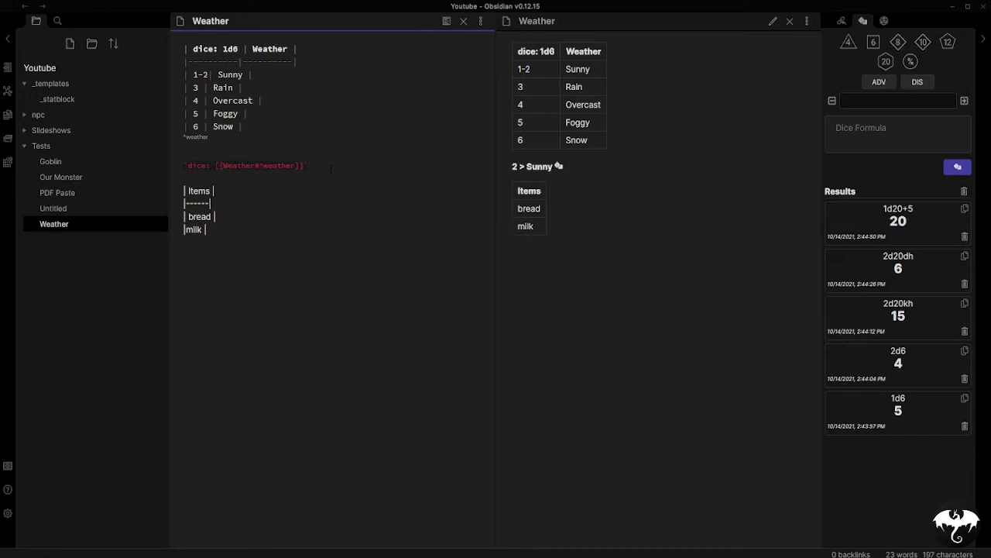
type("| orange |")
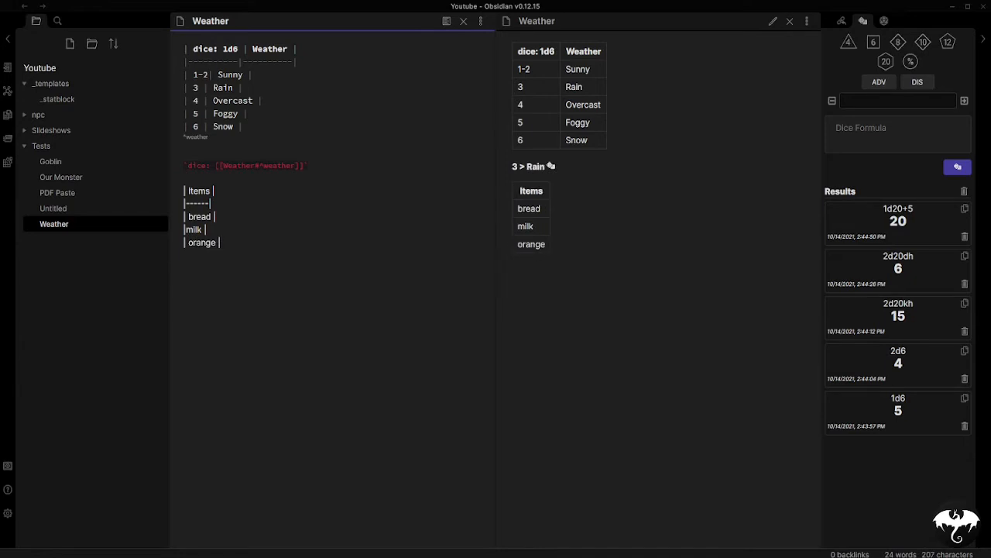
Label the Items table with the block ID ^food.
key("Return")
type("^")
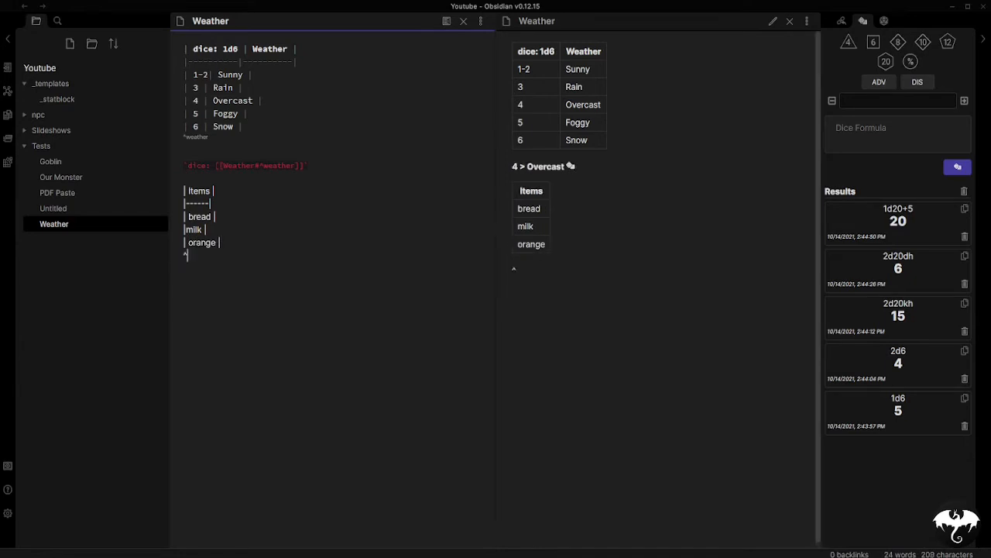
type("food")
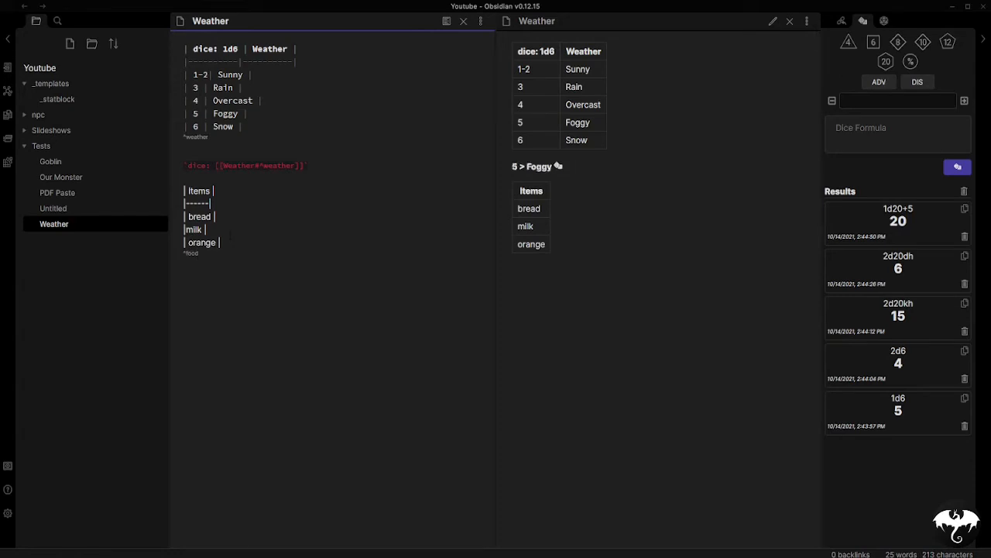
Add an inline dice formula below the Items table that rolls from the block link [[Weather#^food]].
key("Return")
key("Return")
type("`dice:")
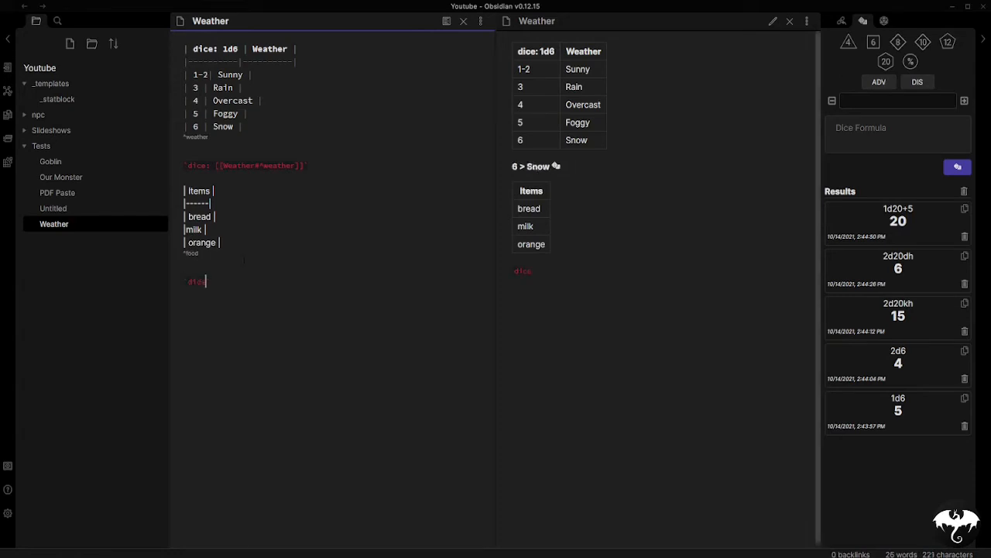
type(" [[")
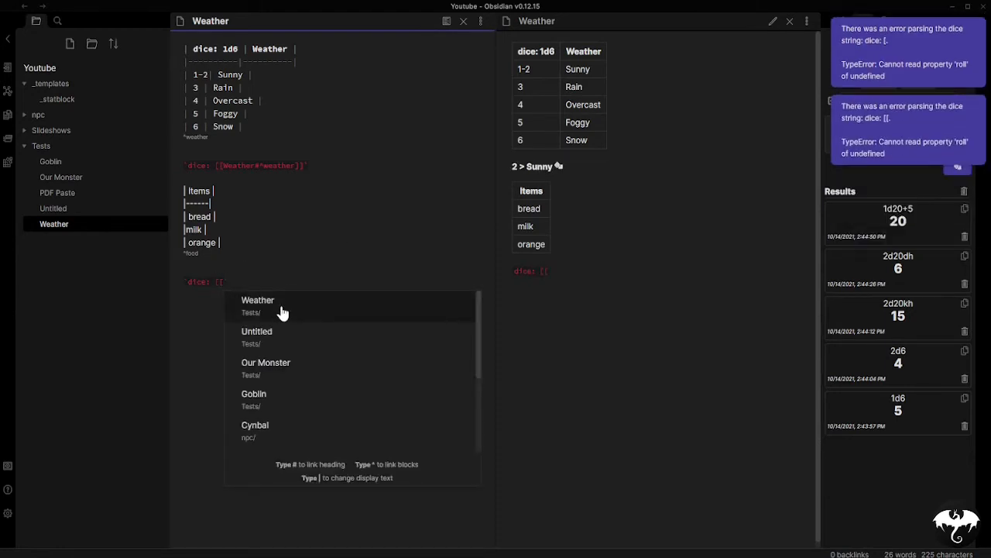
left_click(282, 307)
type("^")
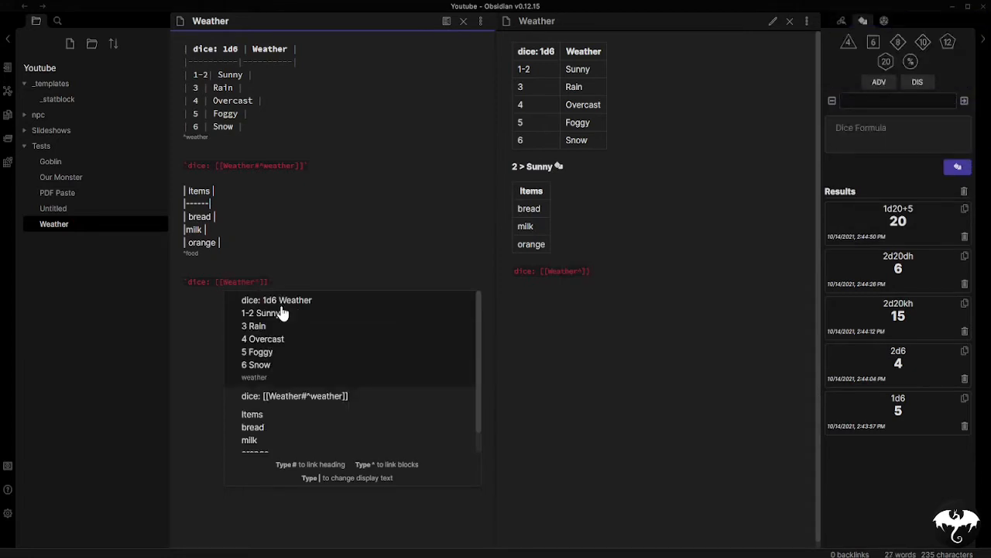
scroll(269, 420, "down", 1)
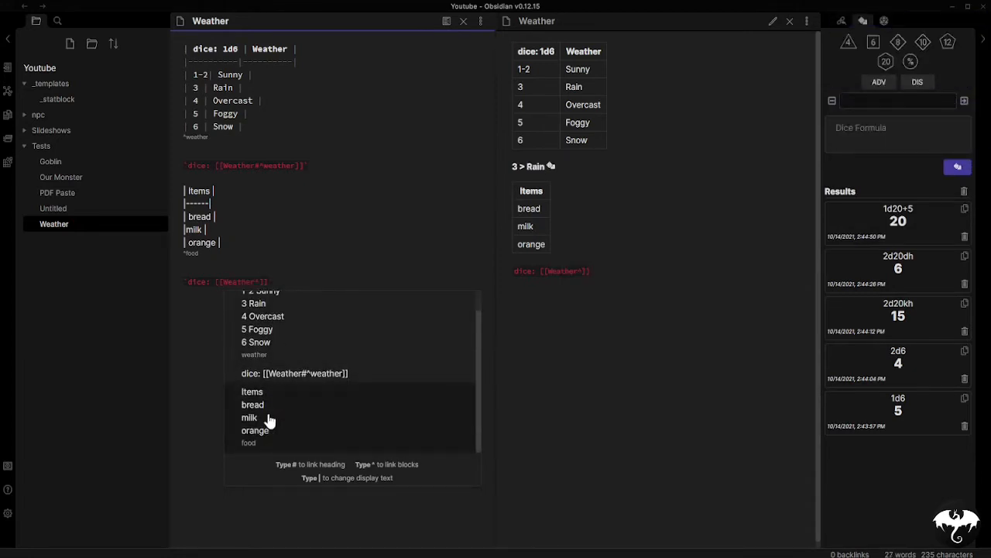
left_click(269, 419)
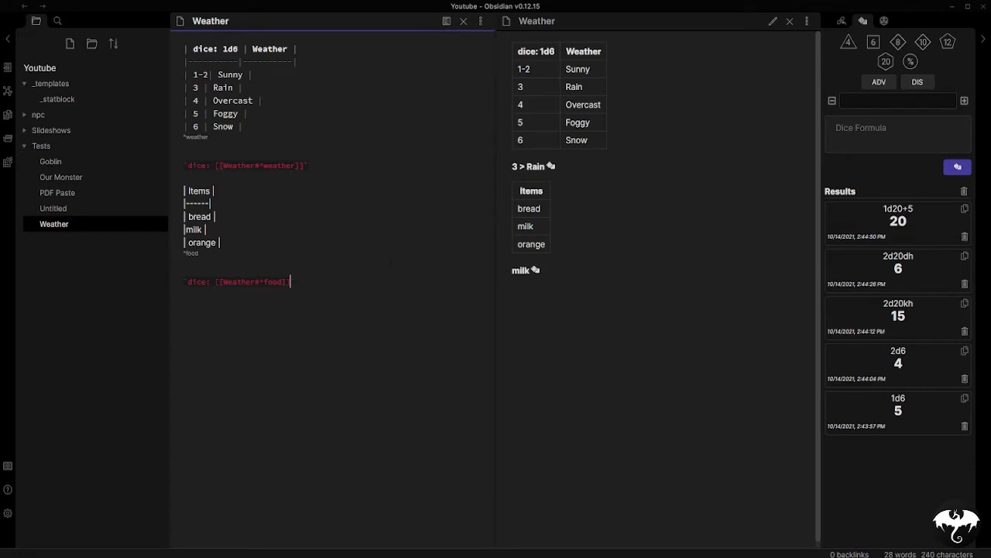
Reroll the random item from the food table repeatedly in the Weather preview.
left_click(542, 270)
left_click(544, 272)
left_click(544, 271)
left_click(542, 272)
left_click(540, 272)
left_click(540, 271)
left_click(542, 271)
left_click(542, 272)
left_click(542, 271)
left_click(544, 272)
Switch to the browser, look through the obsidian-dice-roller README and repository page on GitHub, and close the page.
left_click_drag(990, 89, 255, 2)
scroll(341, 246, "up", 10)
scroll(338, 250, "up", 20)
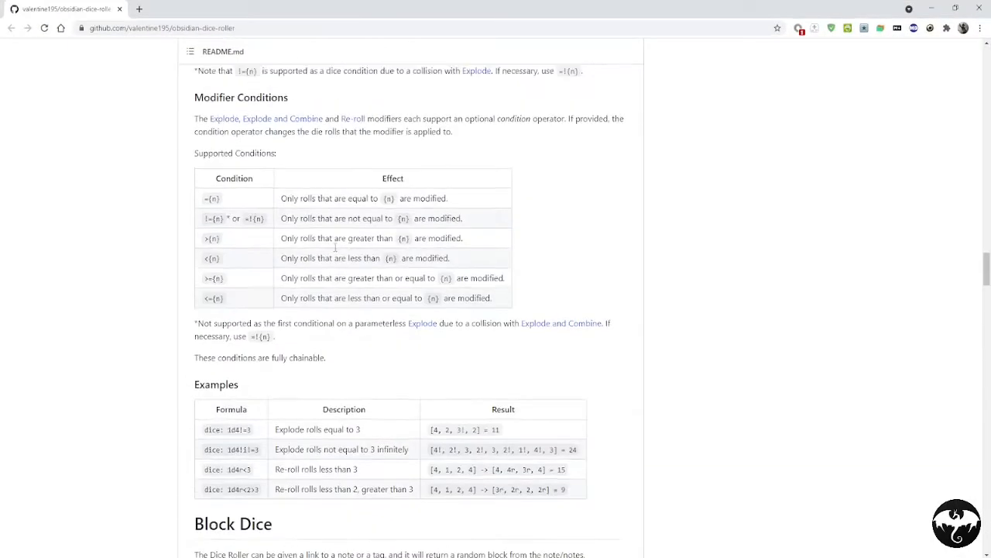
scroll(329, 252, "up", 20)
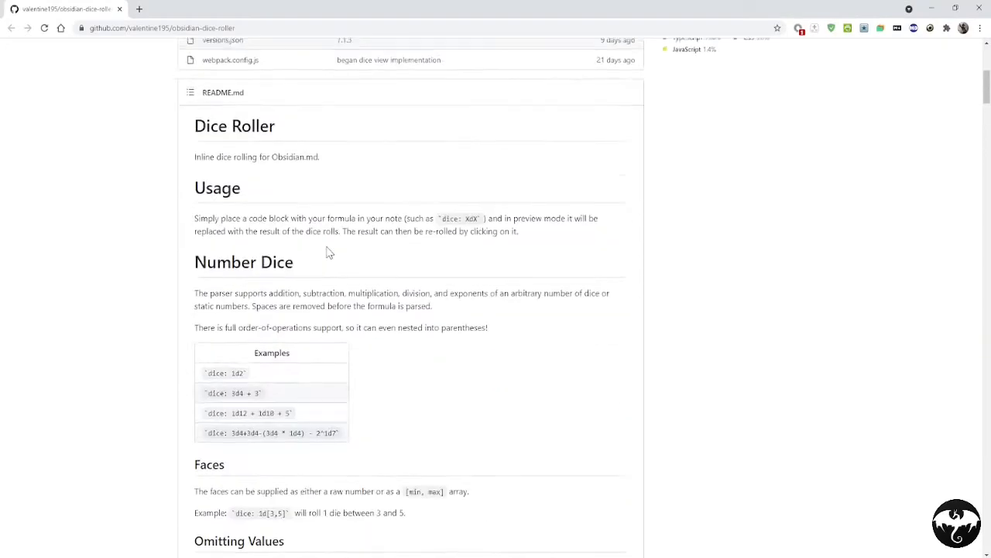
scroll(330, 252, "down", 5)
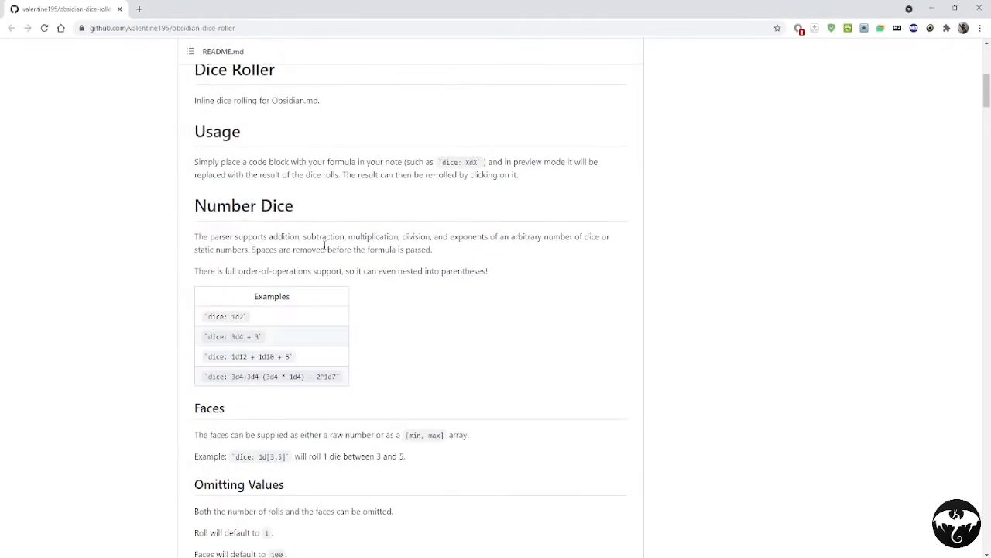
scroll(326, 243, "up", 4)
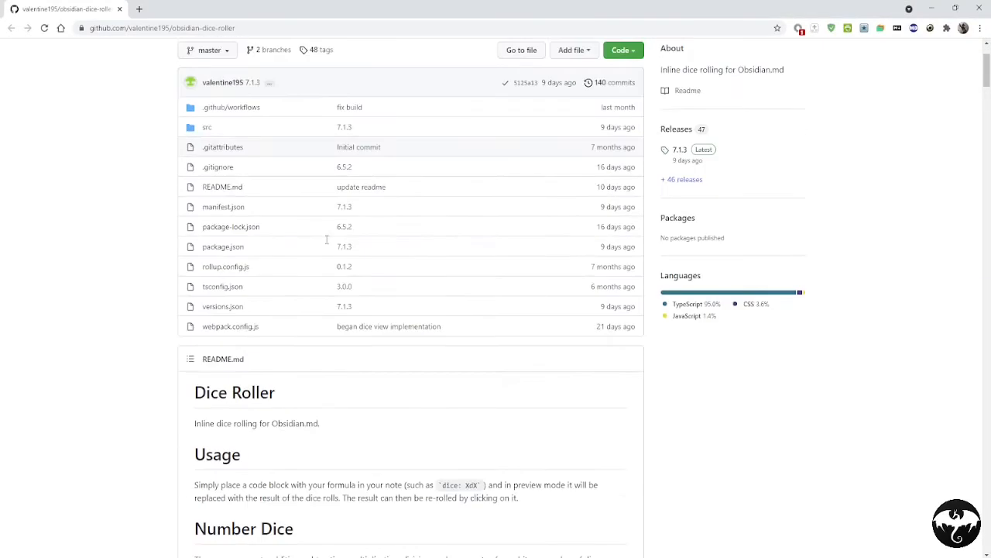
scroll(326, 241, "up", 2)
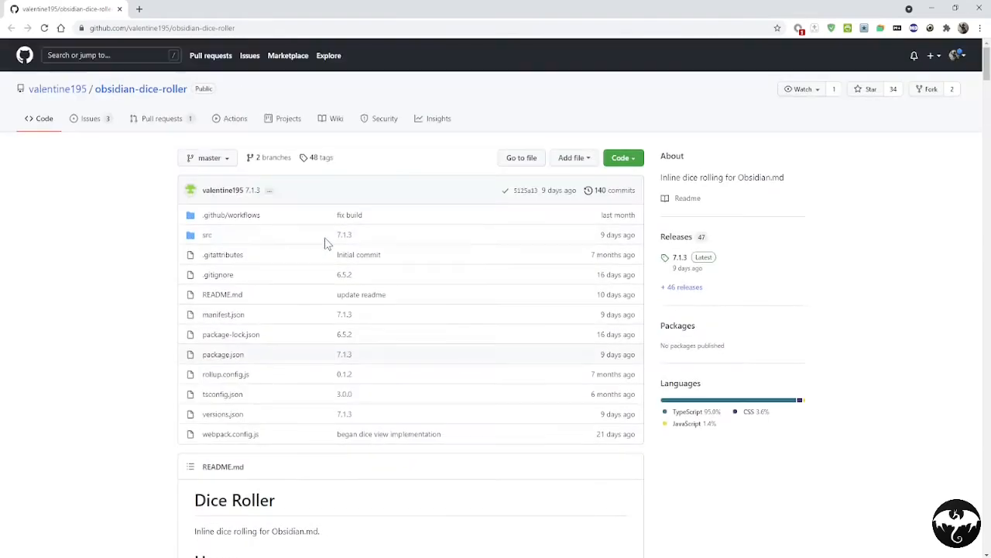
left_click(120, 9)
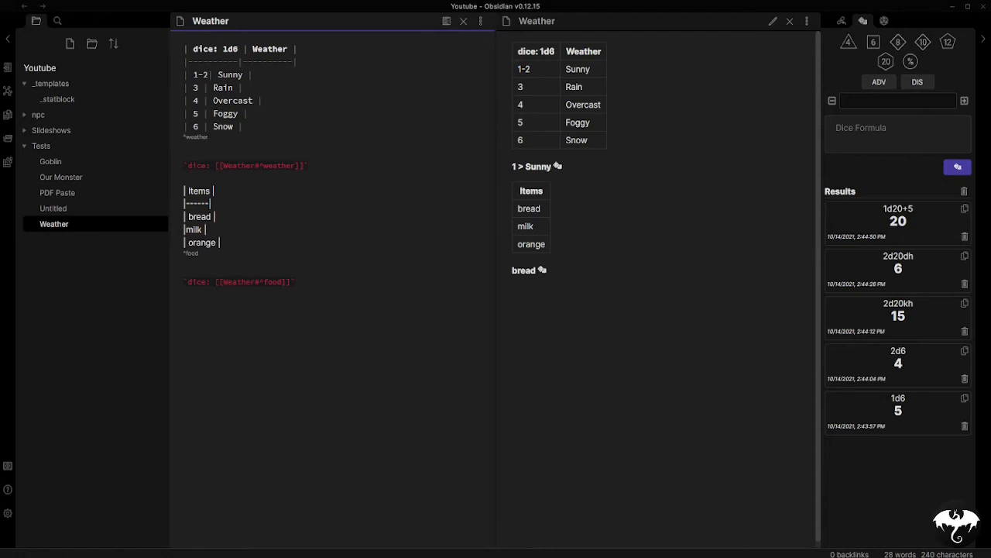
Create a new note named Adventure in the Tests folder.
right_click(43, 147)
left_click(75, 163)
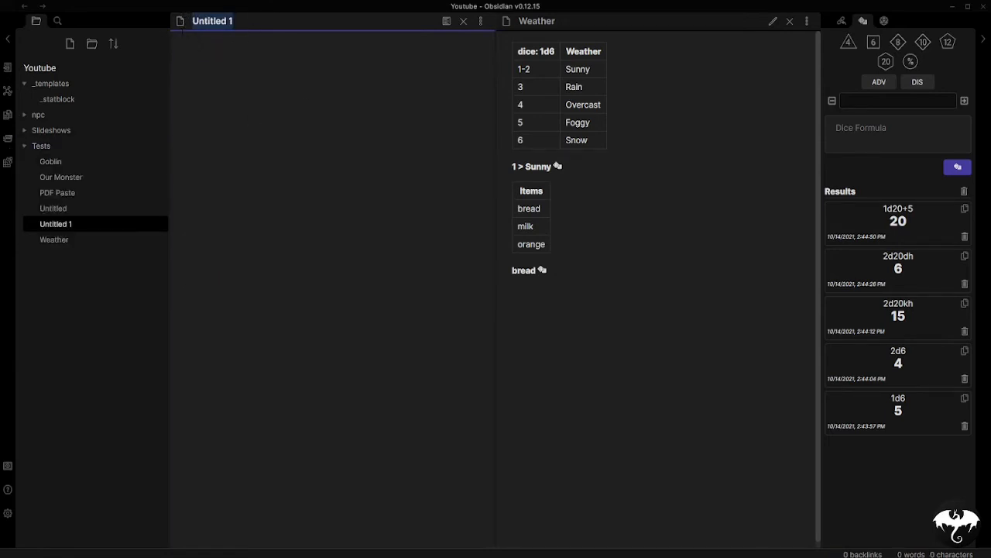
type("Adventure")
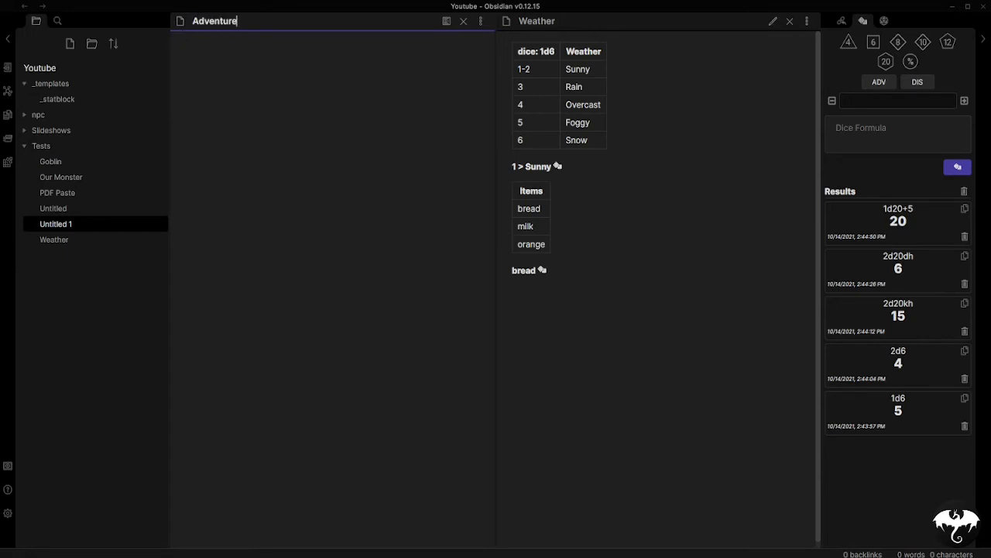
key("Return")
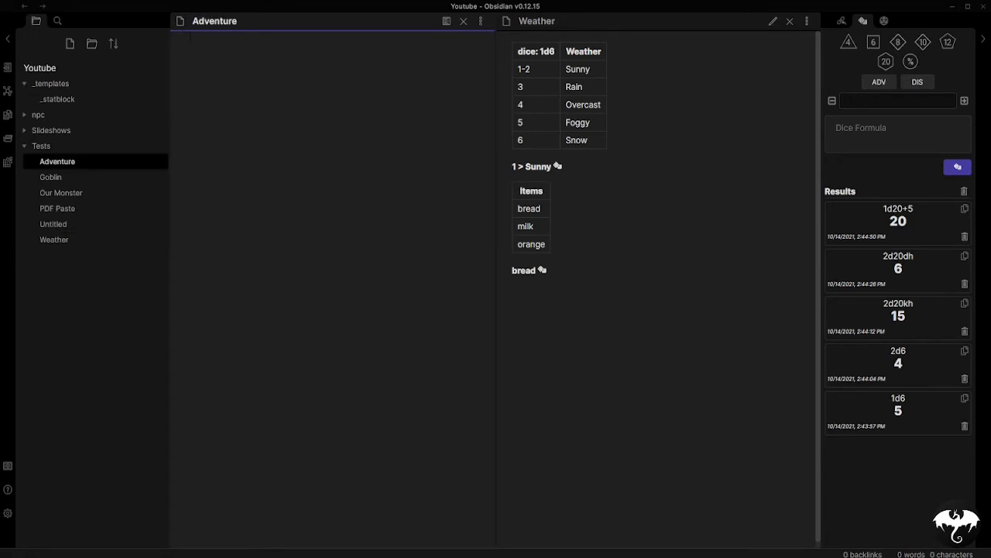
Enable syncing monsters from 5e Statblocks in the Initiative Tracker plugin settings.
left_click(8, 512)
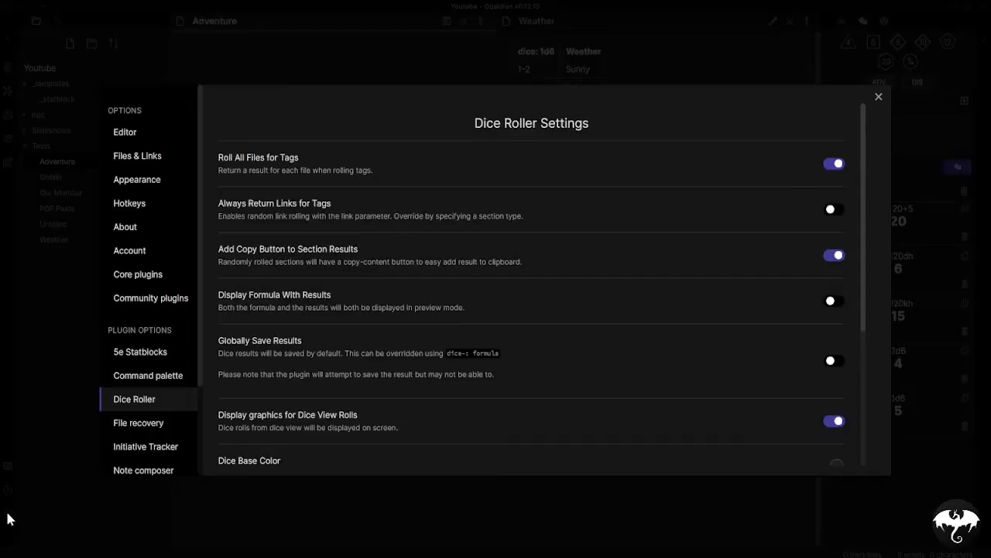
left_click(147, 447)
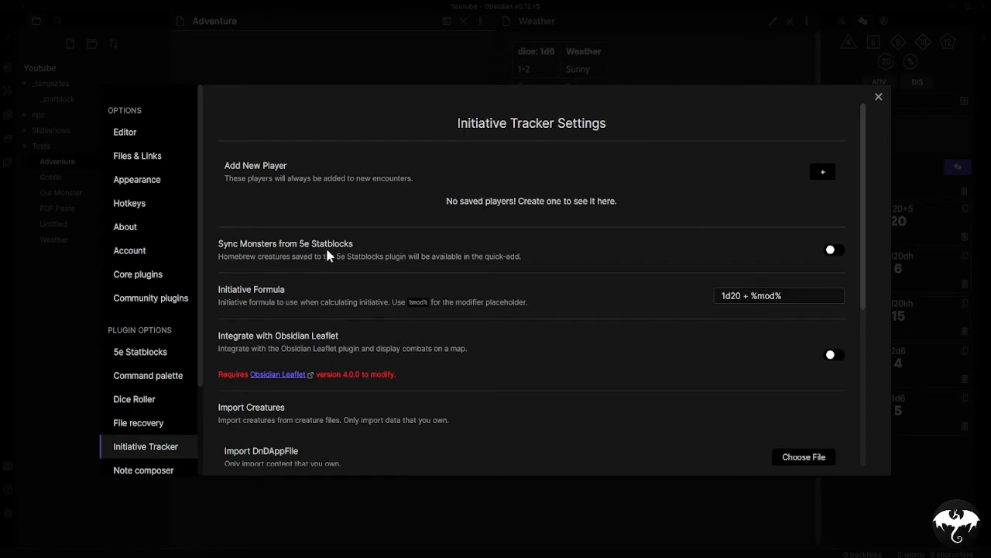
left_click(840, 253)
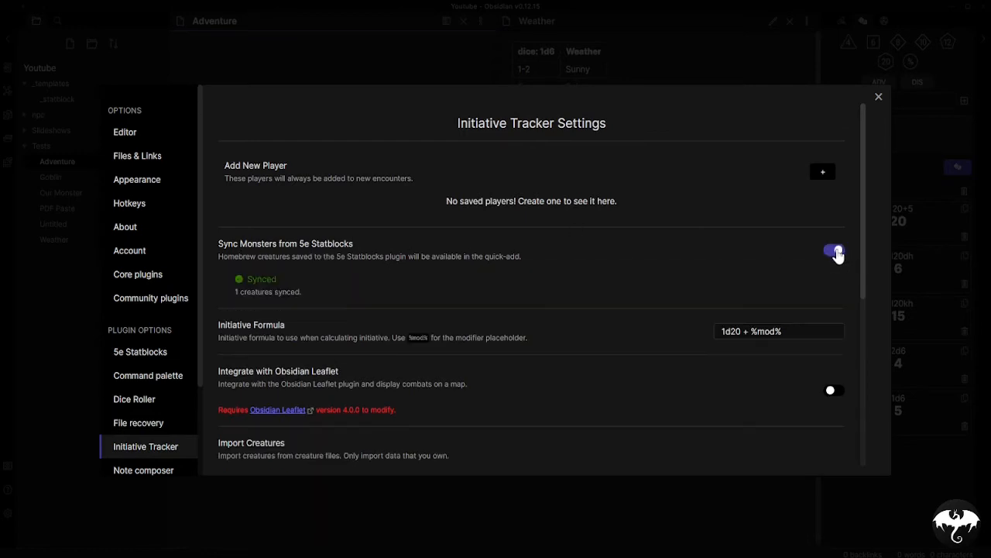
Review the Initiative Tracker options for the initiative formula, Obsidian Leaflet integration, creature imports and homebrew monsters, and close the settings.
scroll(434, 410, "down", 3)
scroll(434, 411, "down", 3)
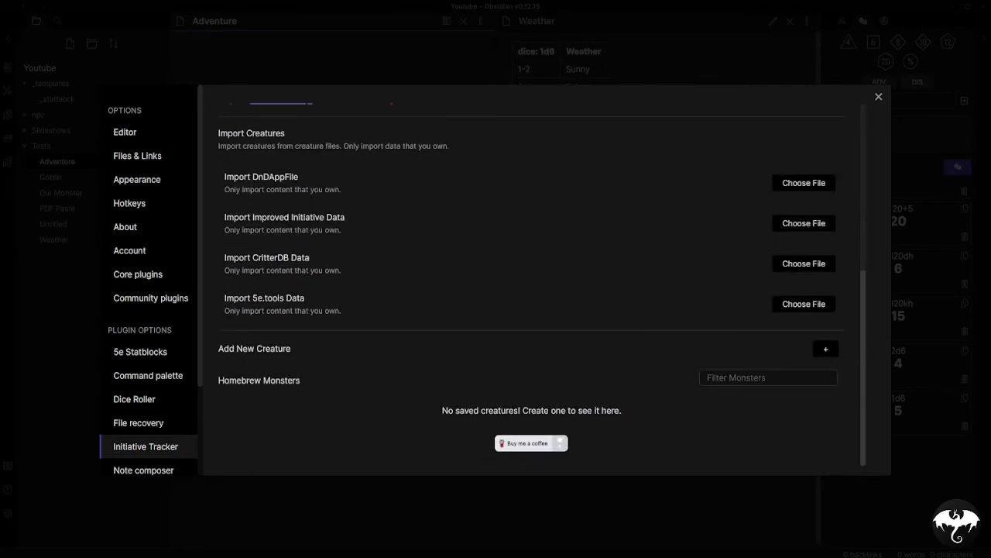
scroll(530, 379, "up", 6)
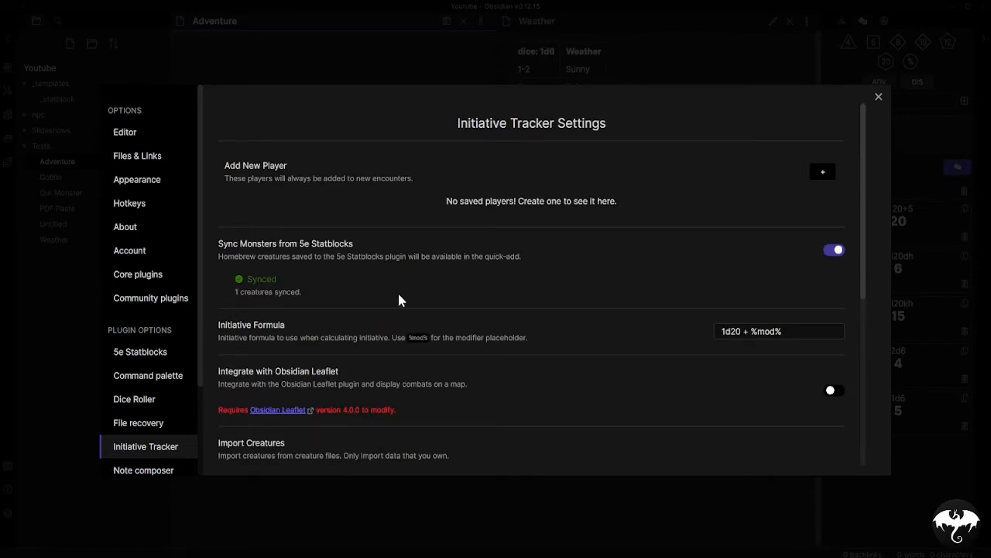
scroll(399, 300, "down", 1)
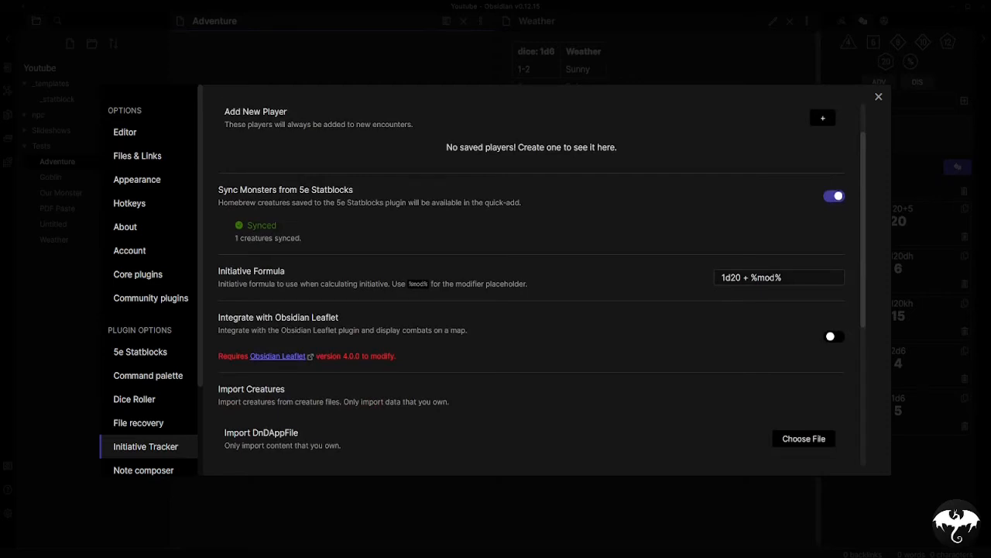
scroll(679, 283, "down", 2)
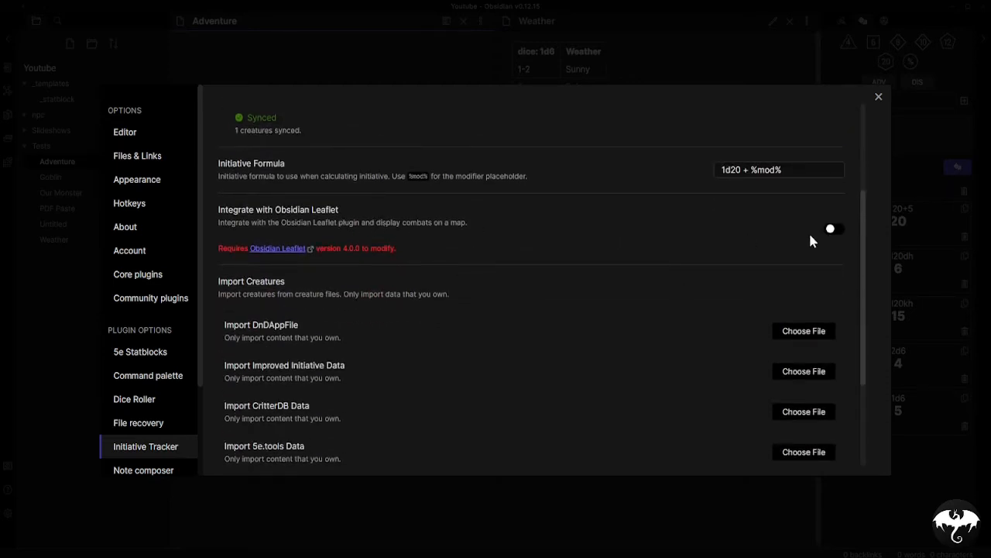
scroll(333, 218, "down", 2)
scroll(319, 318, "down", 1)
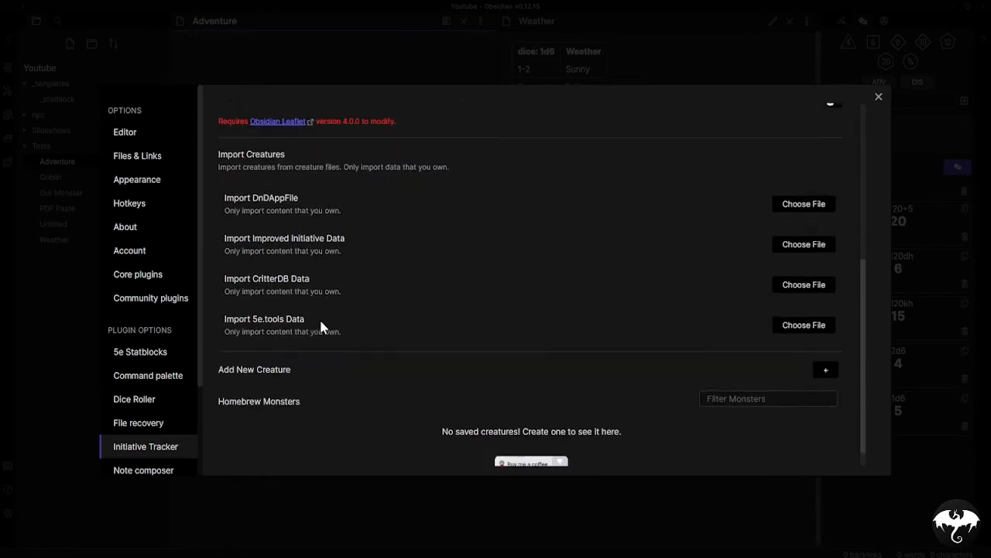
scroll(320, 325, "down", 1)
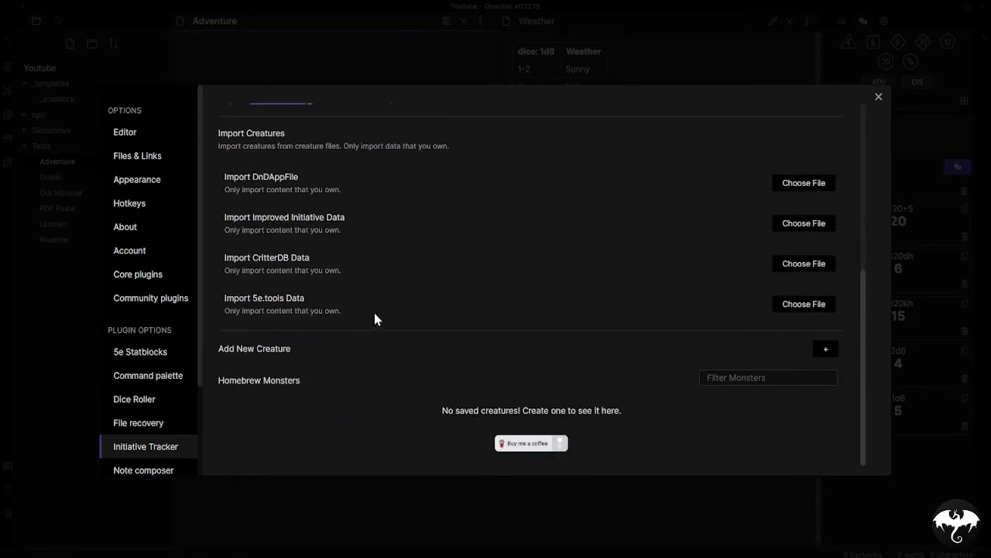
left_click(878, 96)
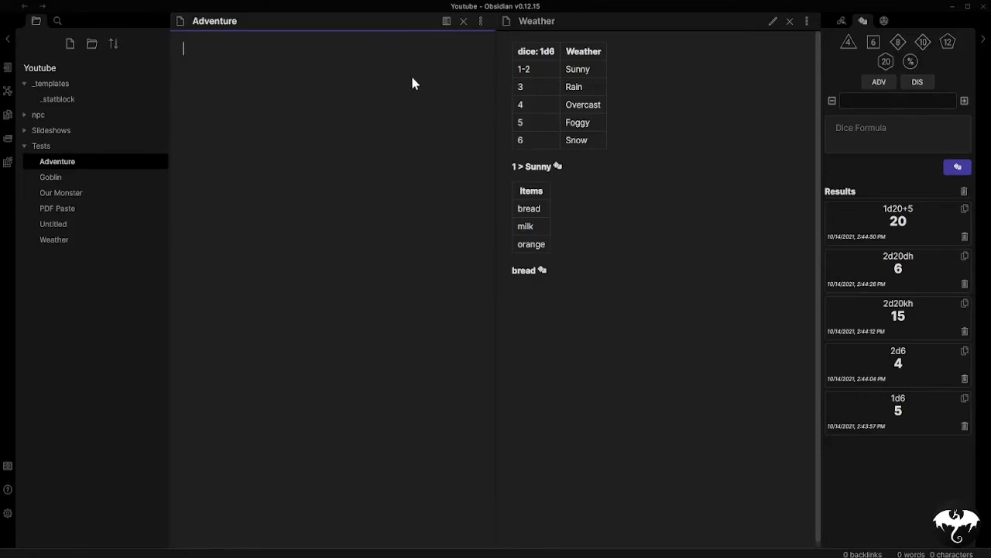
Replace the Weather preview with a vertically split copy of the Adventure note in preview mode.
left_click(807, 24)
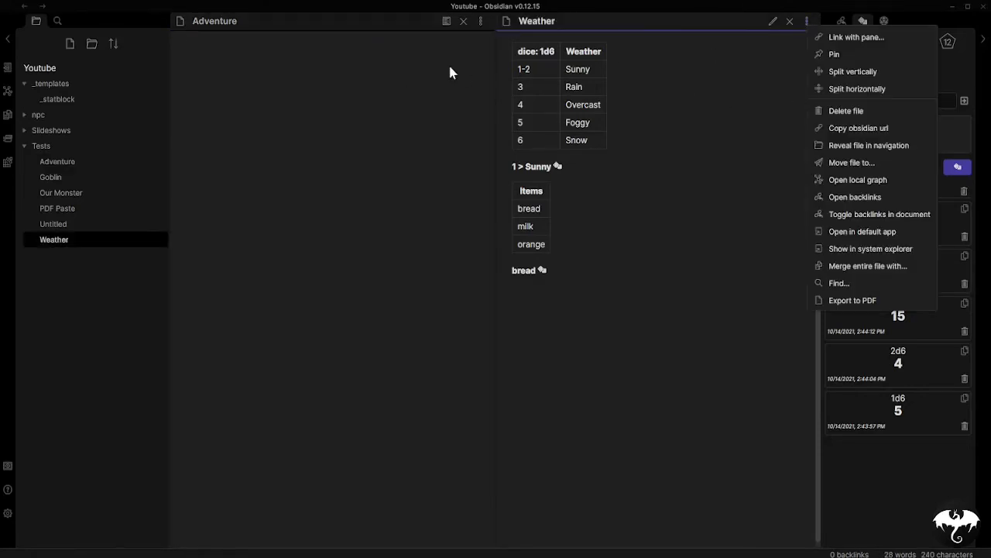
left_click(481, 23)
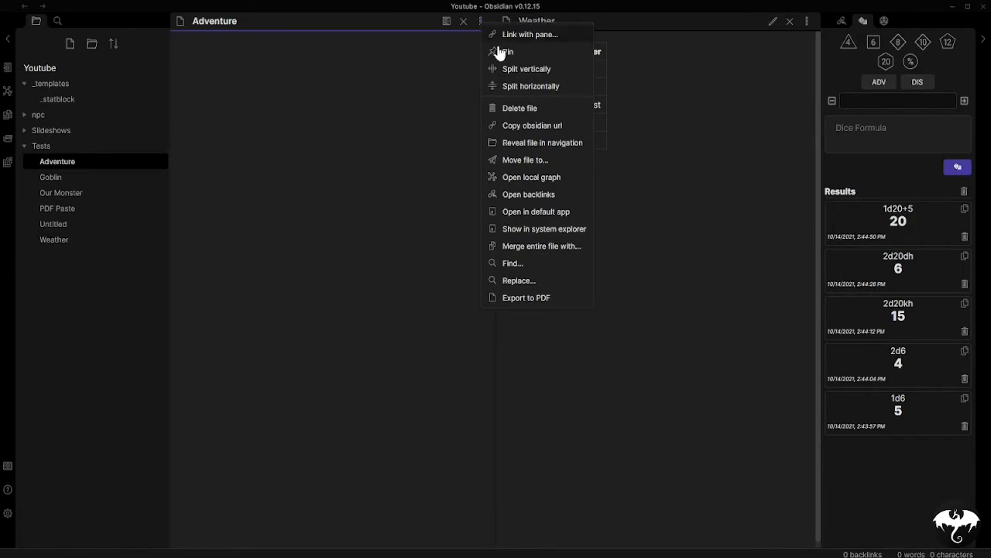
left_click(512, 69)
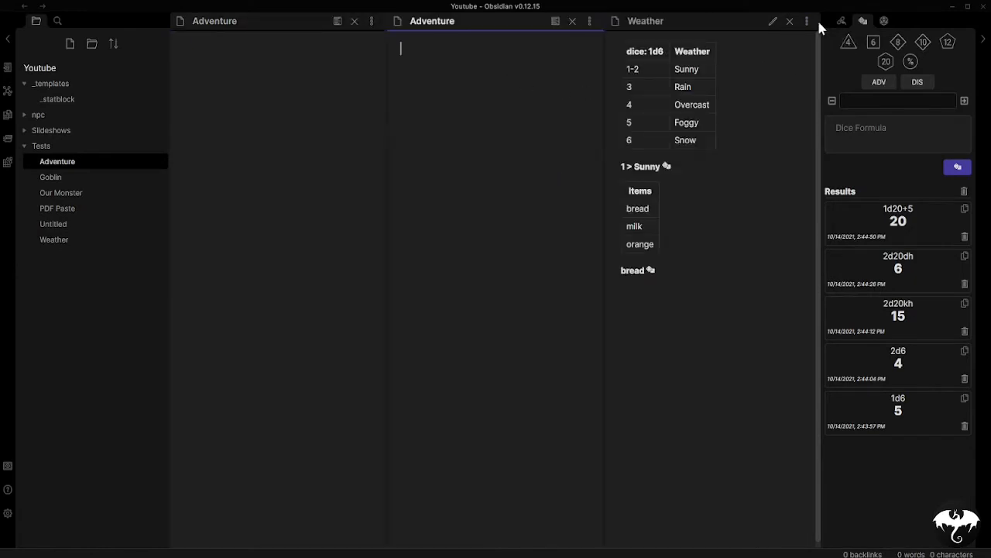
left_click(790, 22)
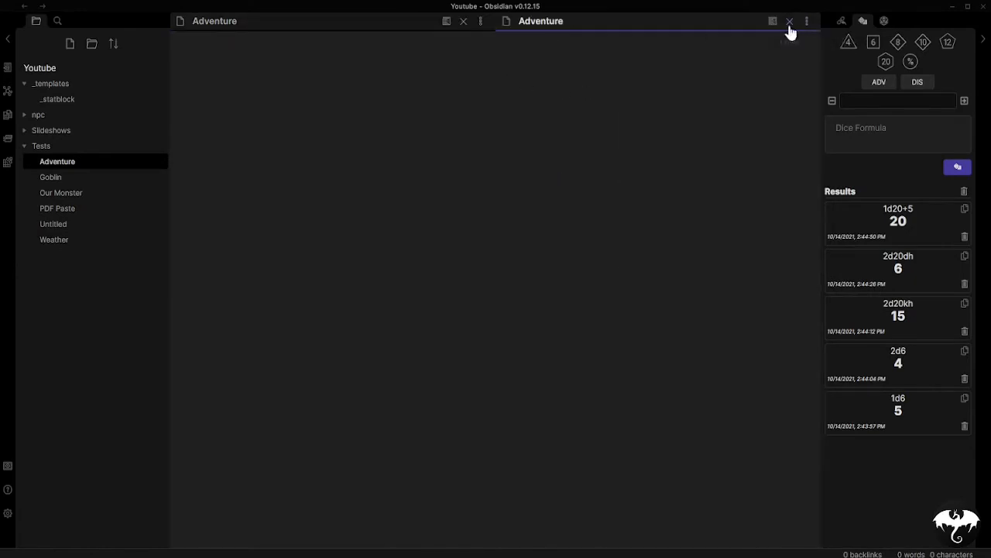
left_click(771, 22)
left_click(356, 102)
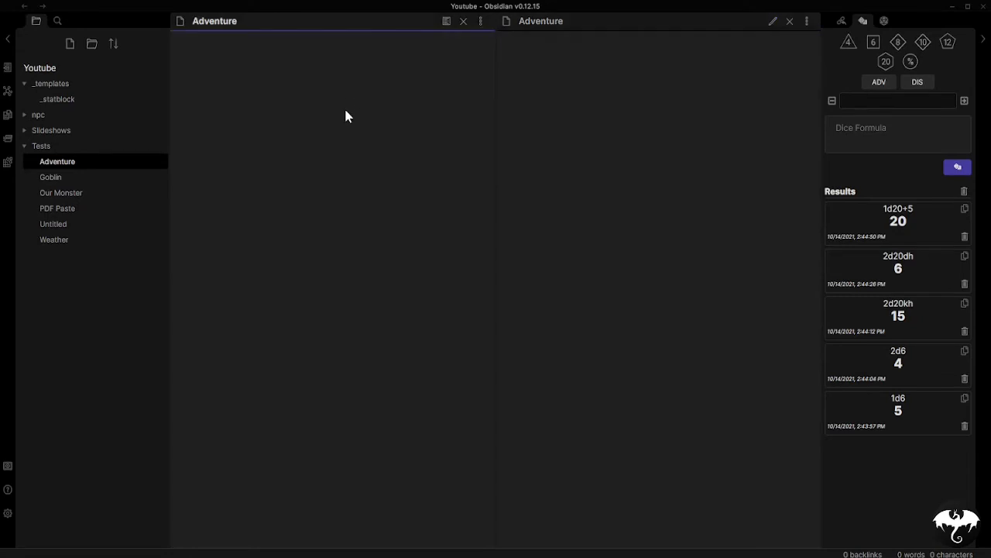
Start an encounter code block in the Adventure note with the name Fight and an empty creatures field.
type("```encounter")
key("Return")
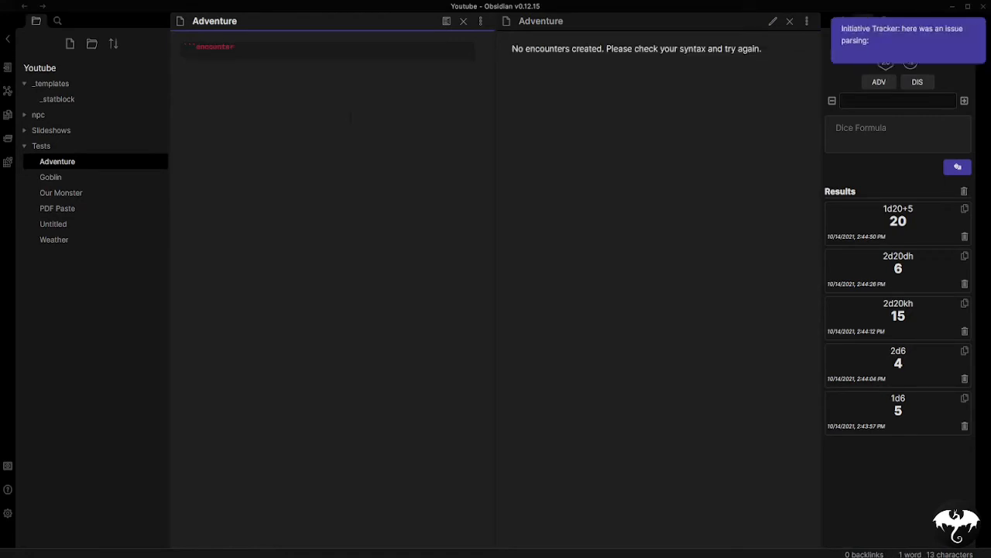
type("nam")
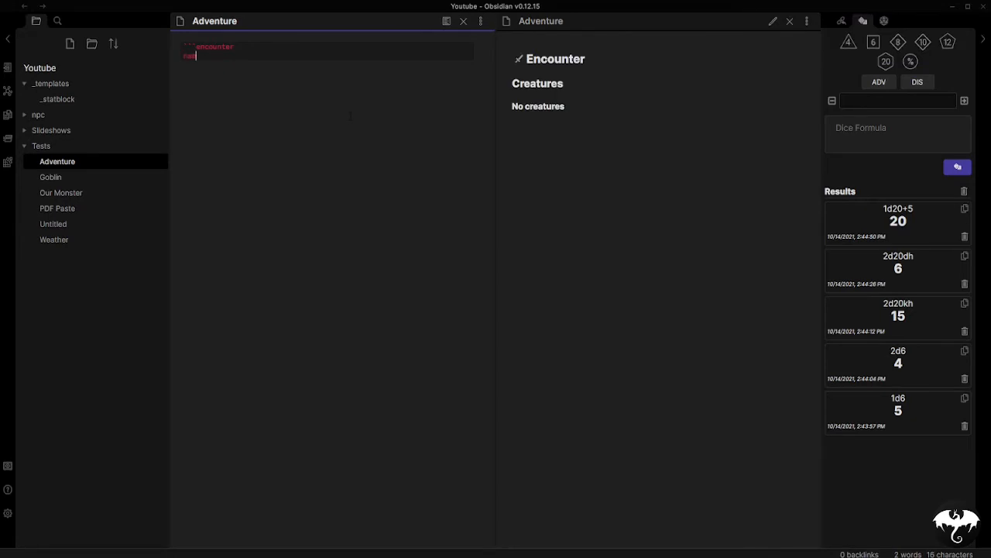
type("e: Fight")
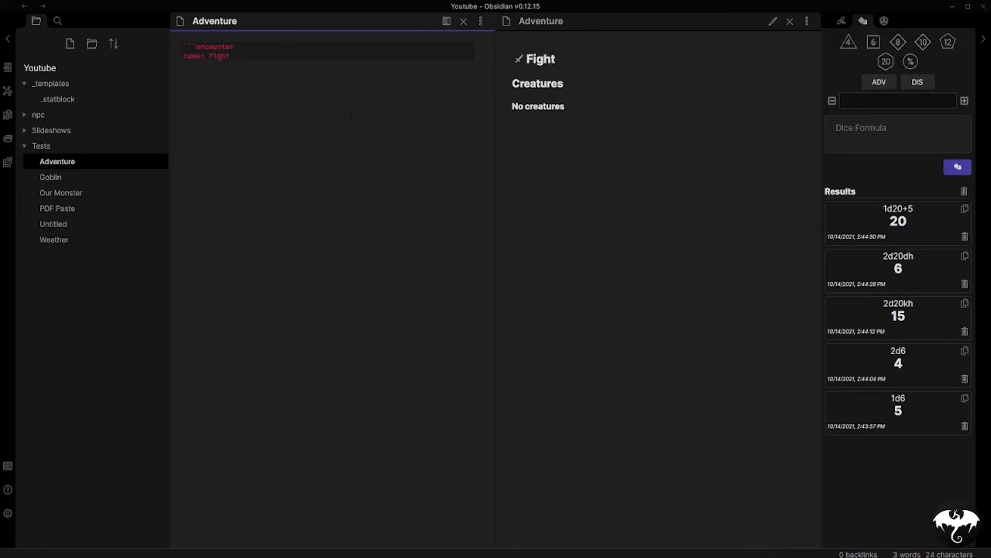
key("Return")
type("creatures")
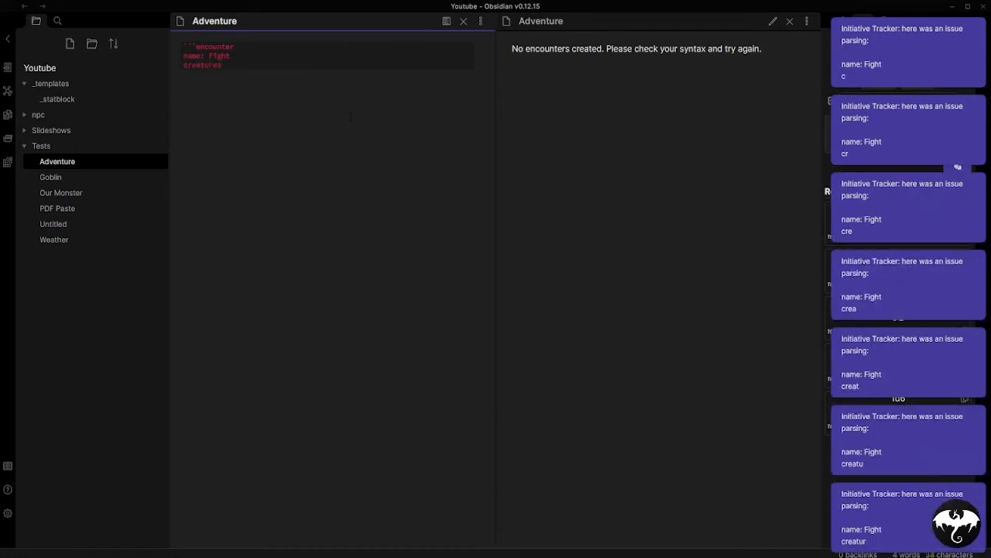
type(":")
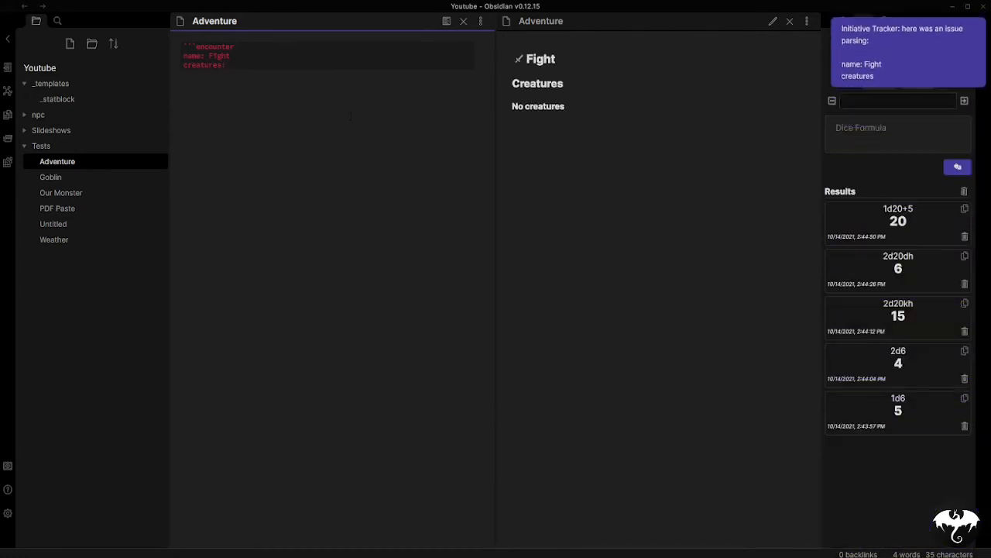
key("Return")
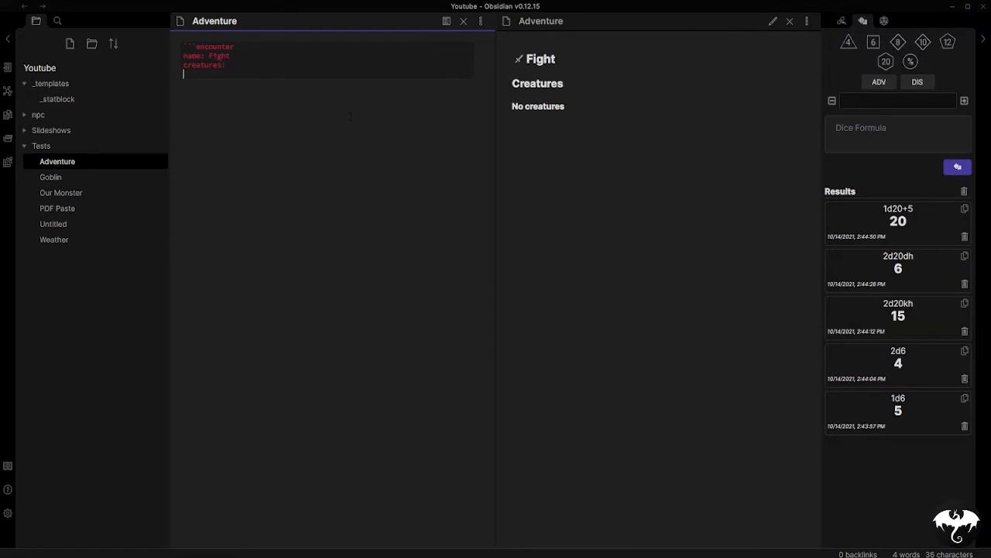
Add the creature entry "- 3: Goblin" to the Fight encounter and close its code block.
type("- 3 G")
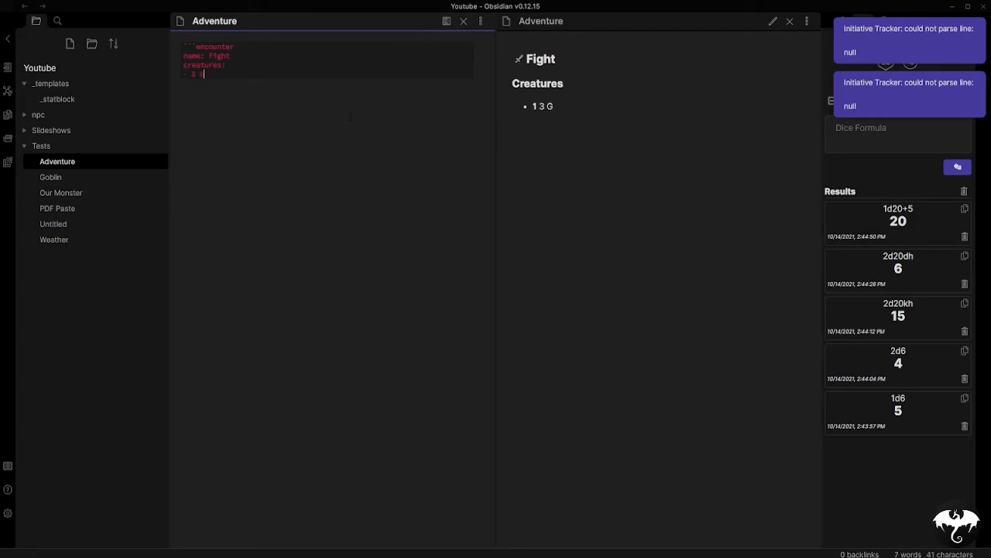
type("oblin")
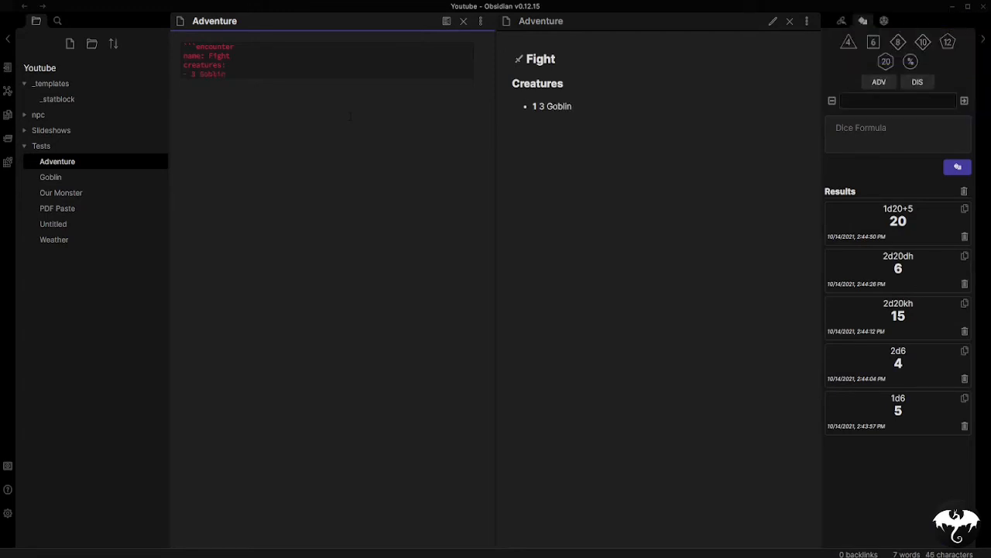
key("Return")
type("```")
key("Up")
type(":")
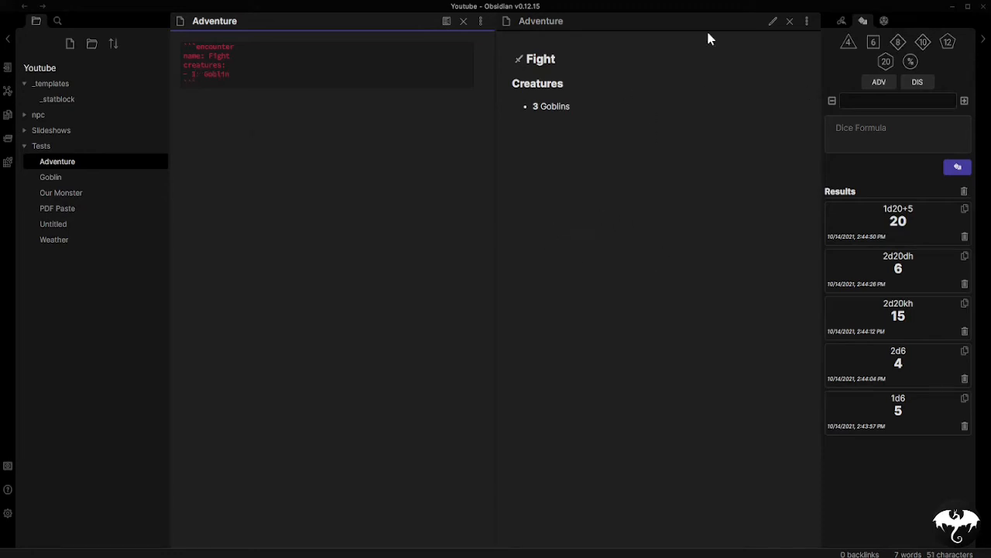
Duplicate the whole Fight encounter code block below the original, separated by an empty line.
left_click(260, 96)
left_click_drag(260, 96, 167, 46)
key("ctrl+c")
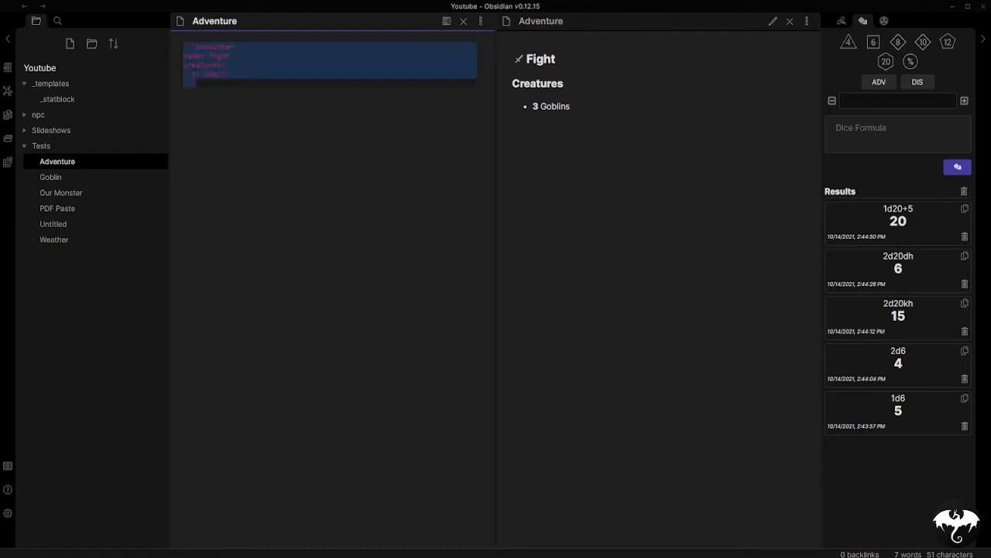
left_click(236, 83)
key("Return")
key("Return")
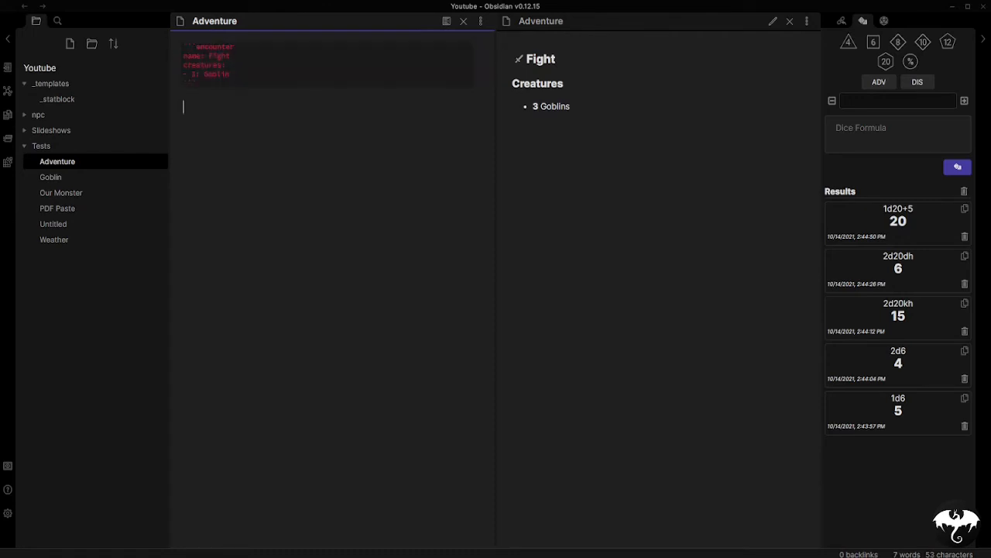
key("ctrl+v")
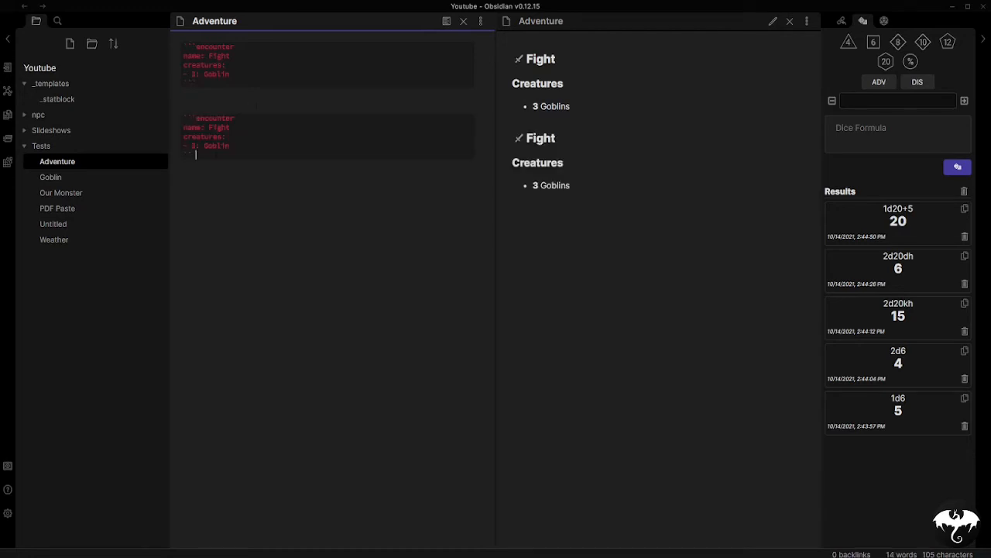
Change the creature entry in the duplicated encounter block to 2 Orcs.
double_click(193, 146)
type("2")
left_click_drag(230, 146, 204, 146)
type("Orcs")
Show the Initiative Tracker view and load the goblin encounter into it from the note preview.
left_click(884, 21)
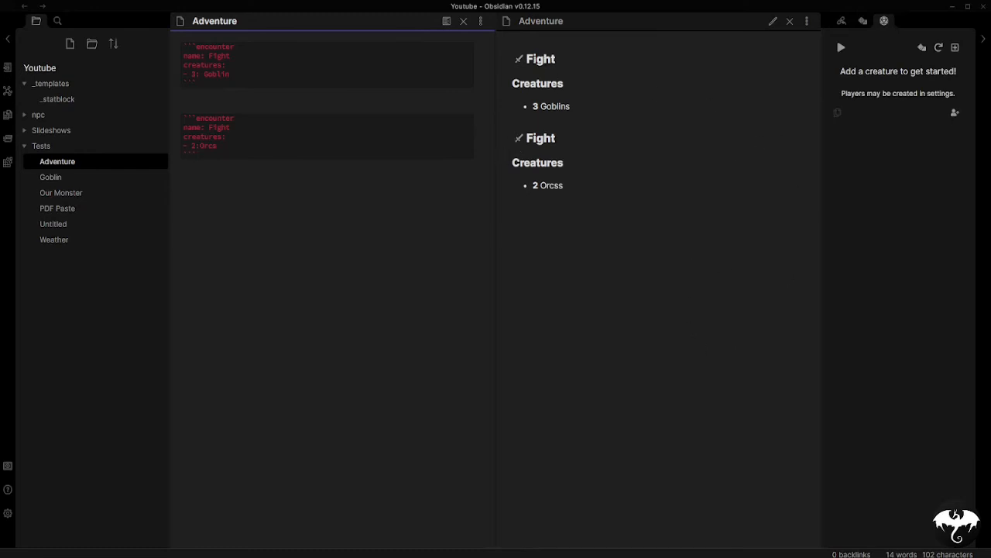
left_click(519, 60)
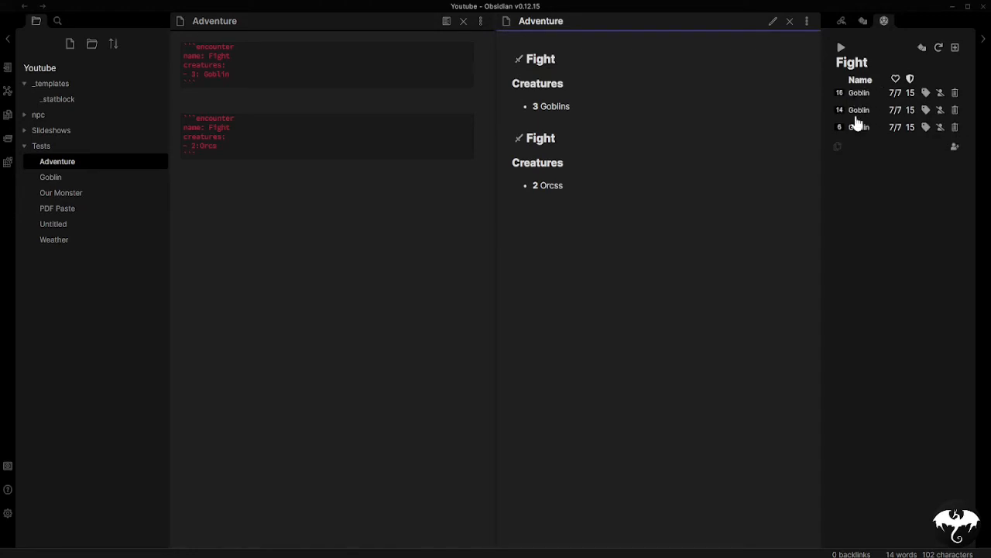
mouse_move(841, 115)
mouse_move(841, 97)
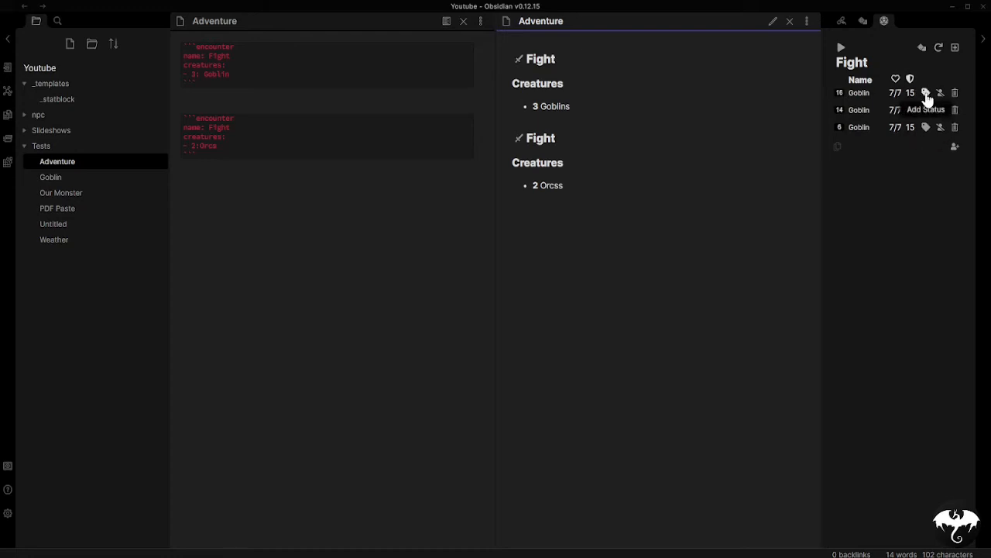
Apply the Charmed status to the first goblin in the tracker, and briefly disable and re-enable that goblin.
left_click(927, 93)
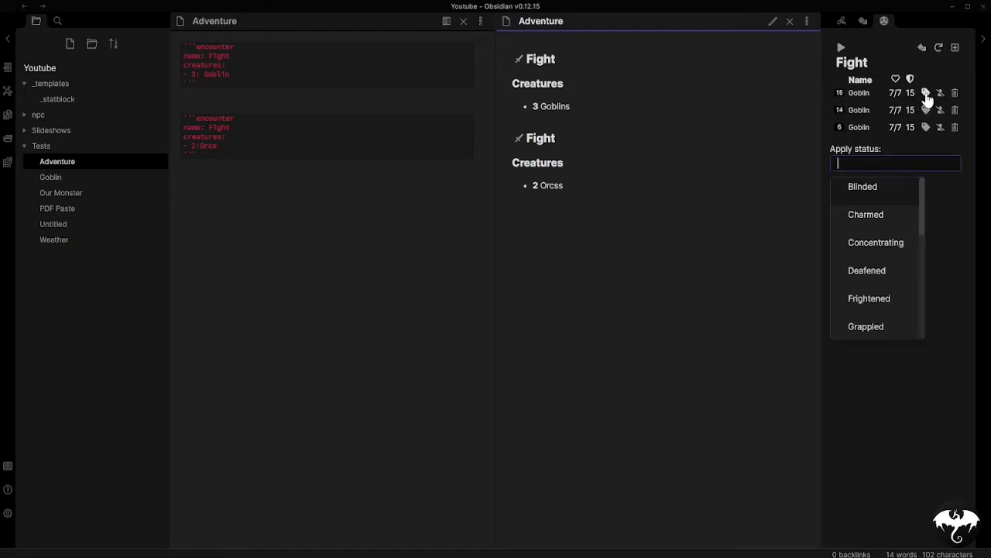
left_click(865, 216)
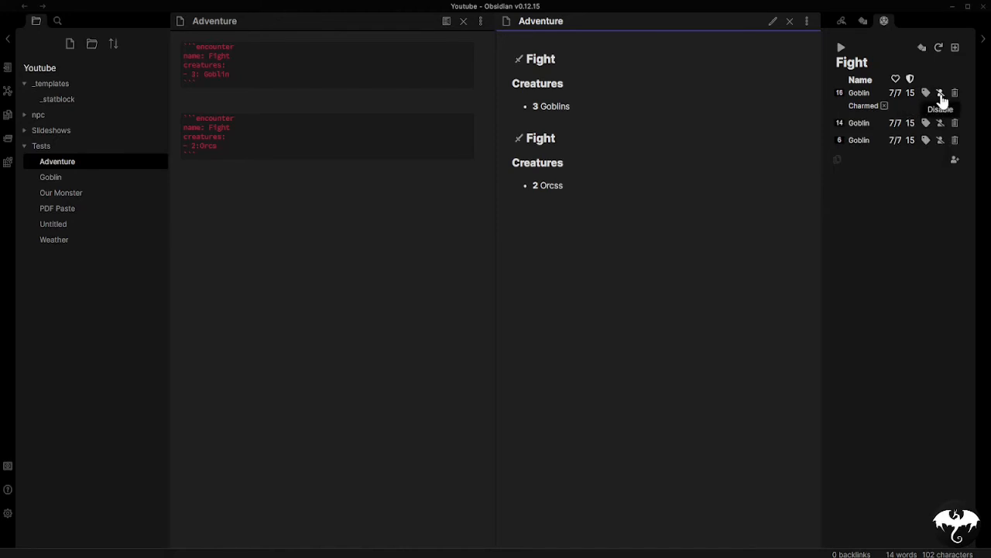
left_click(941, 95)
left_click(940, 94)
Deal 3 damage to the first goblin and heal the same goblin by 3 hit points.
left_click(894, 94)
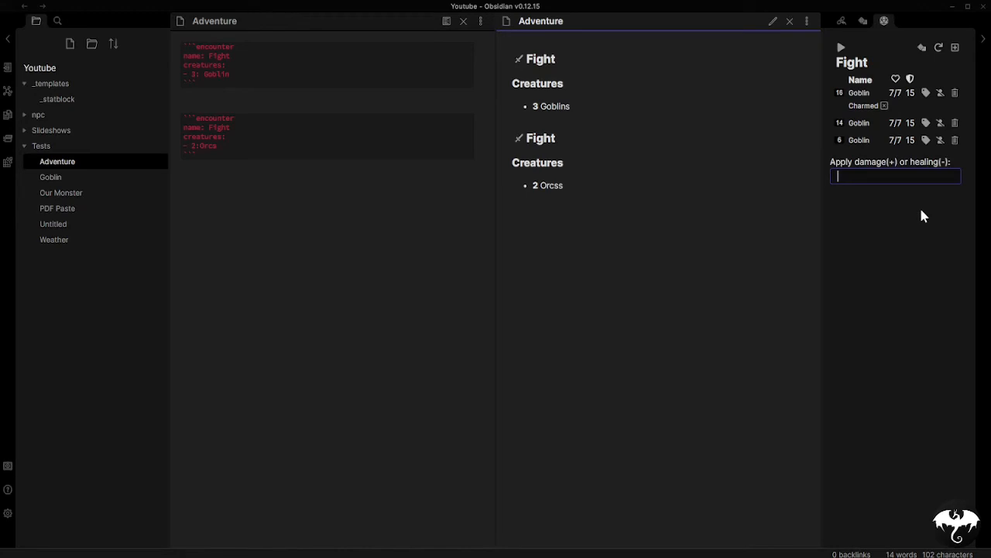
type("3")
key("Return")
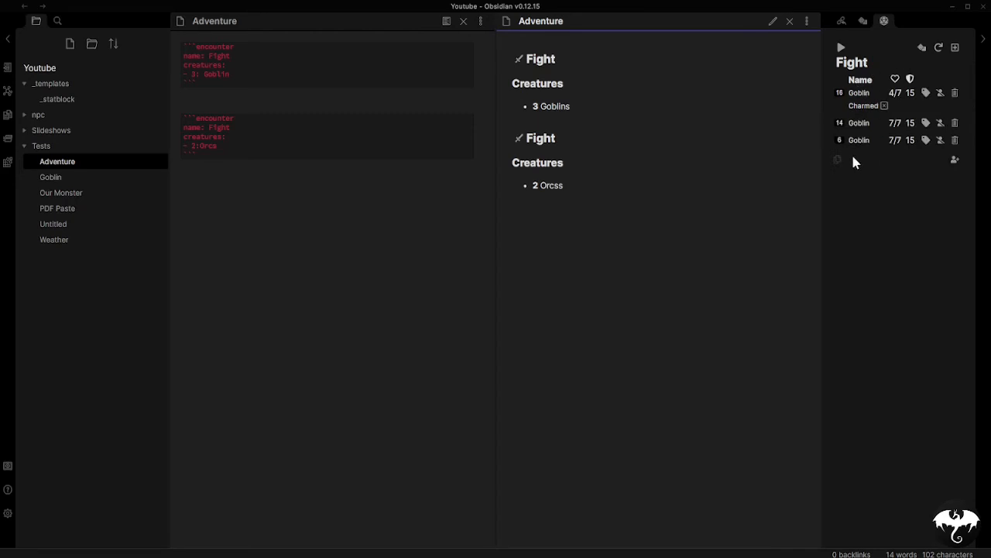
left_click(896, 93)
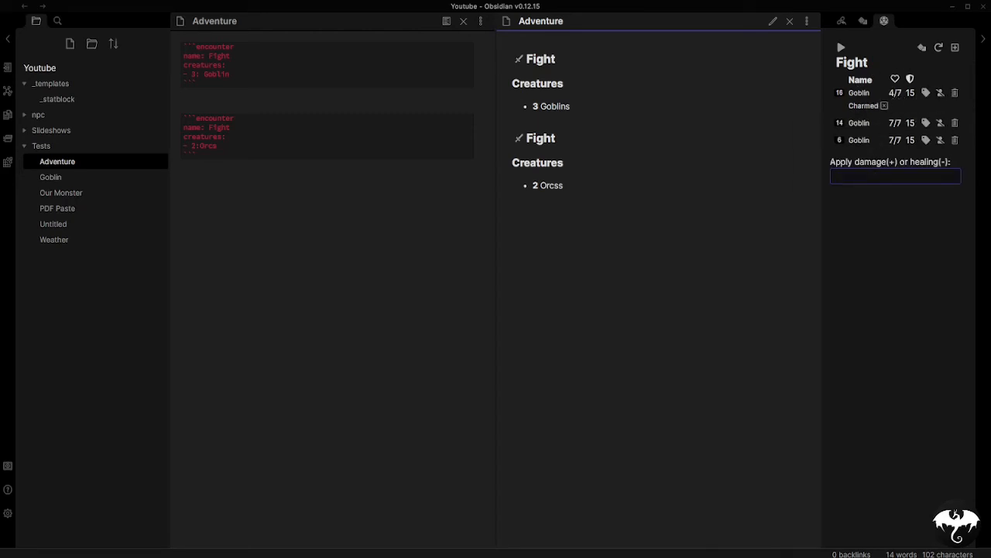
type("- 3")
key("Return")
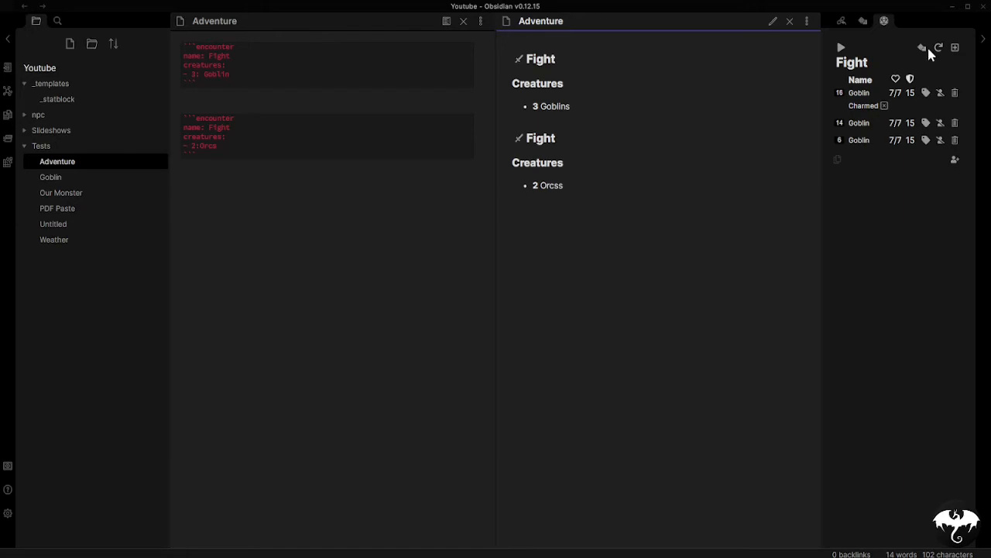
Start the goblin encounter, advance it by six turns, and reroll the creatures' initiatives.
left_click(841, 48)
left_click(873, 48)
left_click(875, 49)
left_click(874, 49)
left_click(874, 48)
left_click(875, 49)
left_click(875, 49)
left_click(921, 50)
Add the homebrew creature Giant Pidgeon to the running encounter with its suggested stats.
left_click(953, 161)
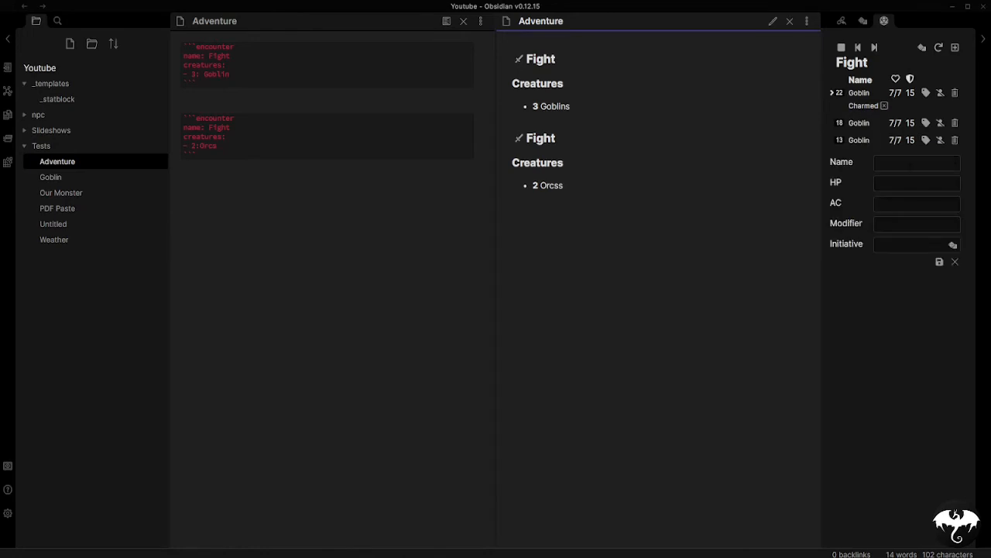
left_click(910, 163)
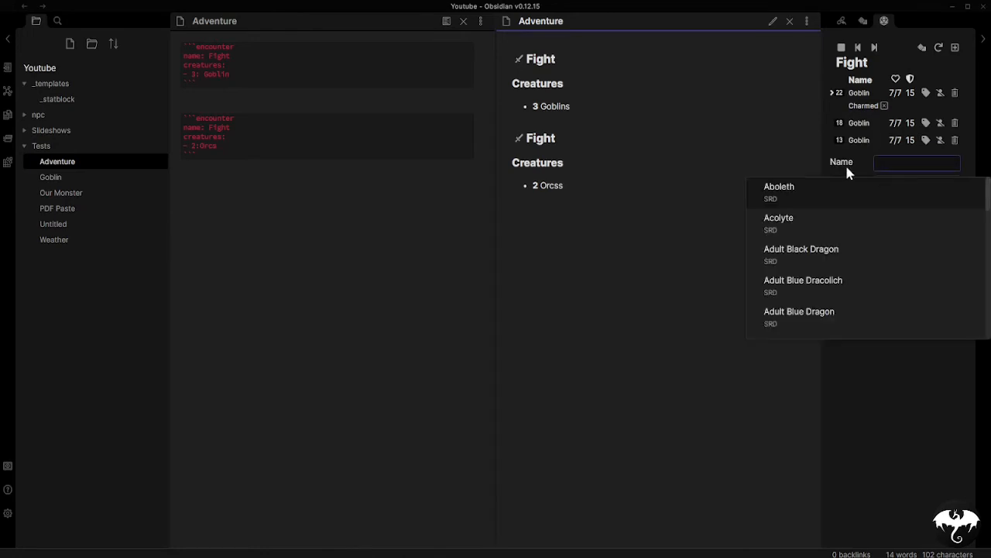
type("Pid")
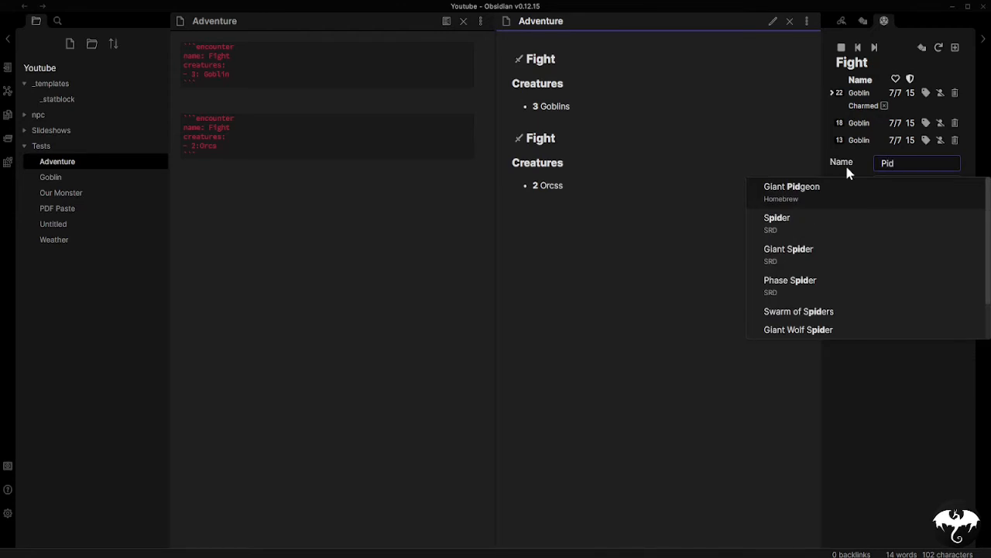
left_click(813, 190)
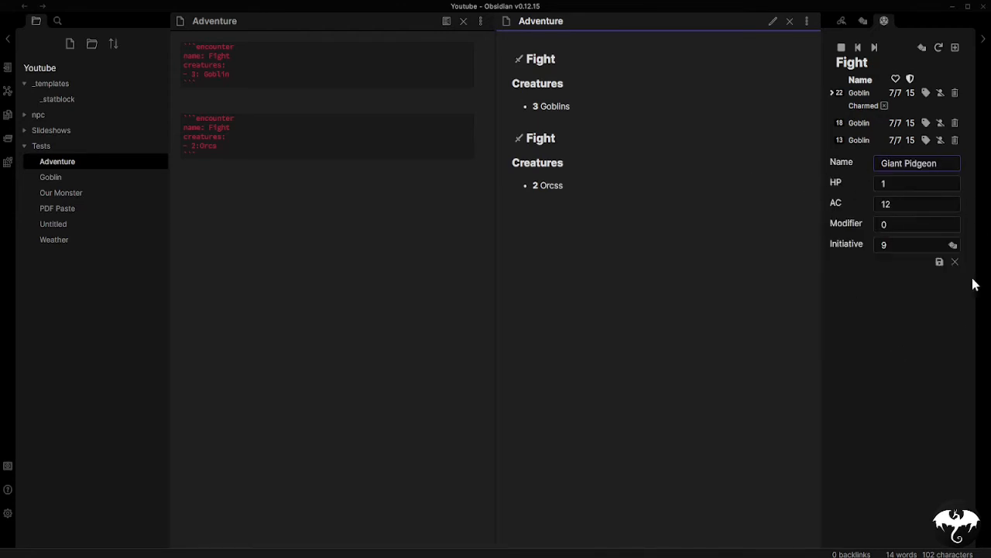
left_click(940, 263)
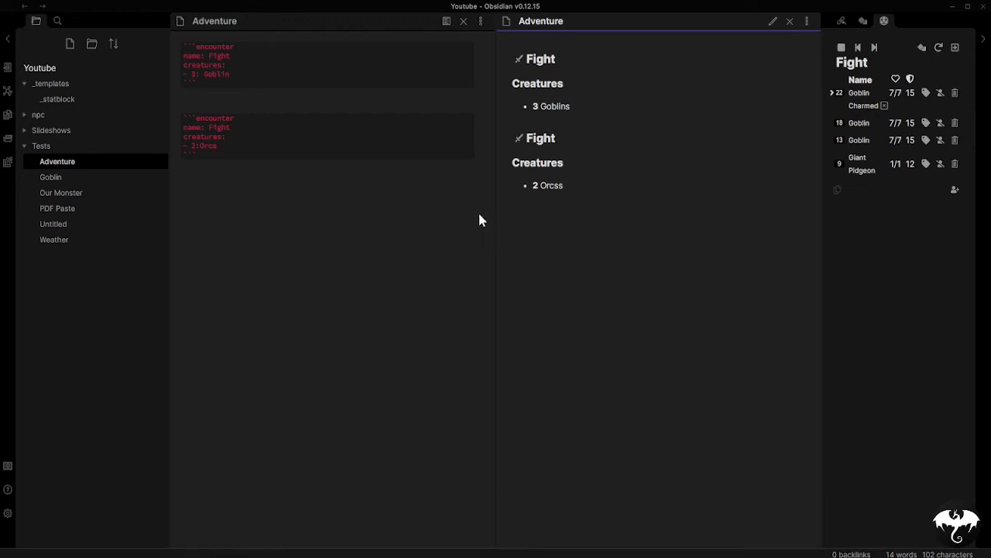
Add a players list with two player names to the Orcs encounter block and load that encounter into the tracker.
left_click(231, 145)
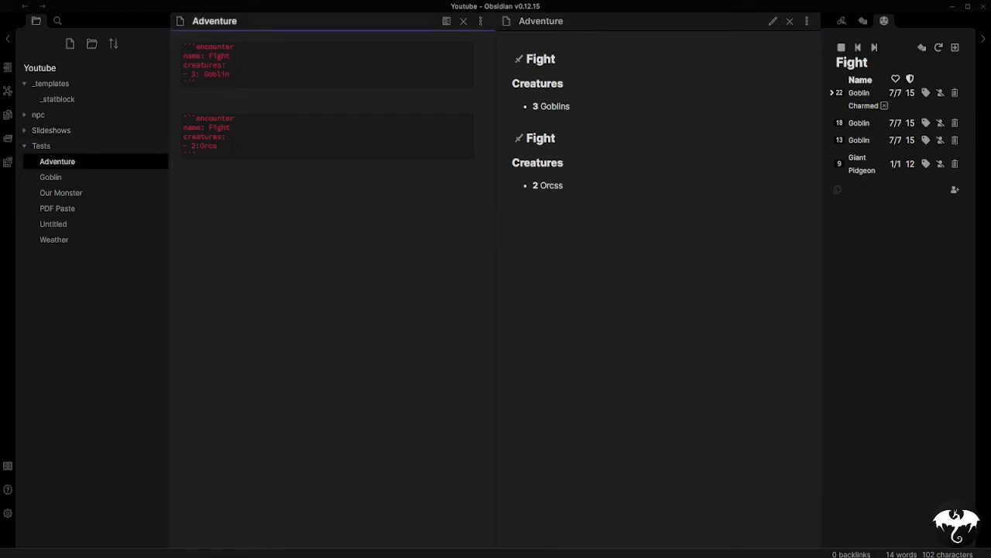
key("Return")
type("players")
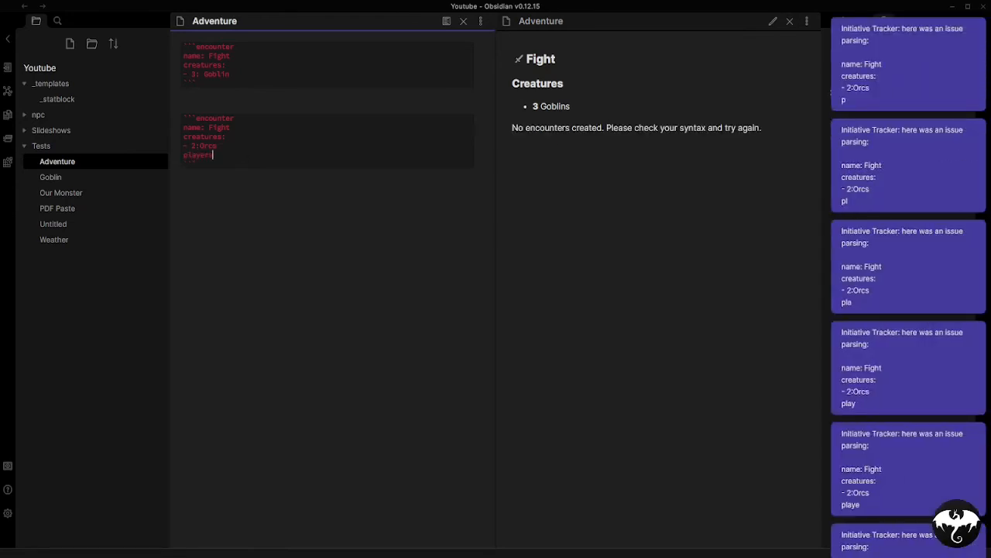
type(": ")
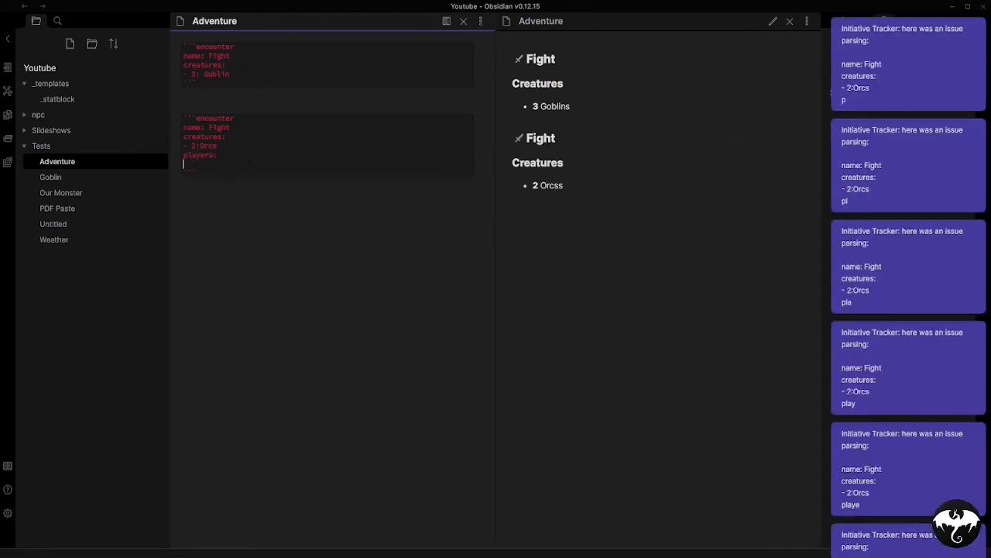
type("- Brian")
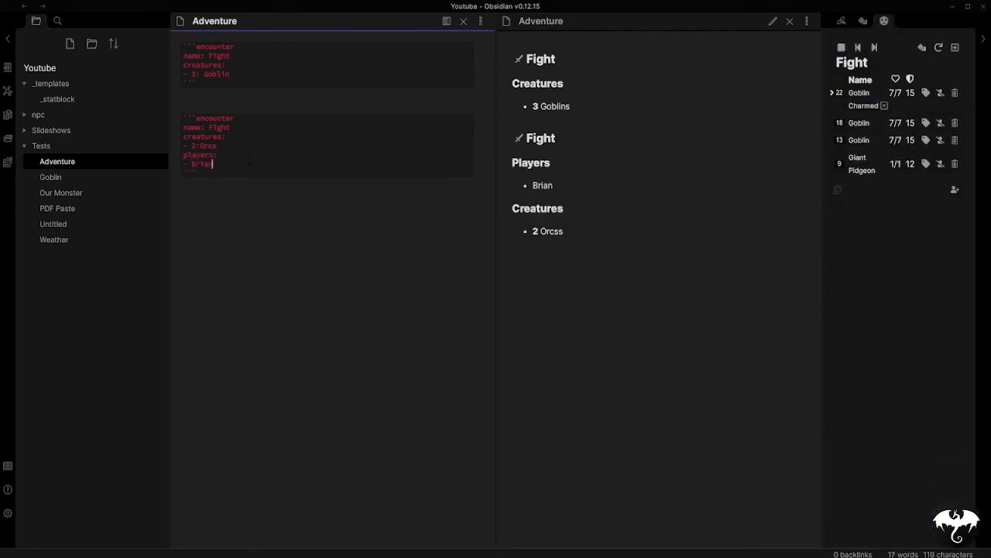
key("Return")
type("-")
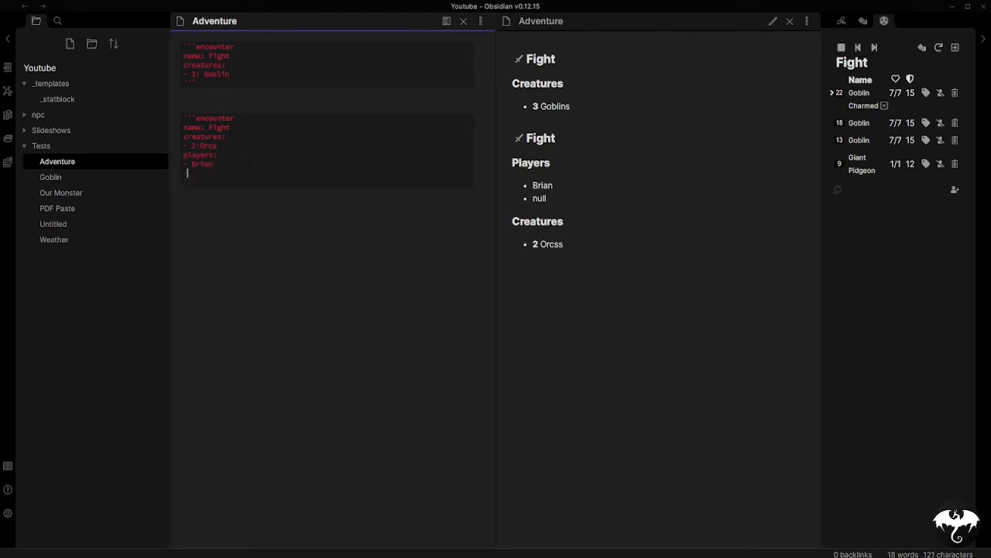
type(" Anna")
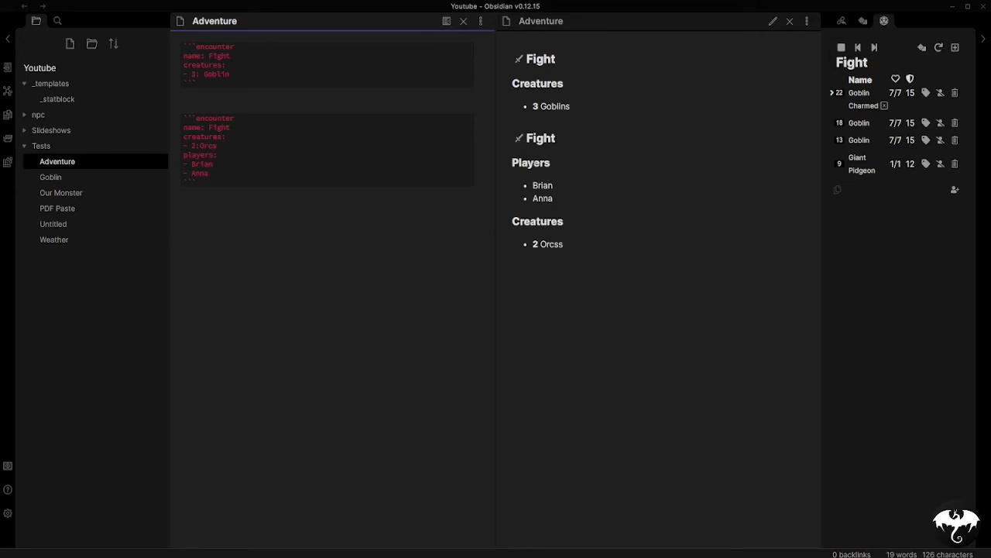
left_click(520, 138)
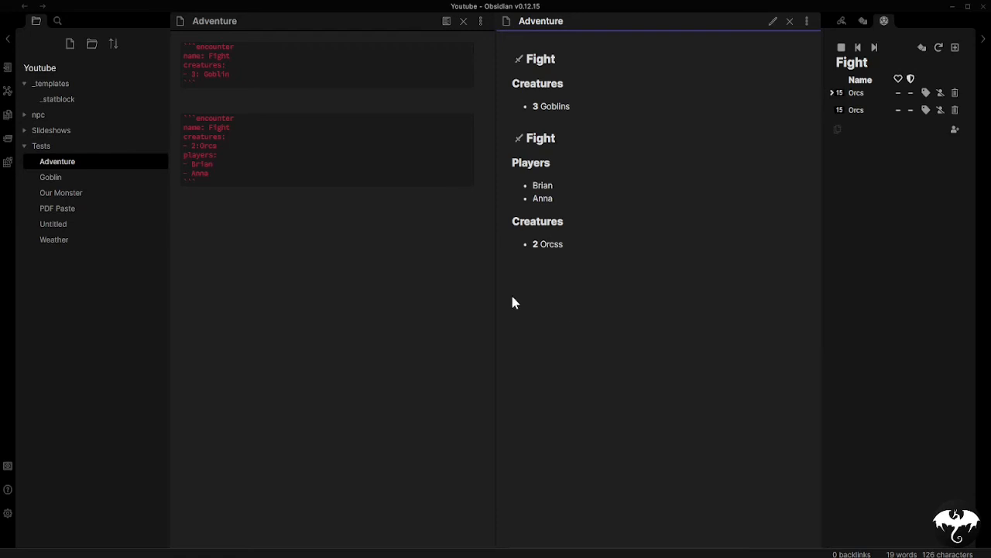
Start a new player in the Initiative Tracker settings and enter the player's name, leaving the note link empty.
left_click(8, 513)
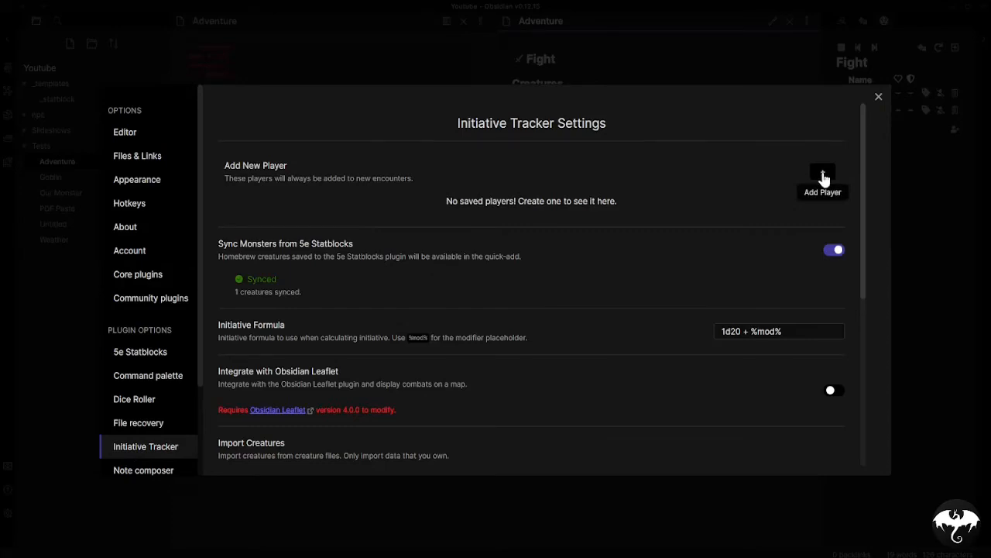
left_click(823, 176)
left_click(560, 208)
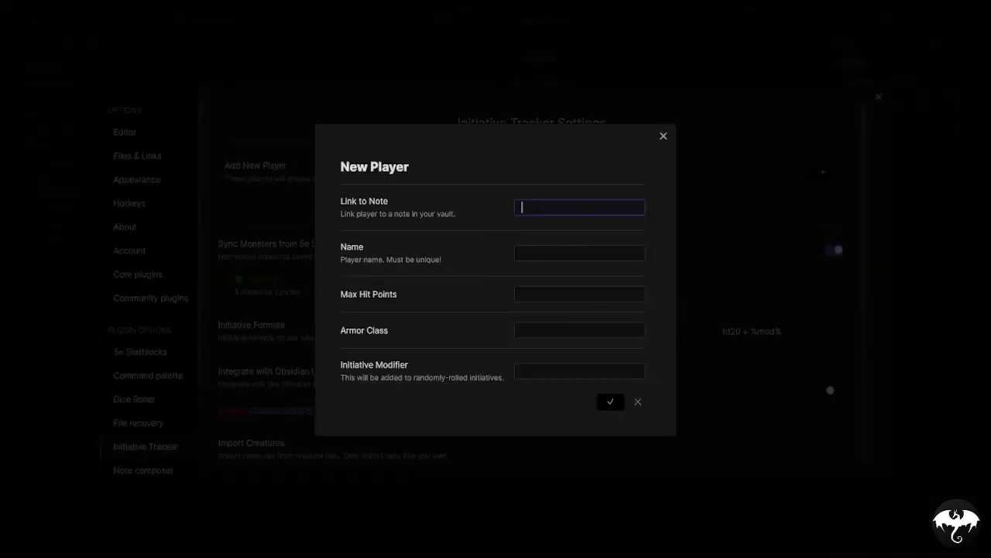
key("Tab")
type("Ann")
key("BackSpace")
key("BackSpace")
key("BackSpace")
type("CArol")
key("BackSpace")
key("BackSpace")
key("BackSpace")
key("BackSpace")
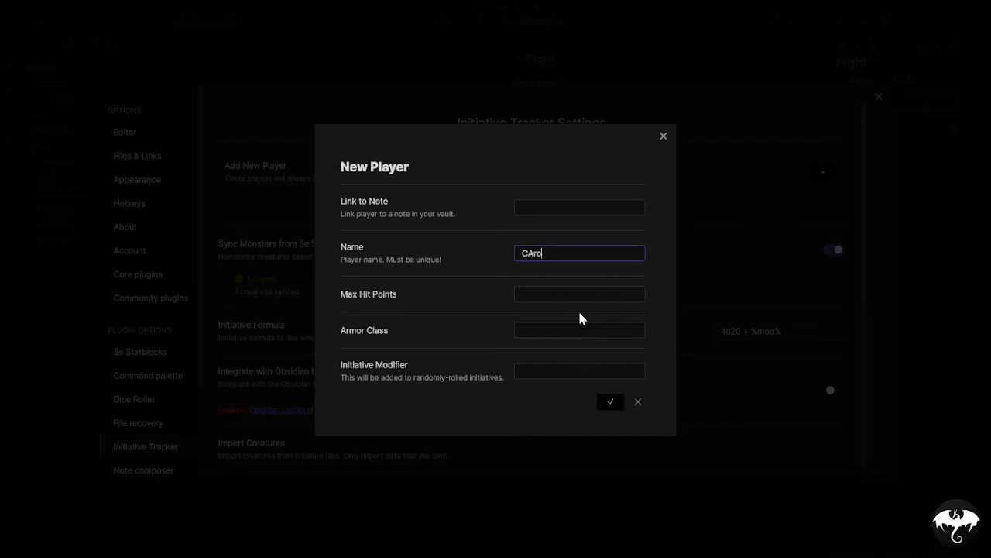
type("arol")
Give the new player 12 max hit points, armor class 14 and initiative modifier +1, and save the player.
left_click(523, 293)
type("12")
key("Tab")
type("14")
key("Tab")
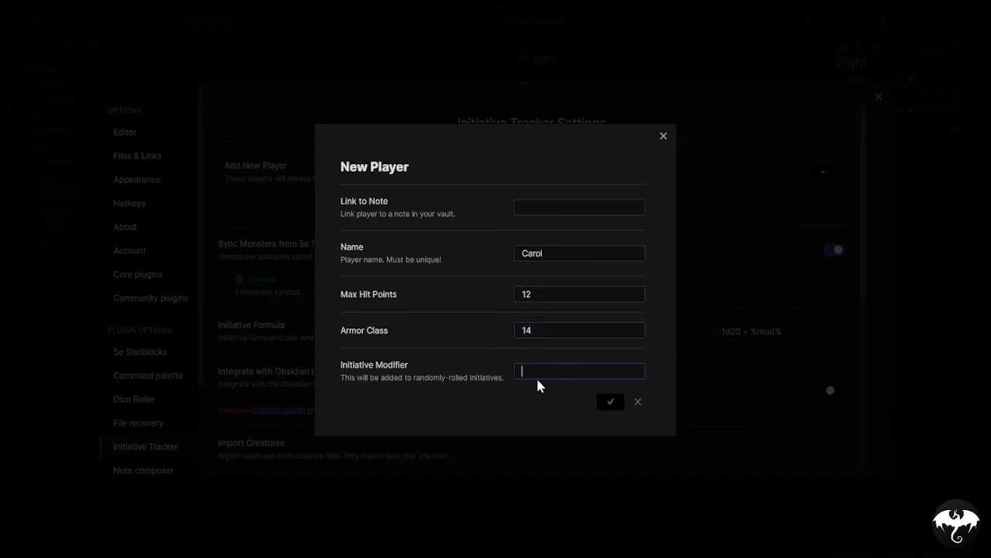
type("+1")
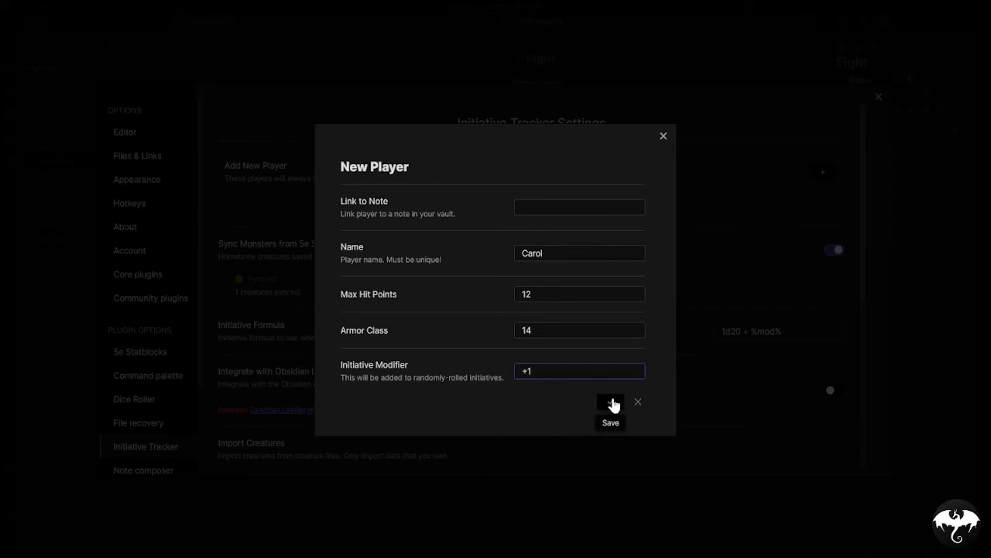
left_click(612, 402)
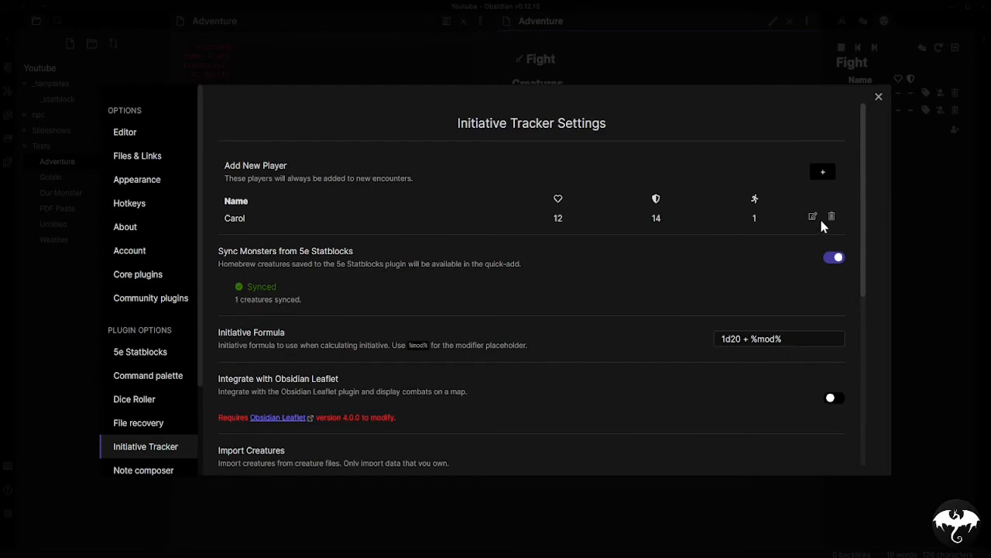
Add a second player in the Initiative Tracker settings with a name, 12 max hit points, armor class 18 and initiative modifier -1.
left_click(823, 172)
left_click(557, 252)
type("Alan")
key("Tab")
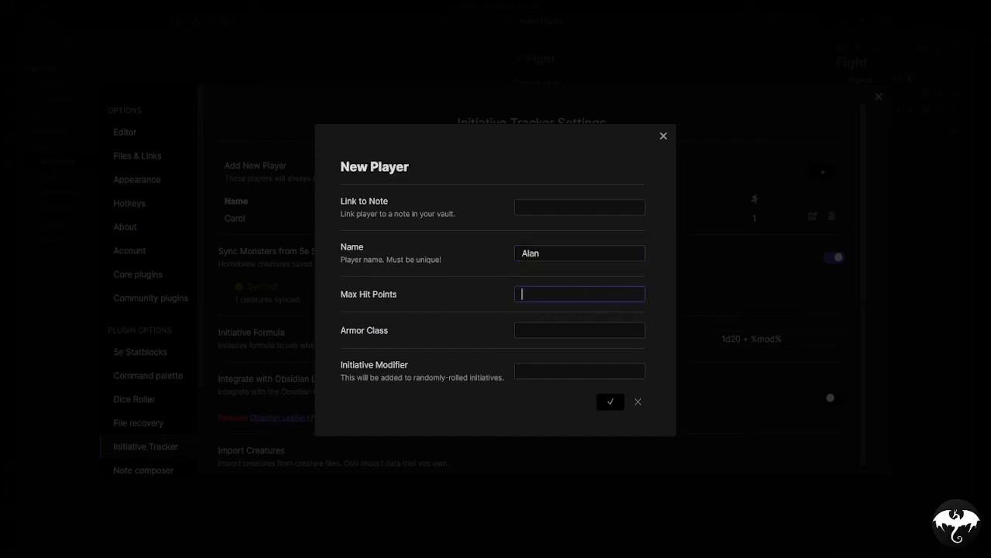
type("12")
key("Tab")
type("18")
key("Tab")
type("-1")
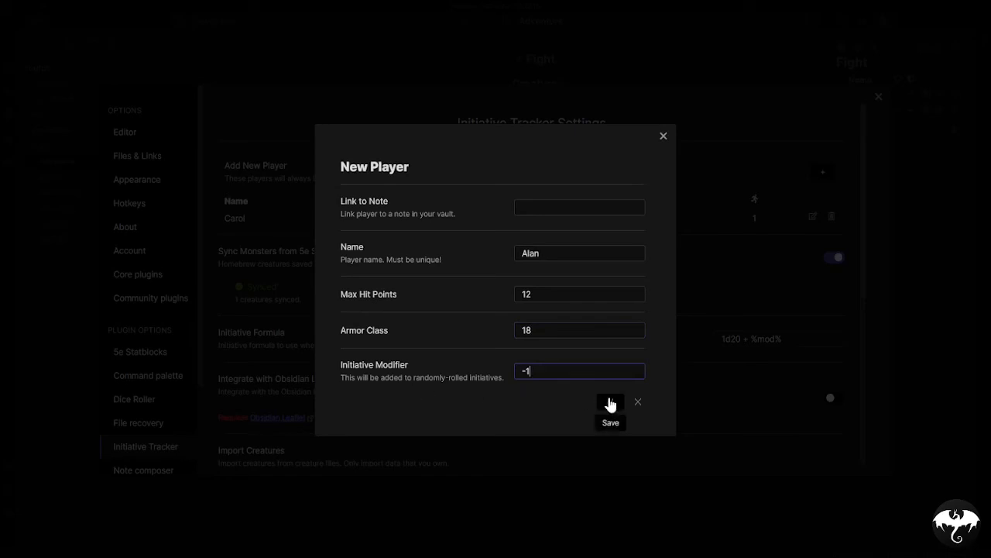
left_click(610, 401)
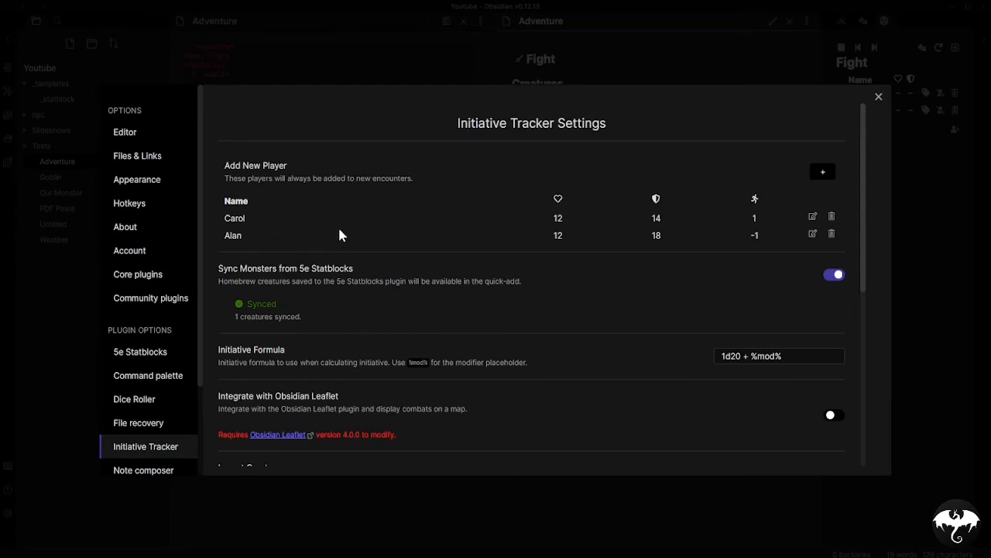
Review the remaining Initiative Tracker settings, close them, and begin the Goblin encounter from the Adventure note.
scroll(451, 287, "down", 5)
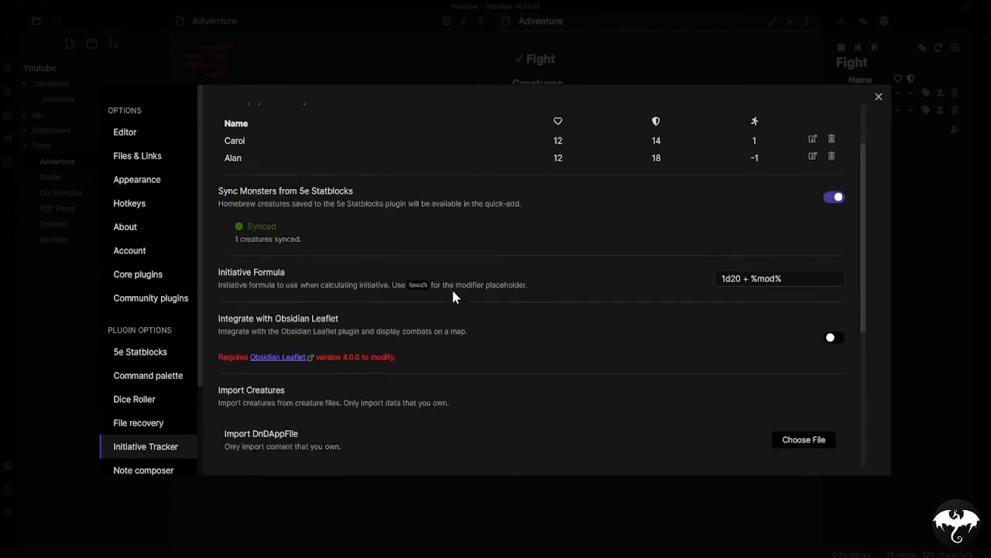
scroll(445, 291, "down", 1)
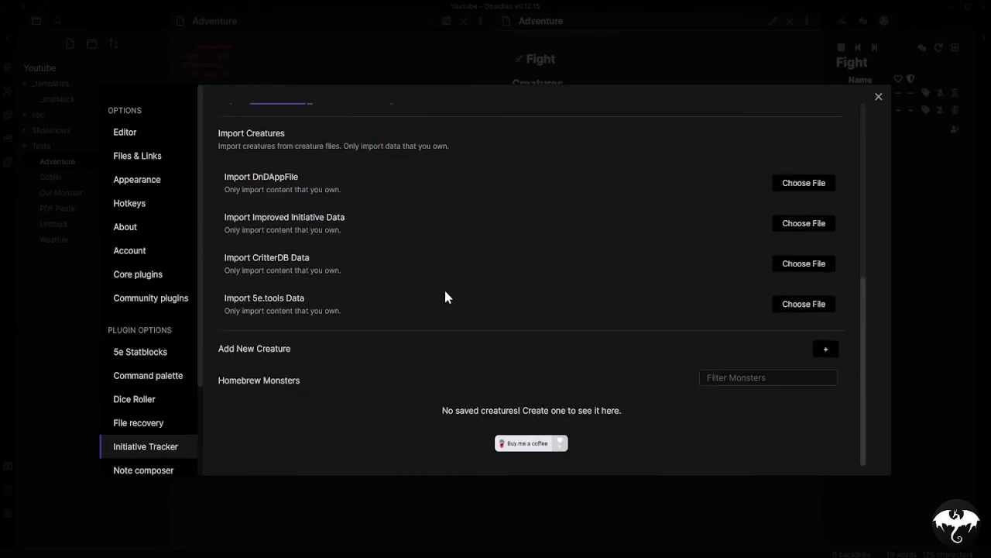
left_click(878, 97)
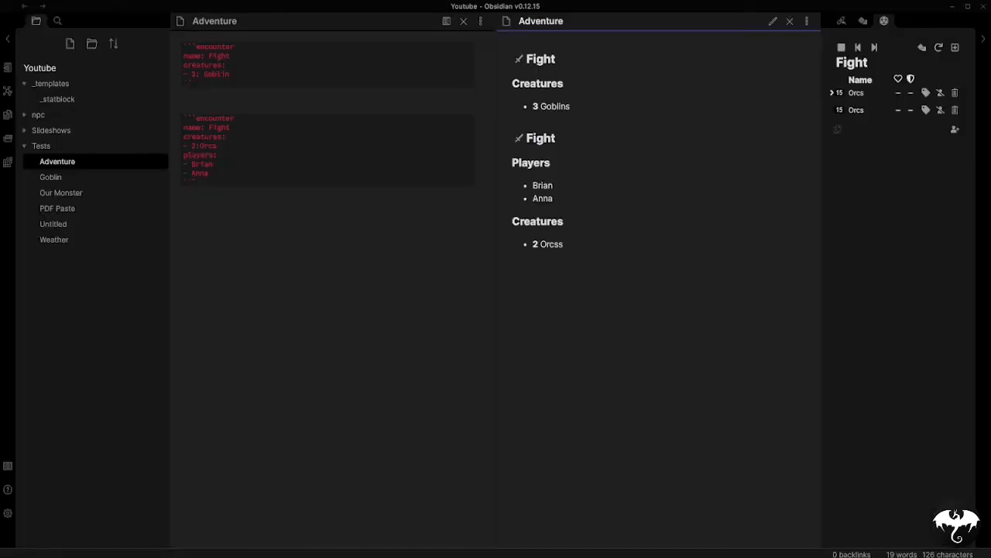
left_click(519, 65)
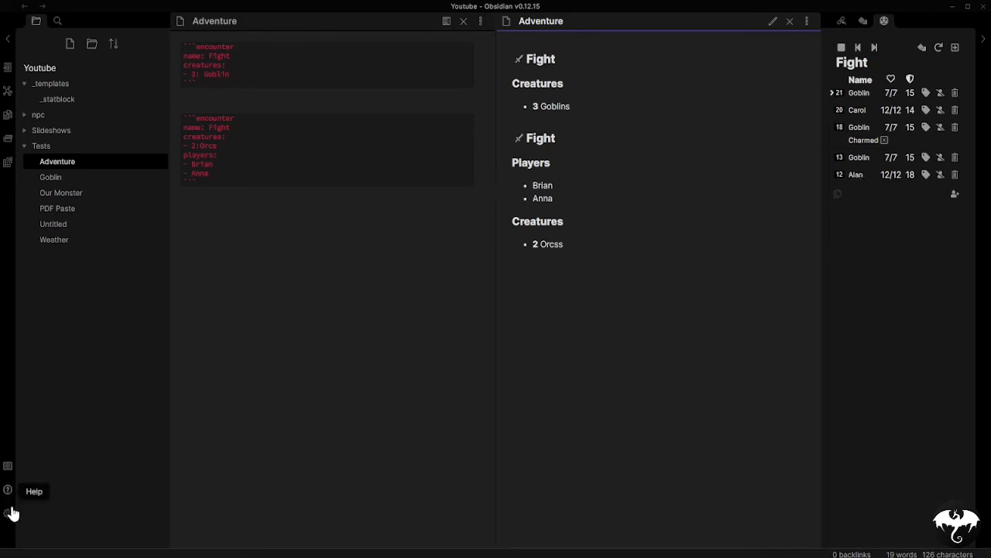
mouse_move(857, 145)
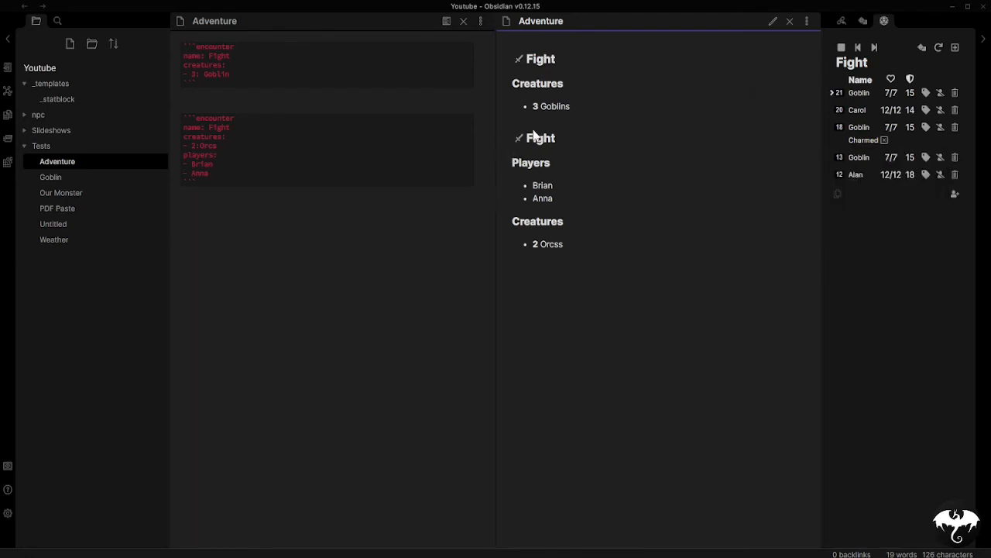
Delete the players list from the Orcs encounter block and begin that encounter.
left_click(197, 180)
left_click_drag(209, 173, 183, 155)
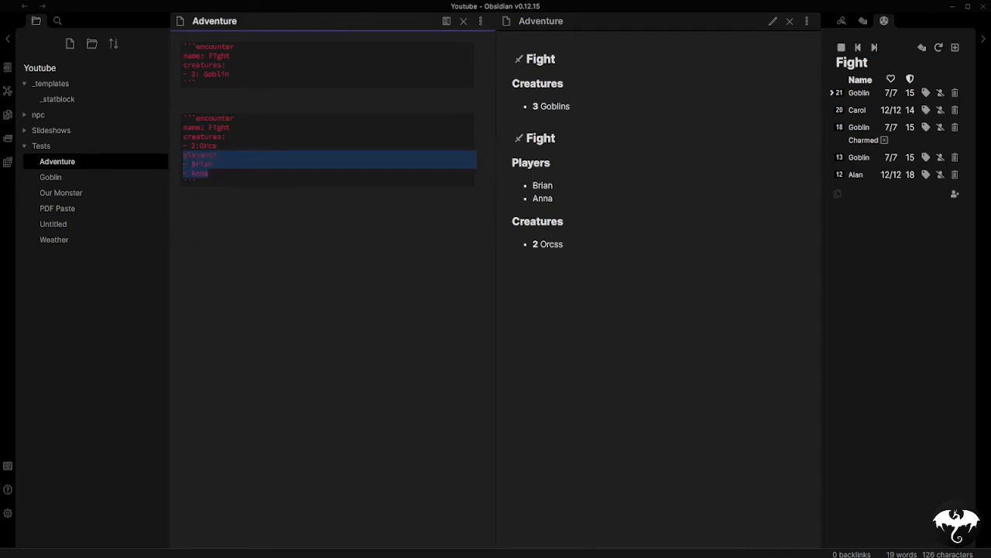
key("BackSpace")
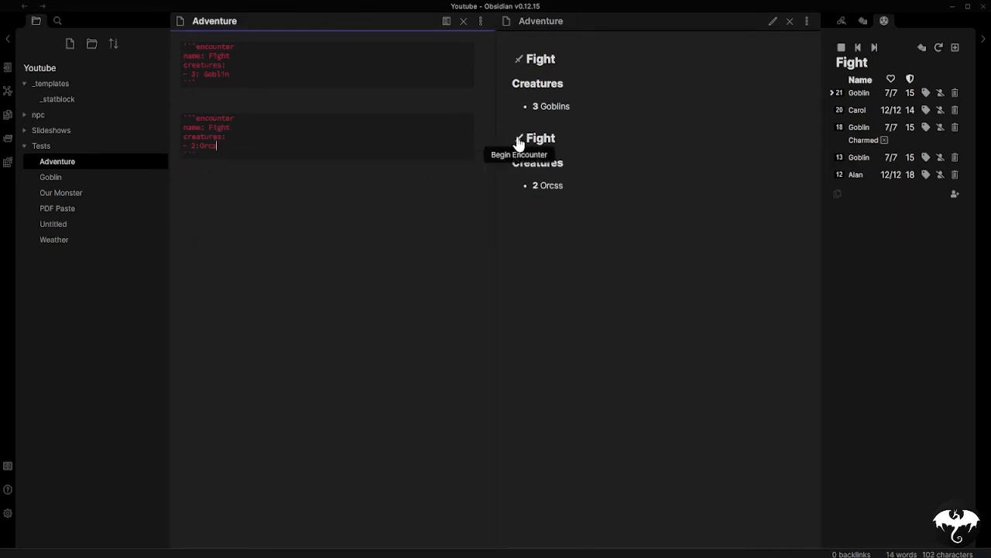
left_click(518, 142)
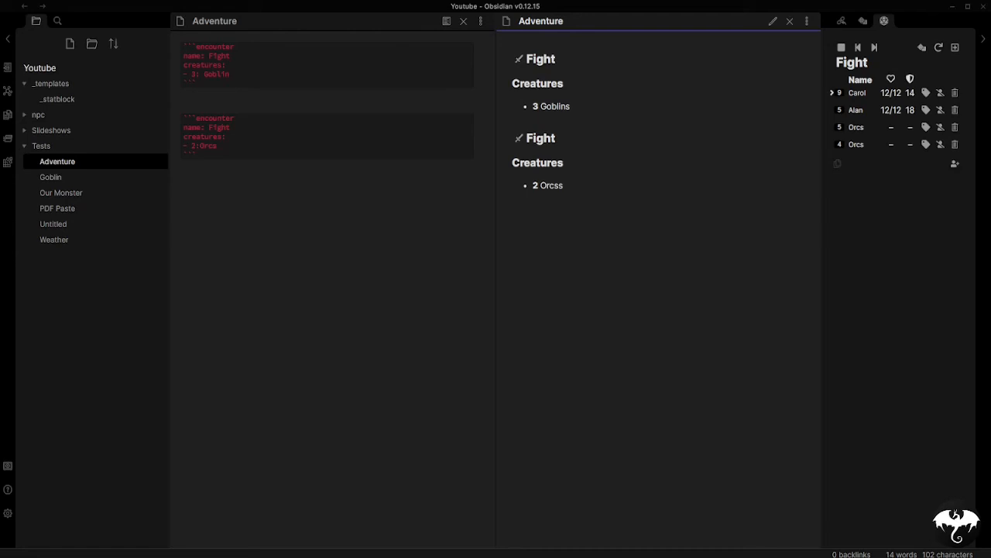
Add the line "players: false" to the Orcs encounter block and begin the encounter.
left_click(196, 154)
key("Return")
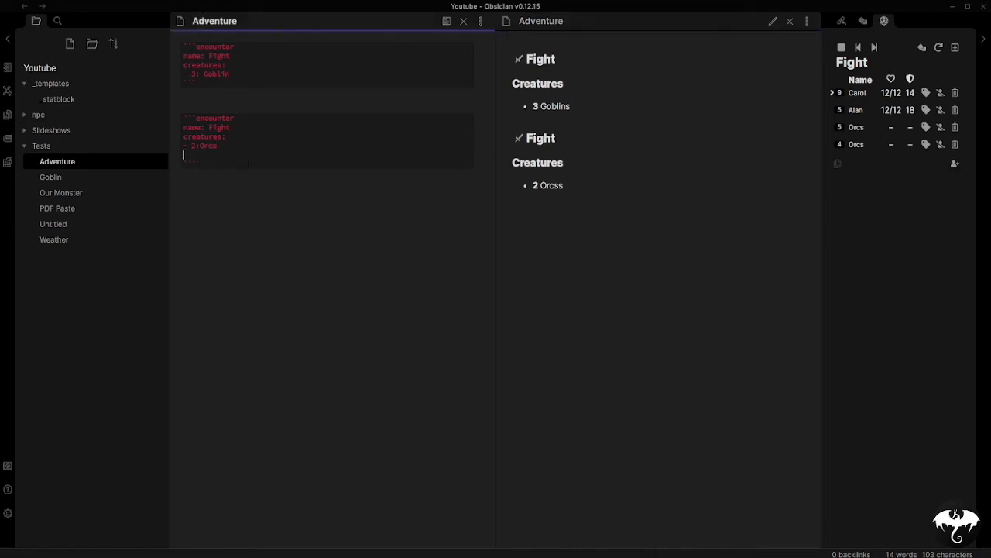
type("players")
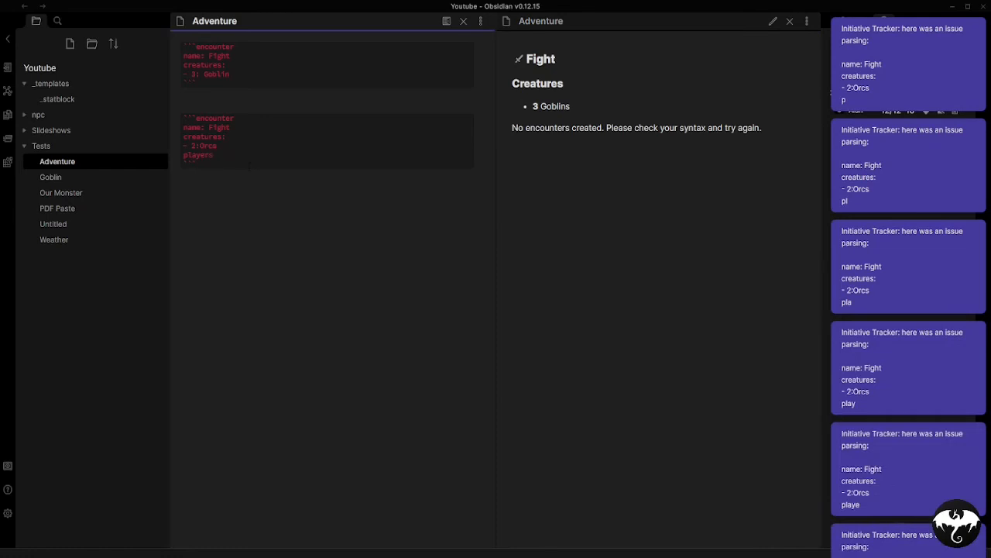
type(": false")
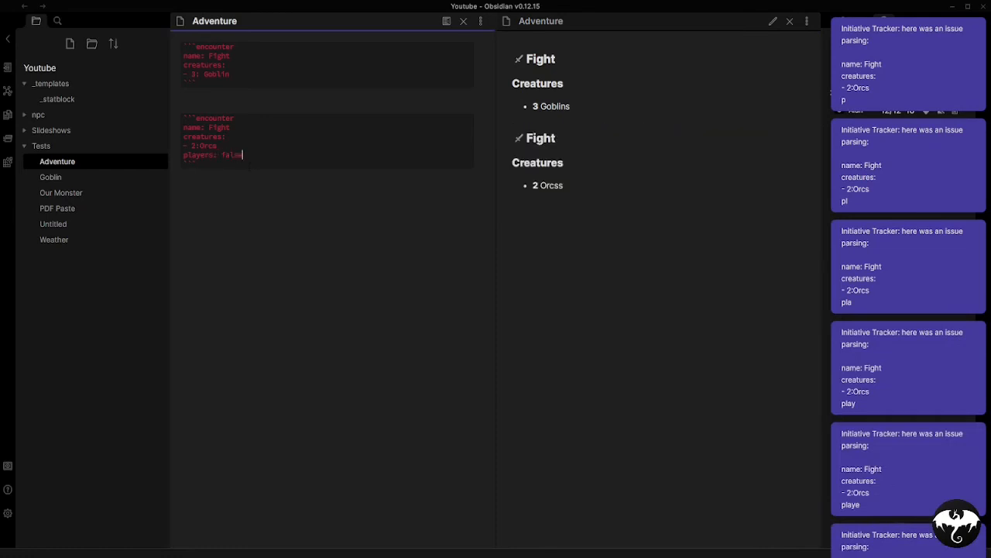
left_click(519, 139)
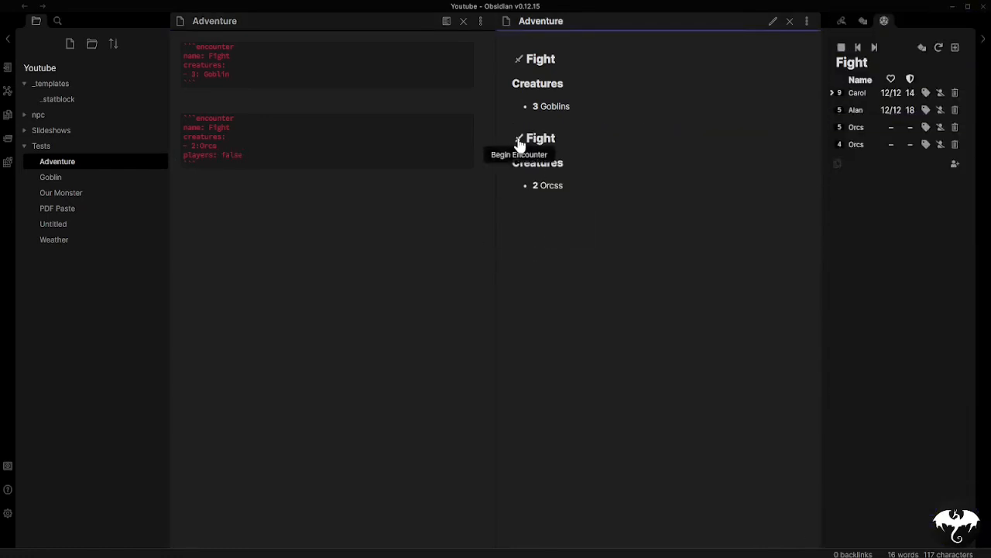
left_click(519, 142)
Change the players value in the Orcs encounter block to true and begin the encounter again.
left_click(243, 155)
key("BackSpace")
key("BackSpace")
key("BackSpace")
key("BackSpace")
key("BackSpace")
type("true")
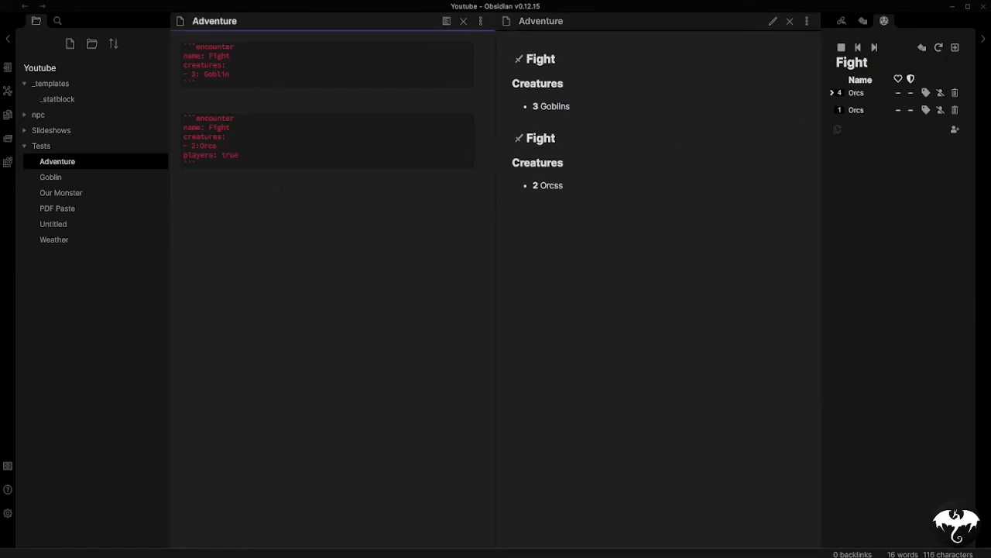
left_click(519, 138)
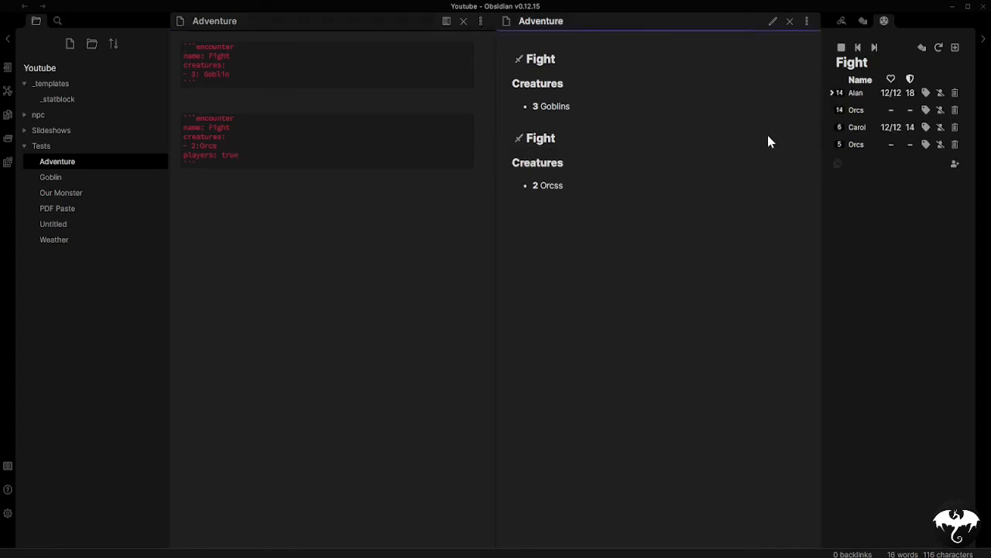
Clear the value true from the players line of the Orcs encounter block.
left_click(251, 157)
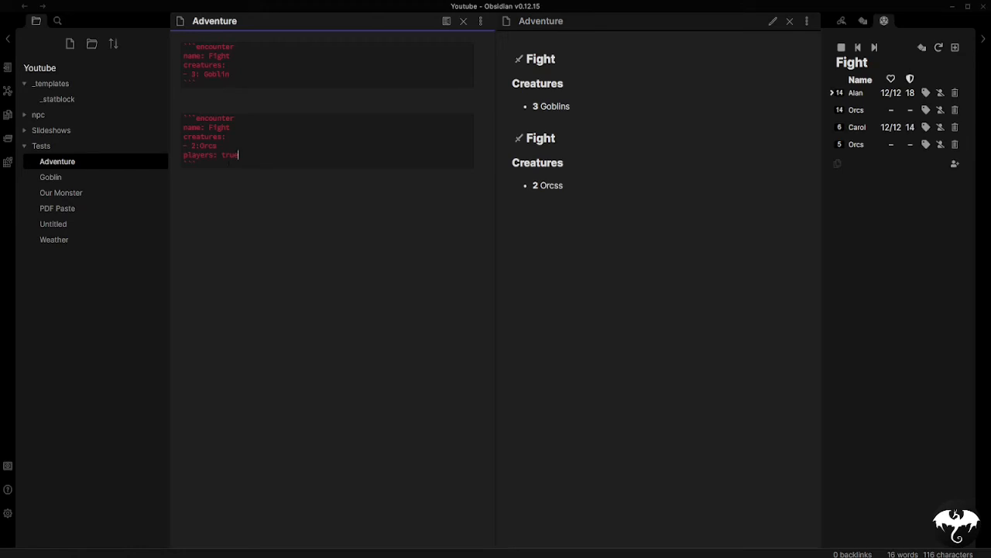
key("Return")
type("playe")
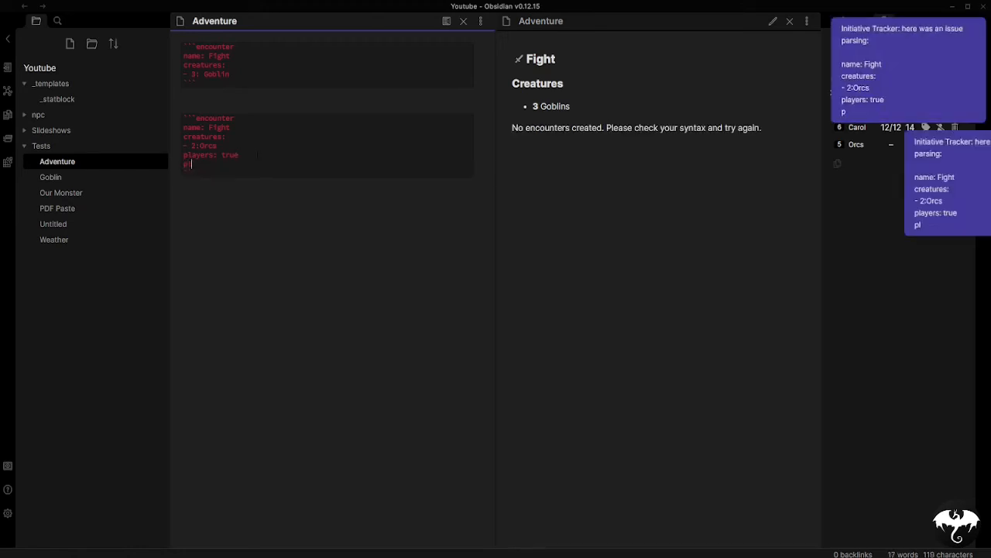
key("BackSpace")
key("BackSpace")
key("BackSpace")
key("BackSpace")
key("BackSpace")
key("BackSpace")
key("BackSpace")
key("BackSpace")
key("BackSpace")
key("BackSpace")
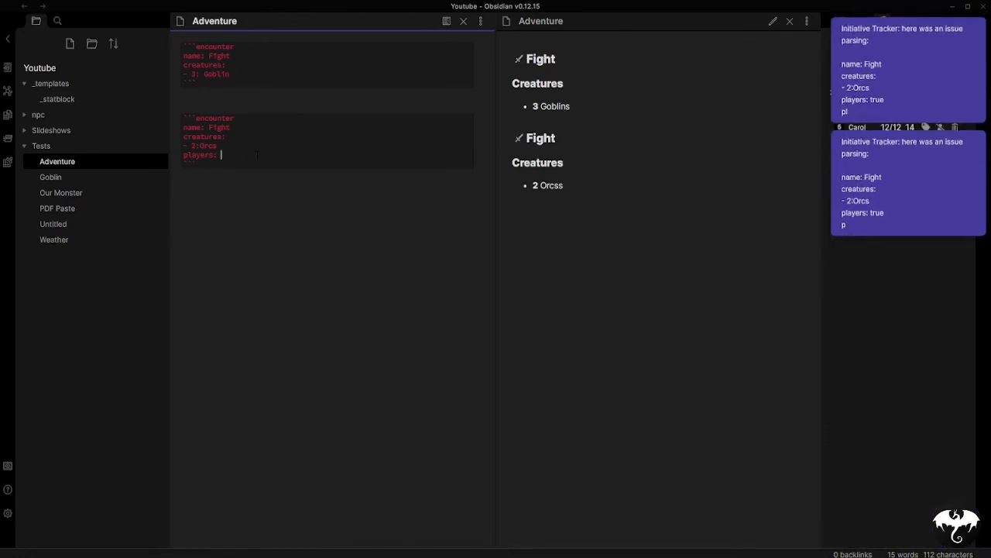
List one saved player by name under players in the Orcs encounter block and begin the encounter.
key("Return")
type("- ")
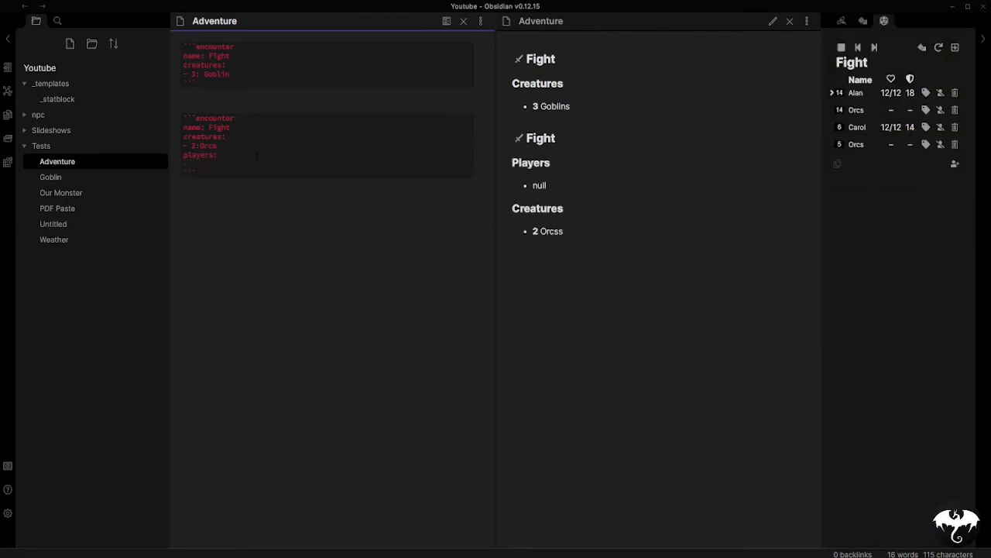
type("Alan")
key("Down")
left_click(519, 139)
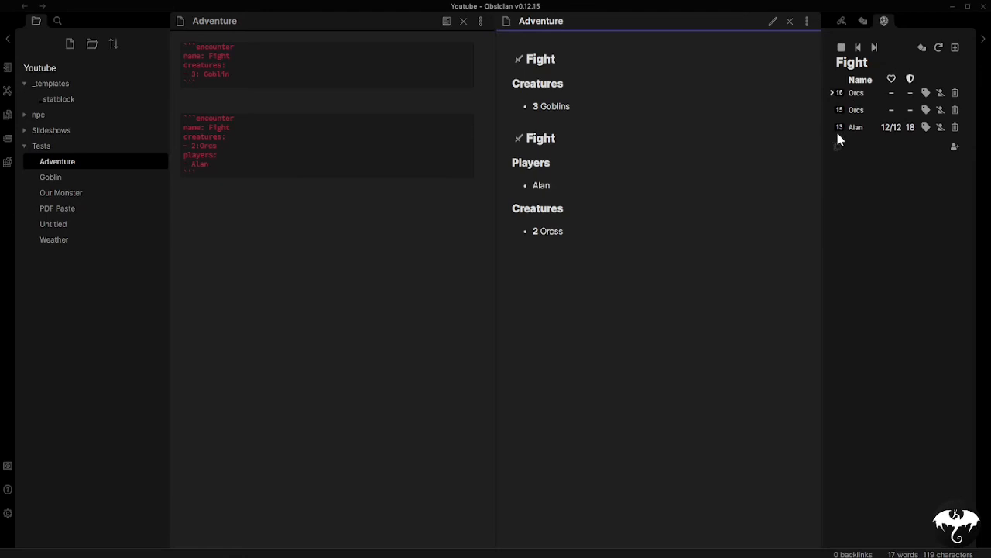
Add the creature line "- 1:Orc" below the Orcs entry in the second encounter block.
left_click(196, 173)
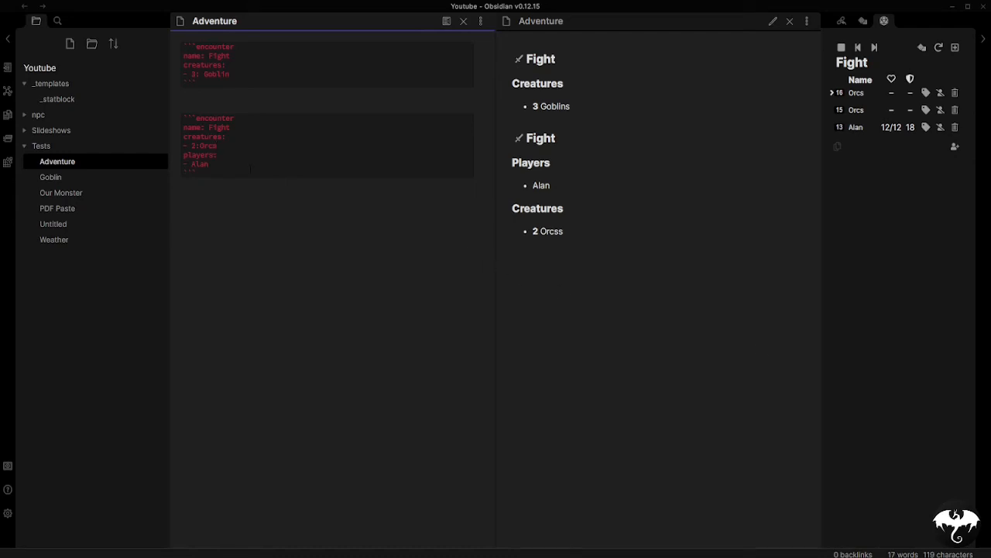
key("Return")
type("- 1")
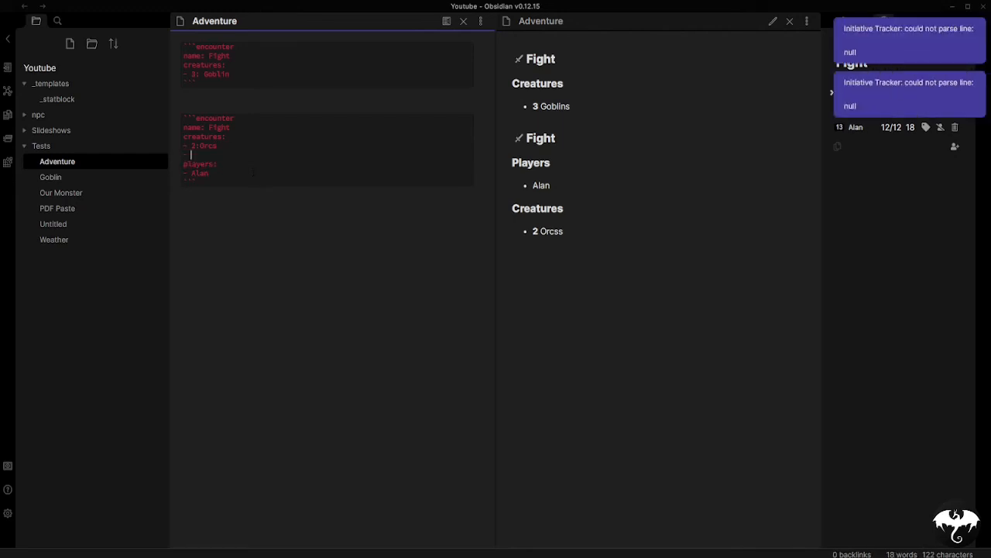
type(": Orc")
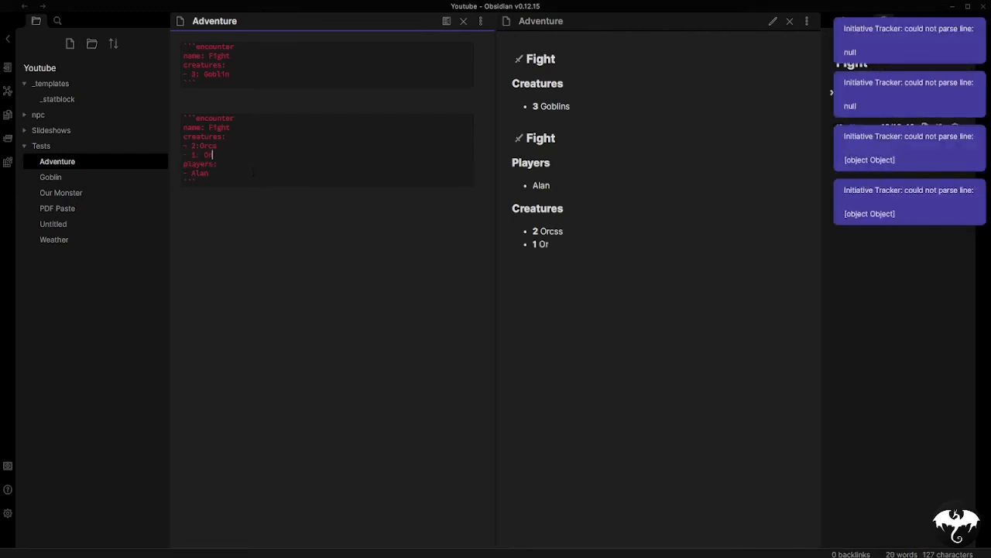
key("Left")
key("Left")
key("Left")
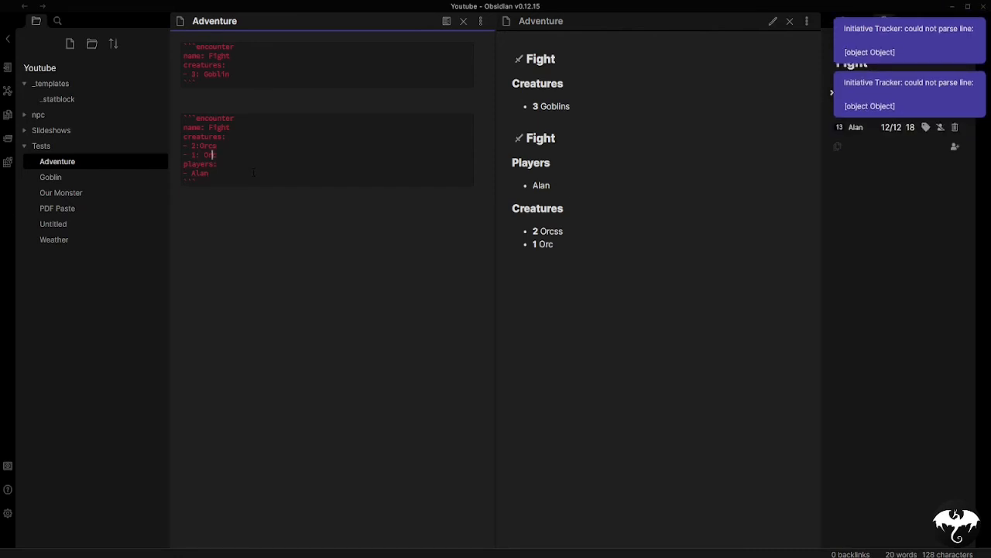
key("BackSpace")
Change the creature name in the "2:Orcs" line to Orc.
key("Up")
key("Right")
key("Right")
key("Right")
key("Right")
key("BackSpace")
key("Down")
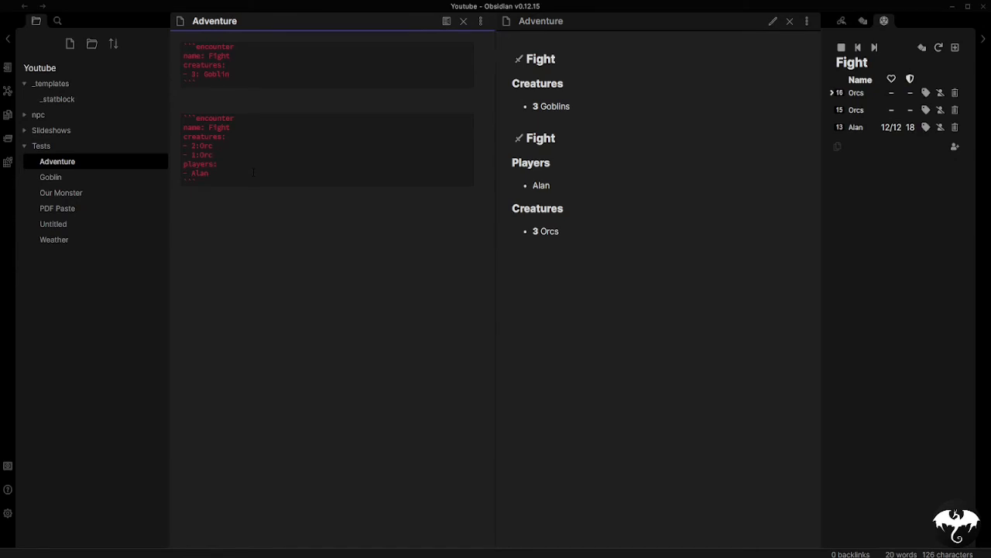
Try the creature lines "2:Orcs" and "1:Orc,s" in the second encounter block and begin the encounter.
key("Down")
type(",")
key("Up")
key("Up")
key("Down")
type("ss")
left_click(518, 138)
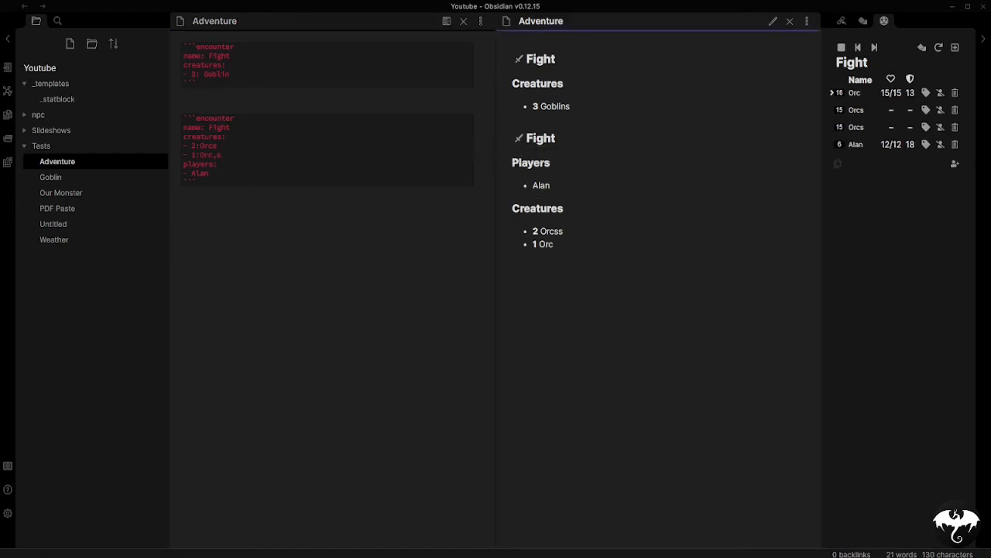
Change the two creature lines of the second encounter block to "2:Orc" and "1:Orc, 30".
left_click(225, 155)
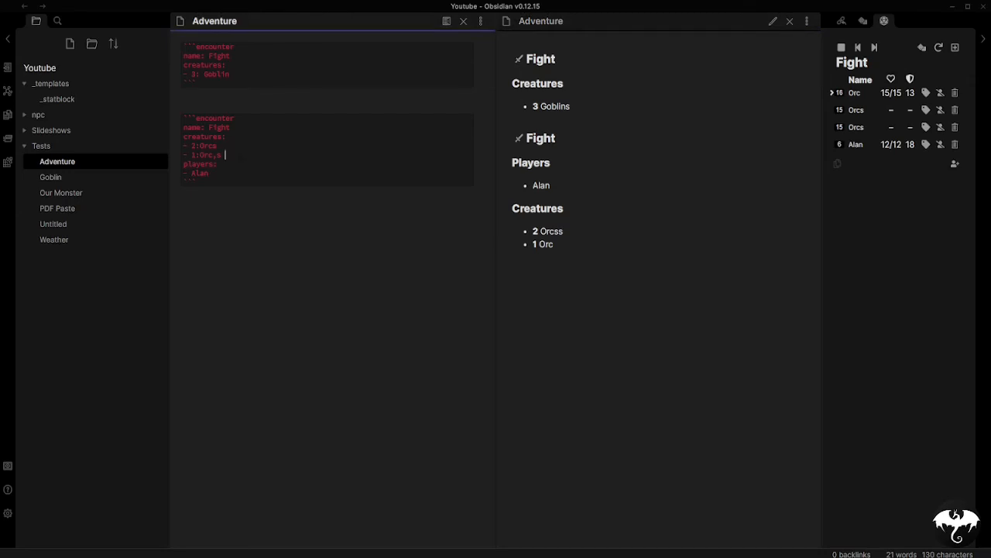
key("BackSpace")
key("Down")
key("End")
key("BackSpace")
type("30")
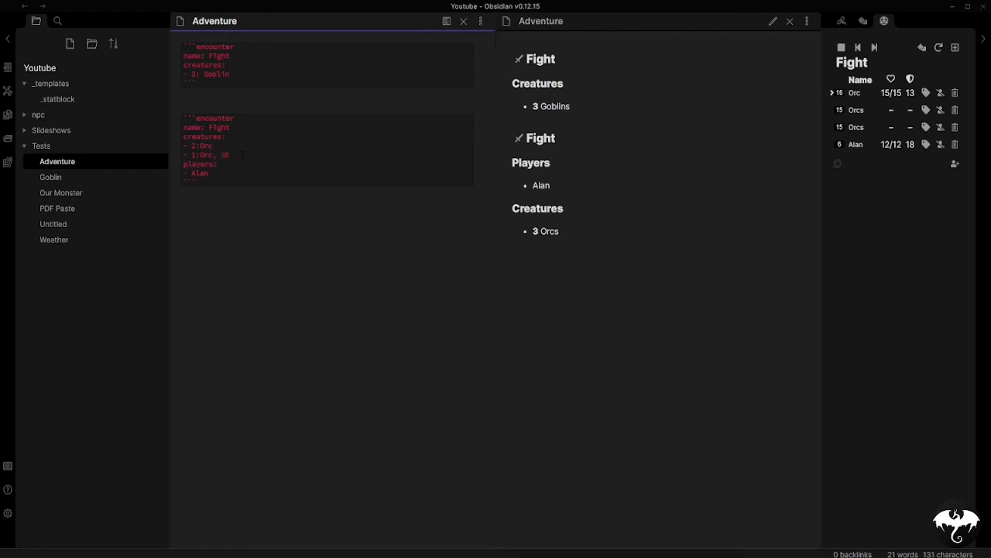
Append the values 8 and 6 to the "1:Orc, 30" line and begin the encounter.
type(", ")
type("1")
type("8, ")
type(" 8")
left_click(595, 157)
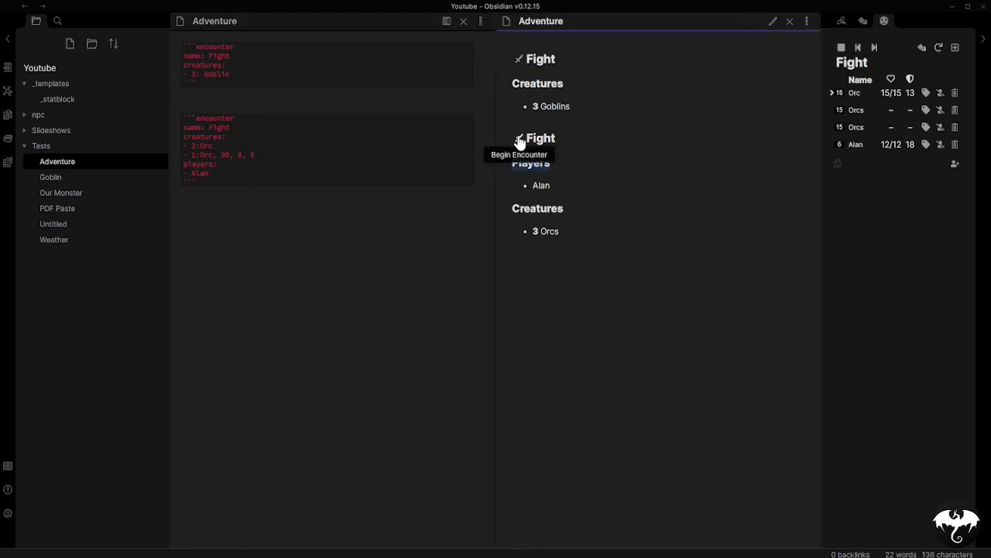
left_click(519, 141)
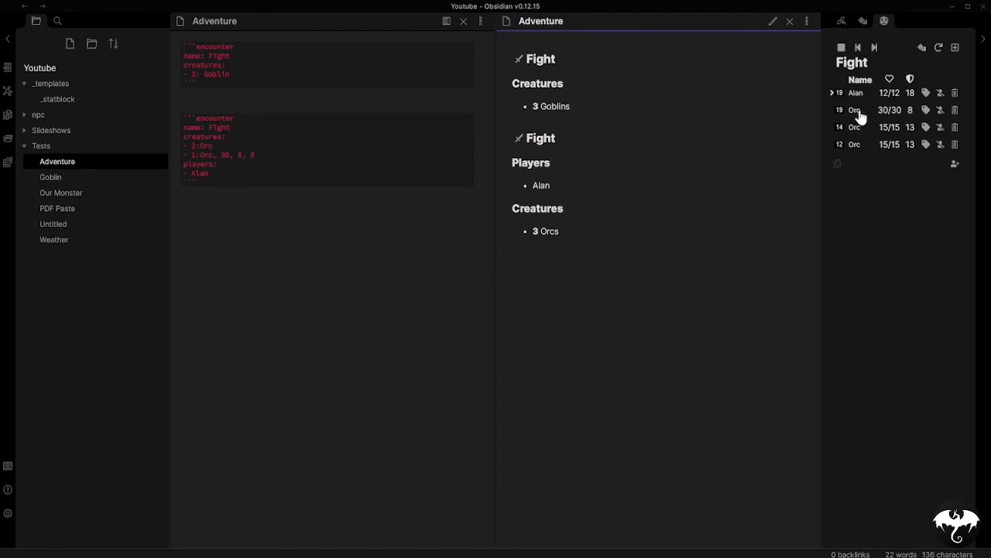
mouse_move(845, 116)
mouse_move(837, 151)
Add blank lines below the last encounter block and insert the frontmatter sample with hp 23, ac 17, modifier 2 and level 2.
left_click(439, 334)
key("Return")
key("Return")
key("Return")
key("Return")
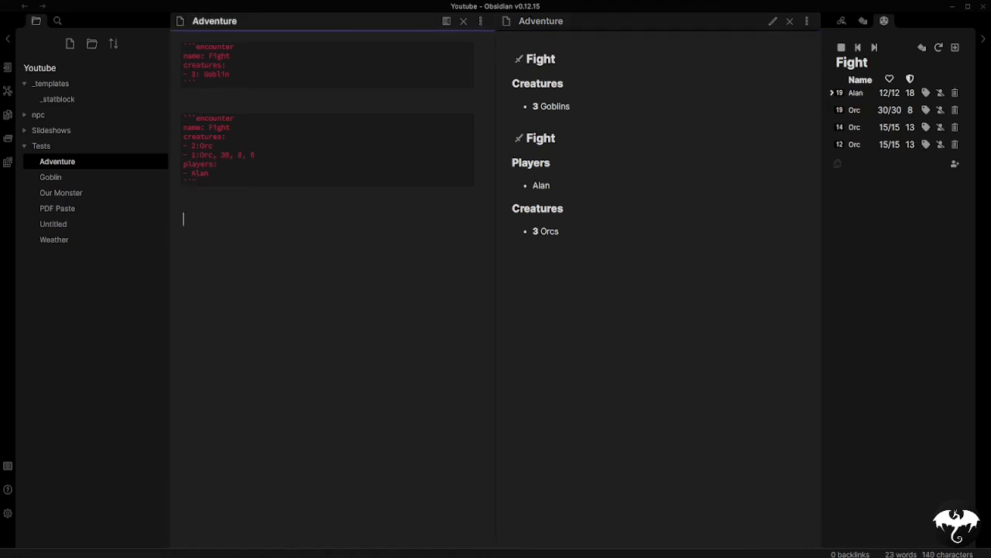
type("``` --- hp: 23 ac: 17 modifier: 2 level: 2 --- ```")
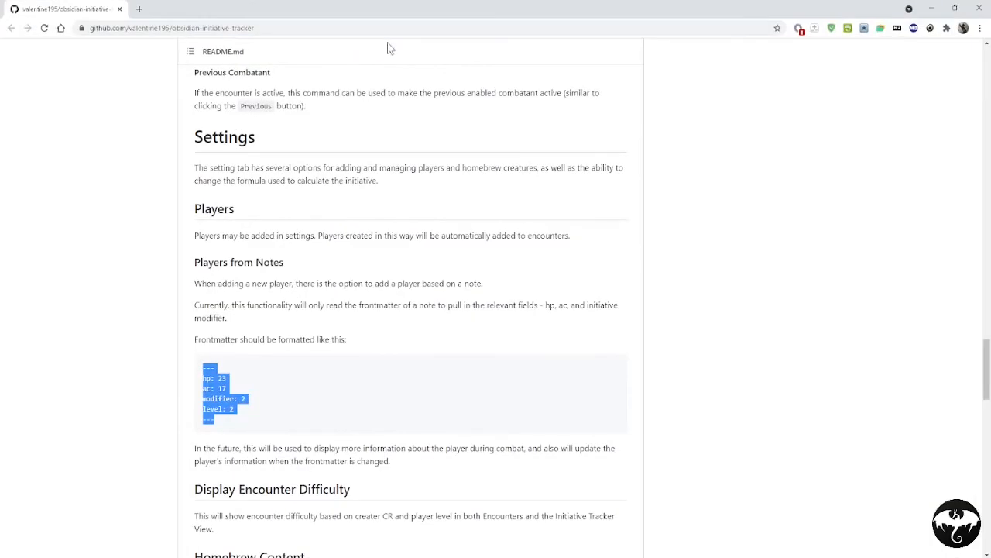
Review the Initiative Tracker README from the encounter examples through to the installation instructions, and close the page.
scroll(313, 185, "up", 8)
scroll(314, 184, "up", 20)
scroll(313, 185, "down", 5)
scroll(313, 184, "down", 15)
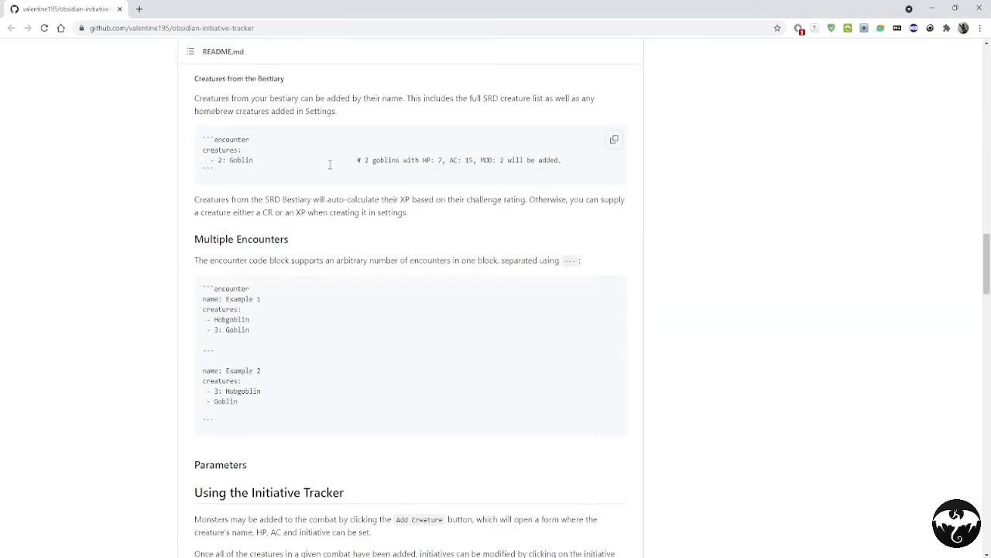
scroll(330, 164, "down", 15)
scroll(338, 165, "down", 13)
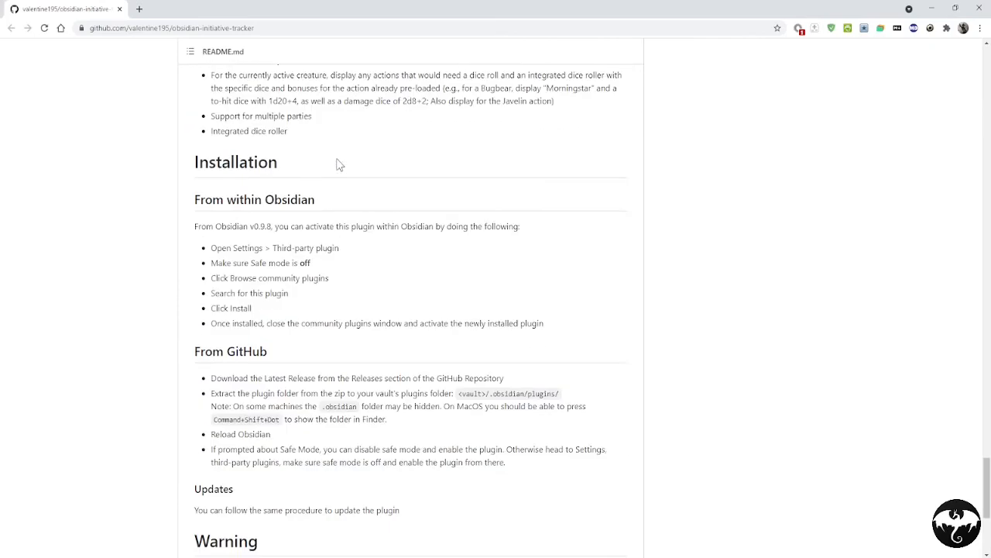
scroll(338, 164, "down", 4)
left_click(120, 10)
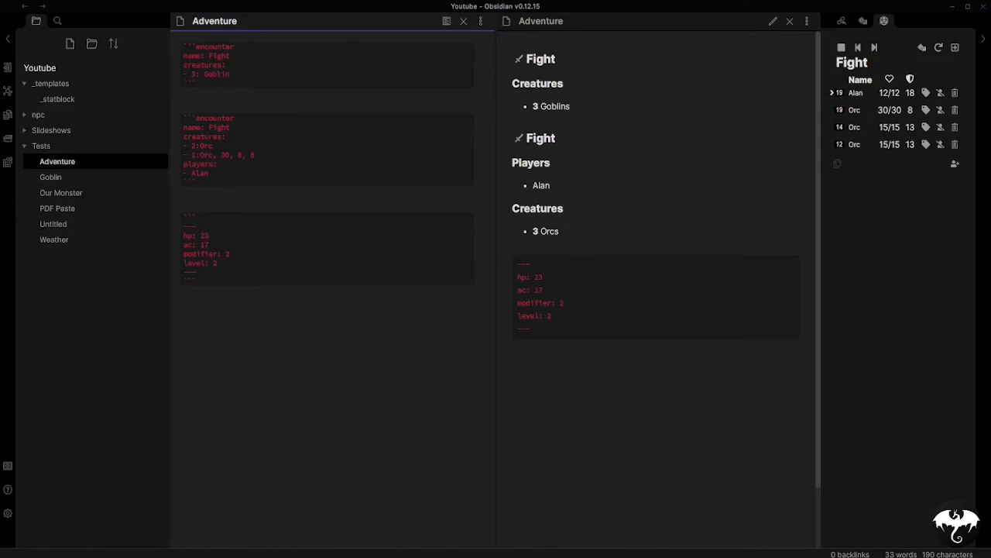
Open the settings and view the Text Format plugin's lowercase and broken-paragraph merging options.
left_click(8, 513)
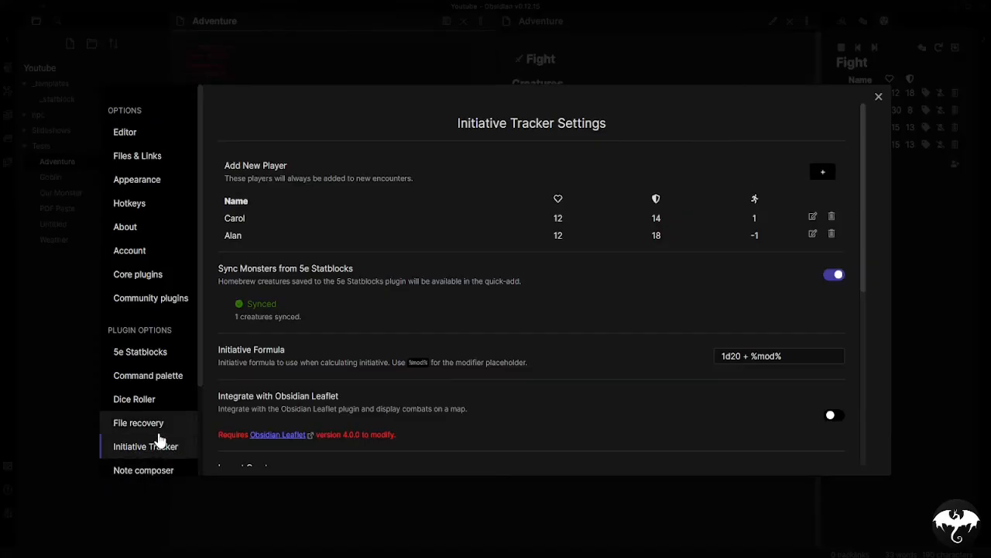
scroll(160, 440, "down", 3)
scroll(160, 439, "down", 1)
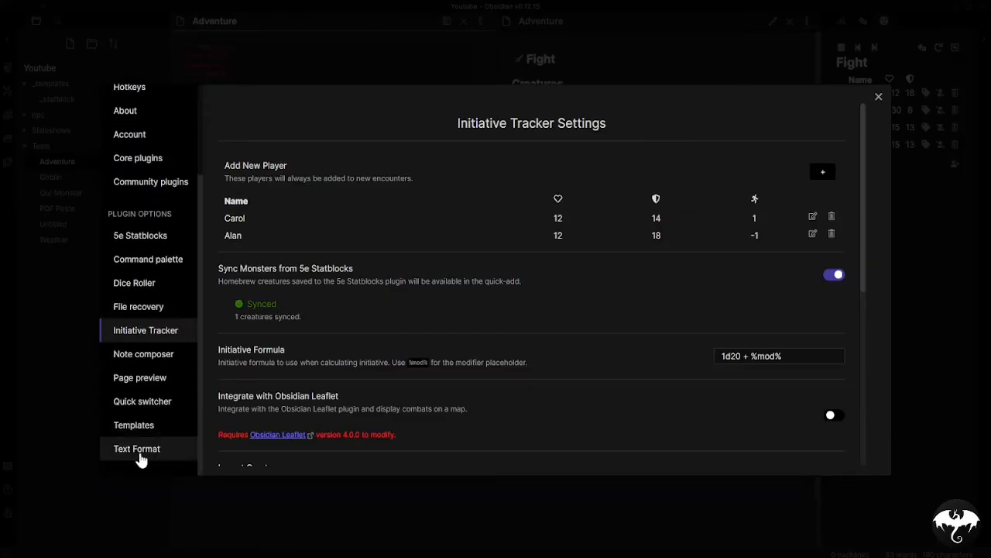
left_click(140, 456)
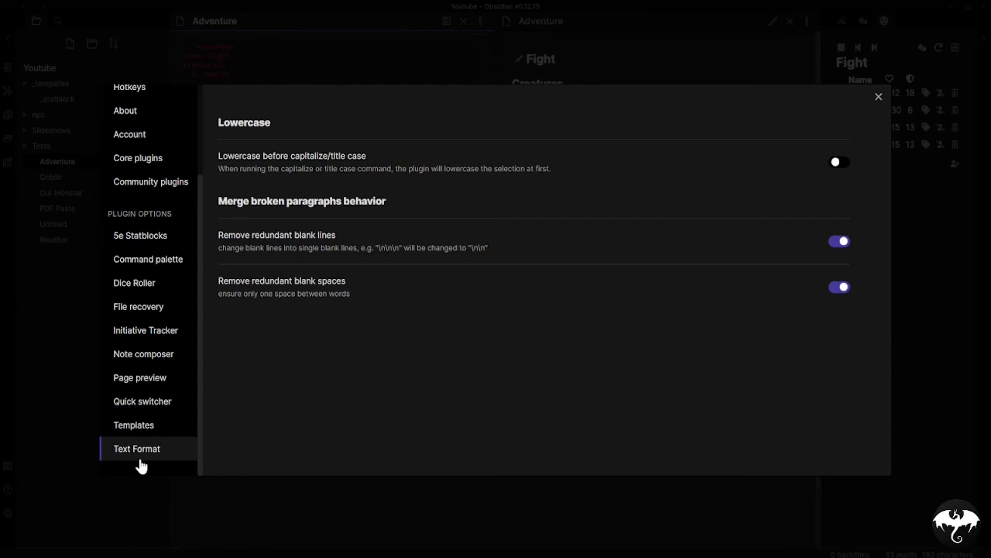
Open the Text Format plugin's description from the community plugins and examine its commands and examples, then close the settings.
left_click(155, 184)
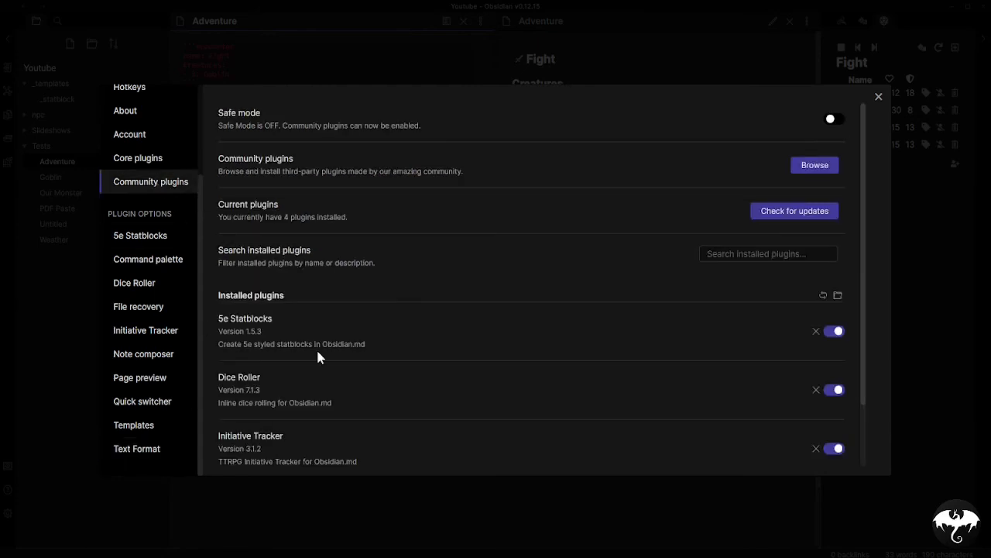
scroll(316, 347, "down", 2)
left_click(245, 423)
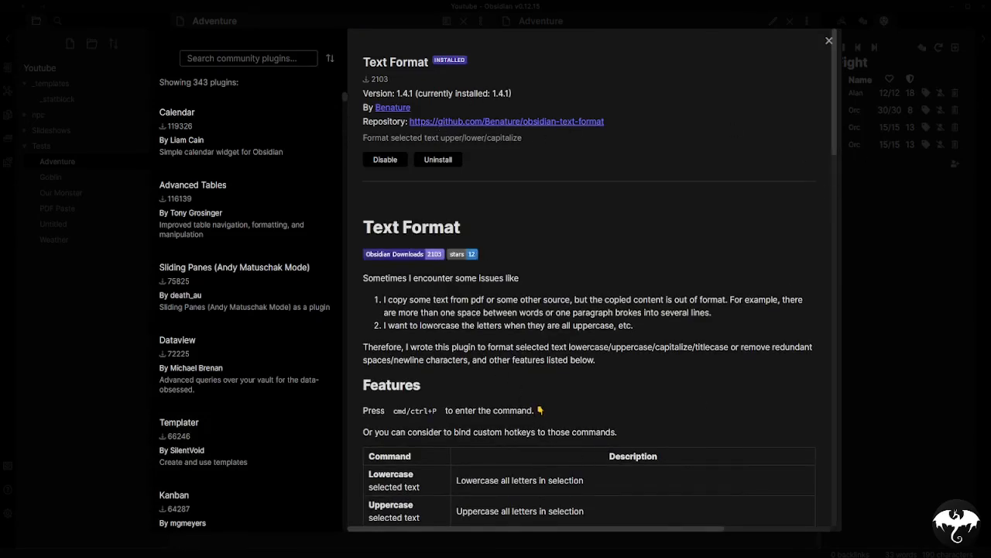
scroll(438, 326, "down", 5)
scroll(429, 294, "down", 15)
scroll(427, 290, "up", 10)
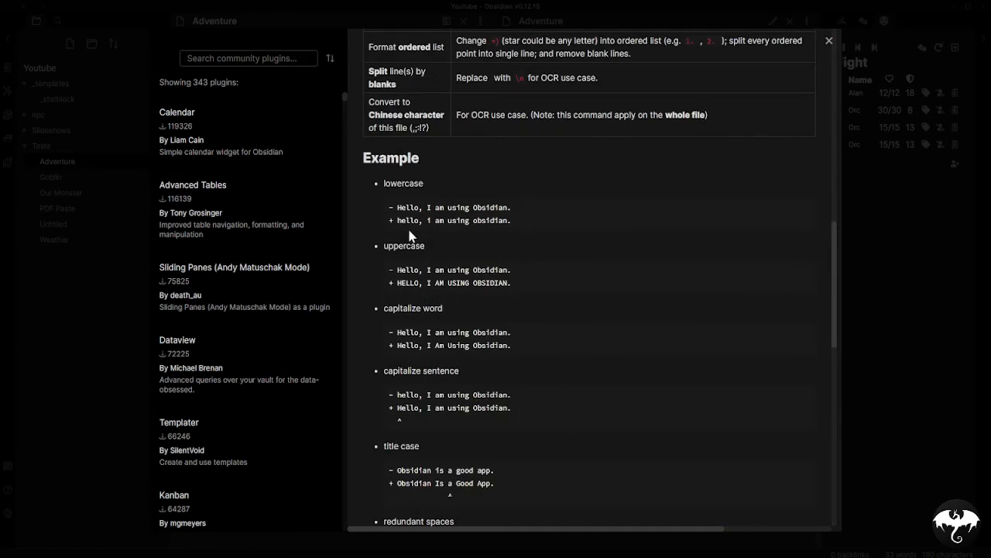
scroll(422, 255, "down", 5)
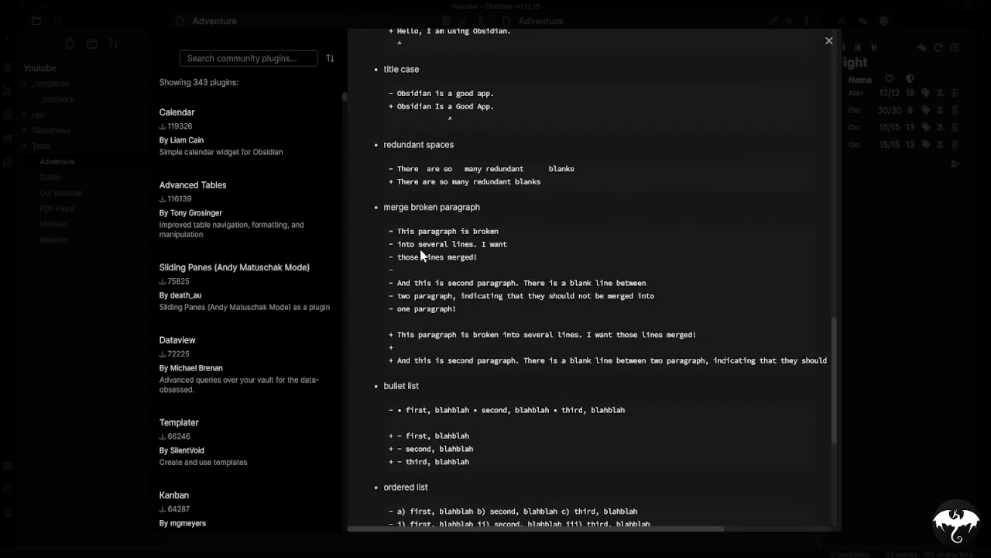
left_click(829, 40)
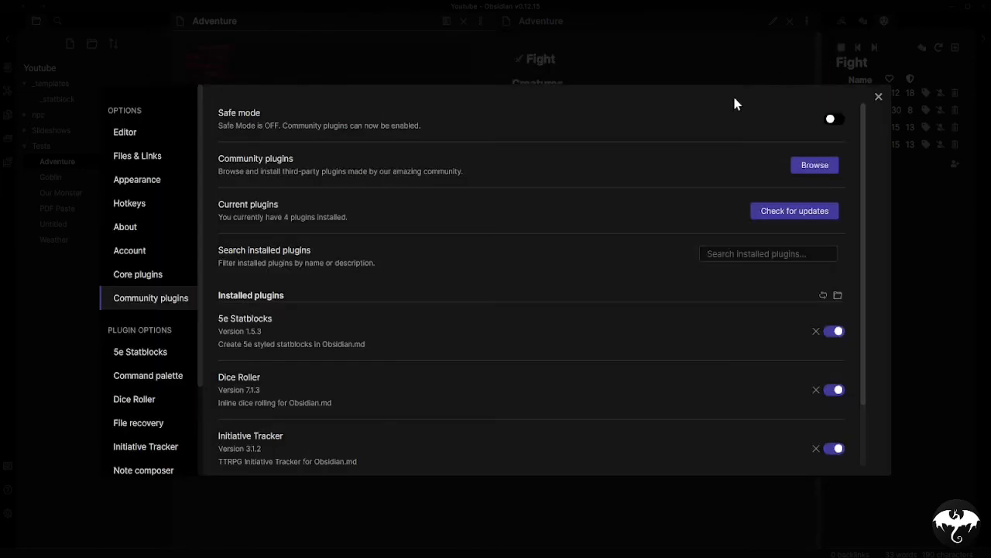
left_click(879, 97)
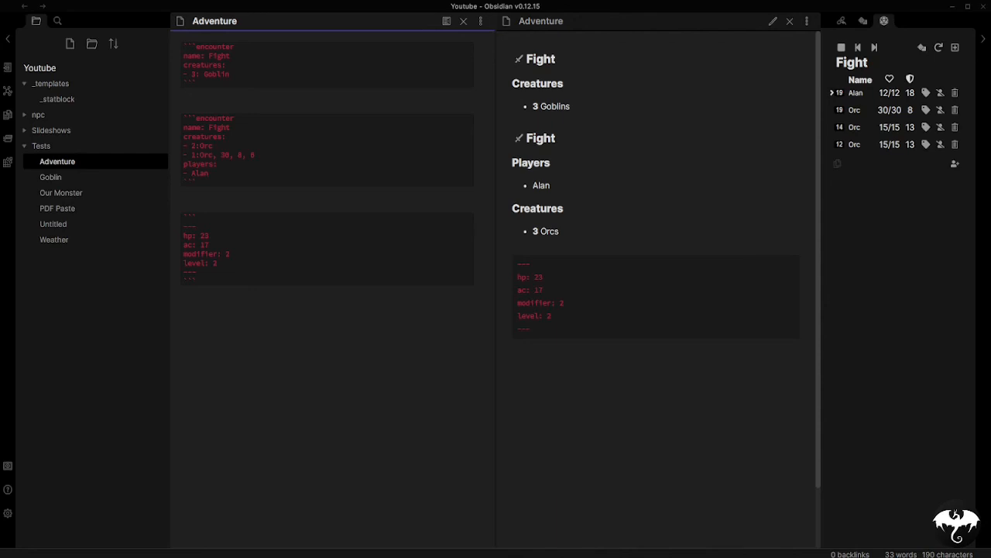
Create a new note in the Tests folder and insert the copied Fell Wraiths passage beginning "It is said that many who died".
right_click(46, 147)
left_click(73, 159)
left_click(323, 109)
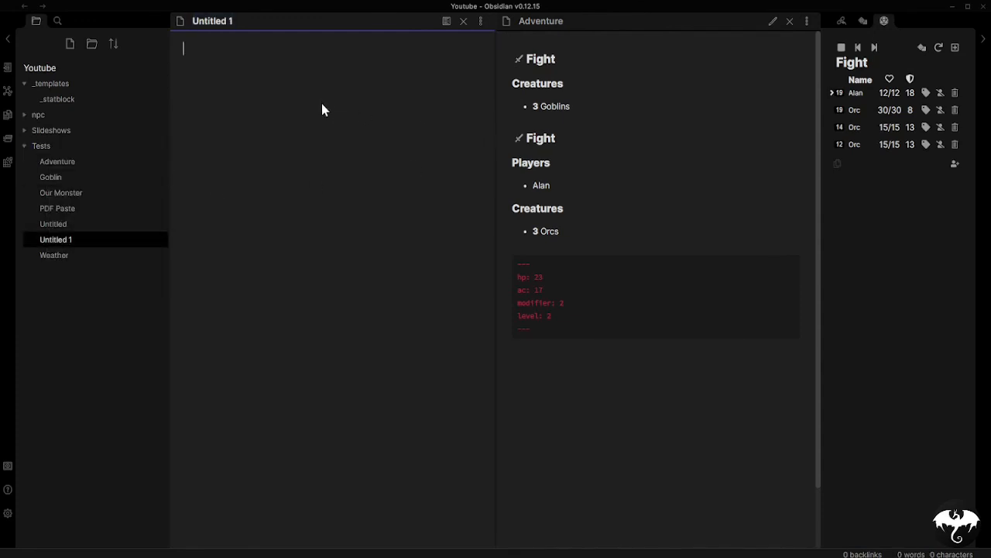
type("It is said that many who died in the wars against Angmar fell victim to the Black Shadow, the terrible illness spread by the Nazgûl. But many others did not perish, and were slowly consumed by it instead. Condemned to a perpetual anguish by the sorcery of the Ringwraiths, they are still today their slaves, pale reflections of their dark masters, always intent at spreading darkness and corruption at their command. Fell Wraiths appear as crooked wanderers, roaming among ancient ruins and the sites of forgotten battles. They are generally wrapped in cloaks to hide their spectral features; their flesh is almost transparent, and their eyes seem to glow like embers. If encountered in the hours of twilight, they may pass as Men, as they can speak, even if with an unusual hissing voice and strange accents. Fell Wraiths carry old weapons and battered shields, relics from an age of strife they employ to deadly effectiveness.")
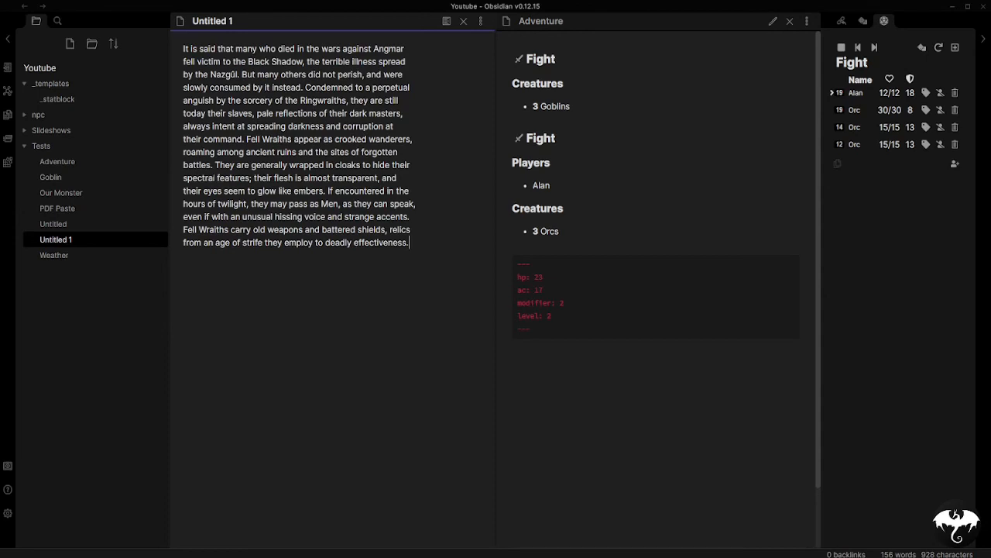
Split the passage into two paragraphs with a blank line before "They are generally wrapped", and close the Adventure preview pane.
left_click(215, 165)
key("Return")
key("Return")
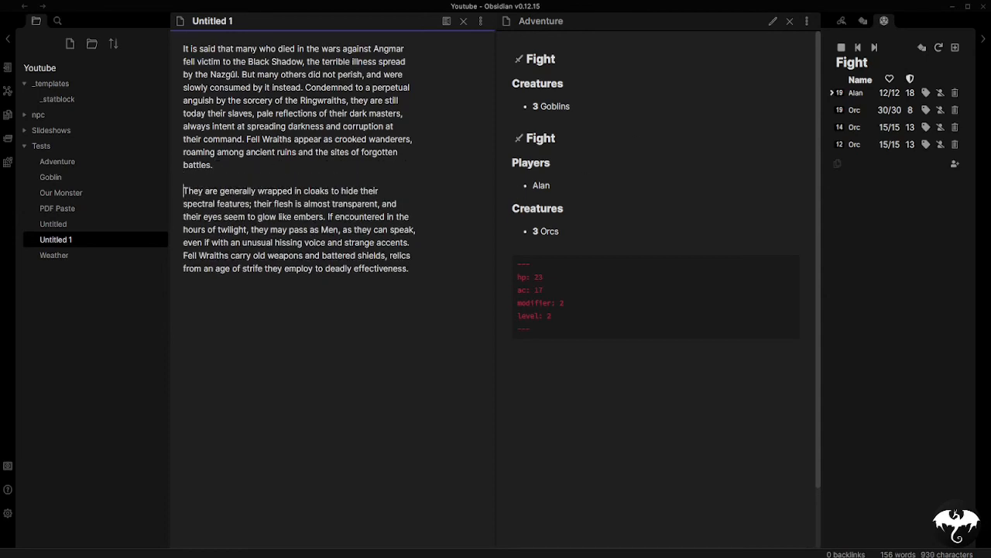
left_click(790, 21)
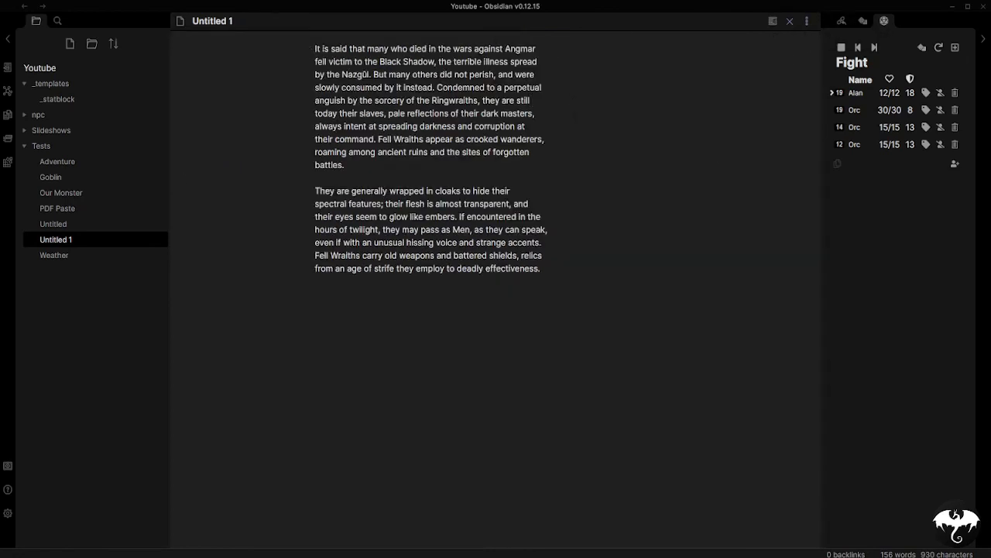
Merge the broken lines of the note's first paragraph using the Text Format command "Merge broken paragraph(s) in selection".
left_click_drag(345, 165, 314, 49)
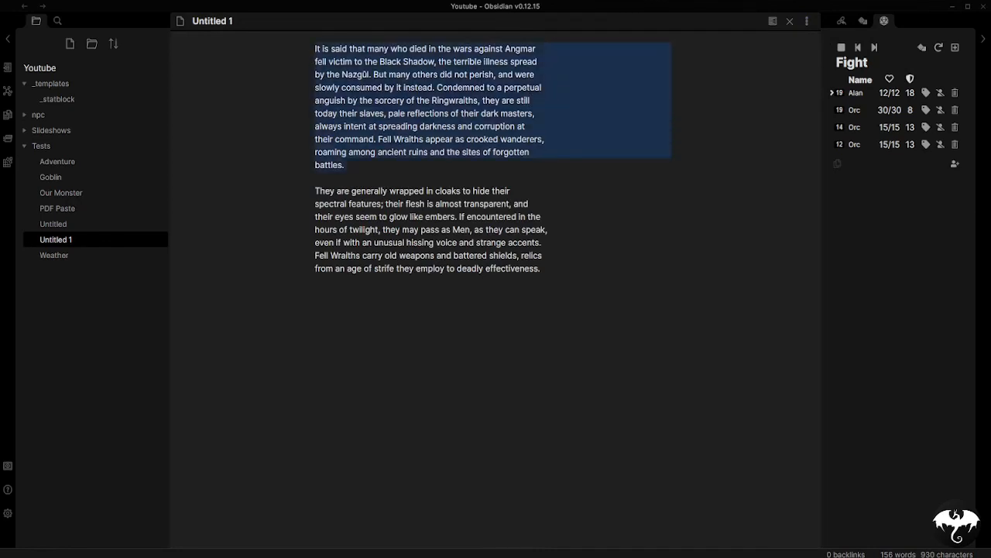
key("ctrl+p")
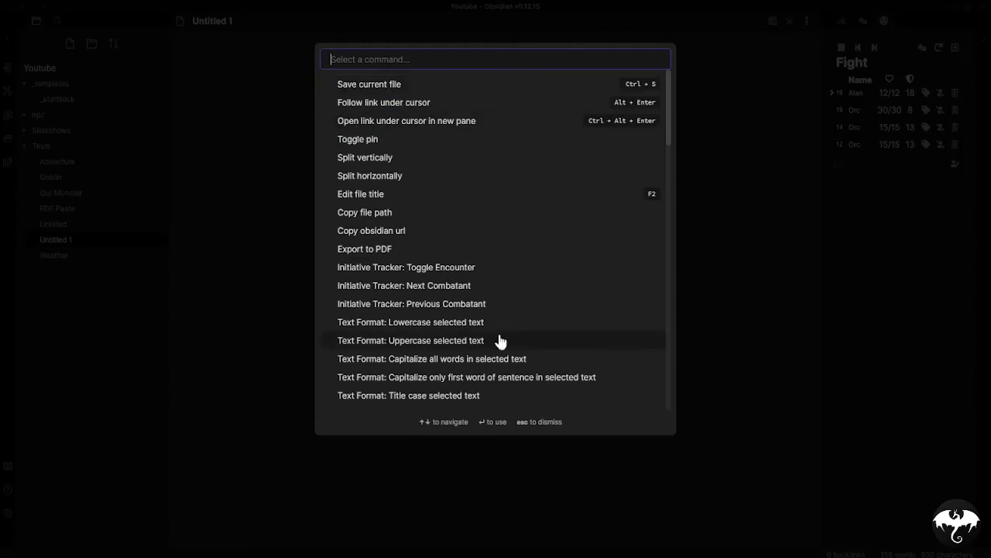
scroll(503, 330, "down", 2)
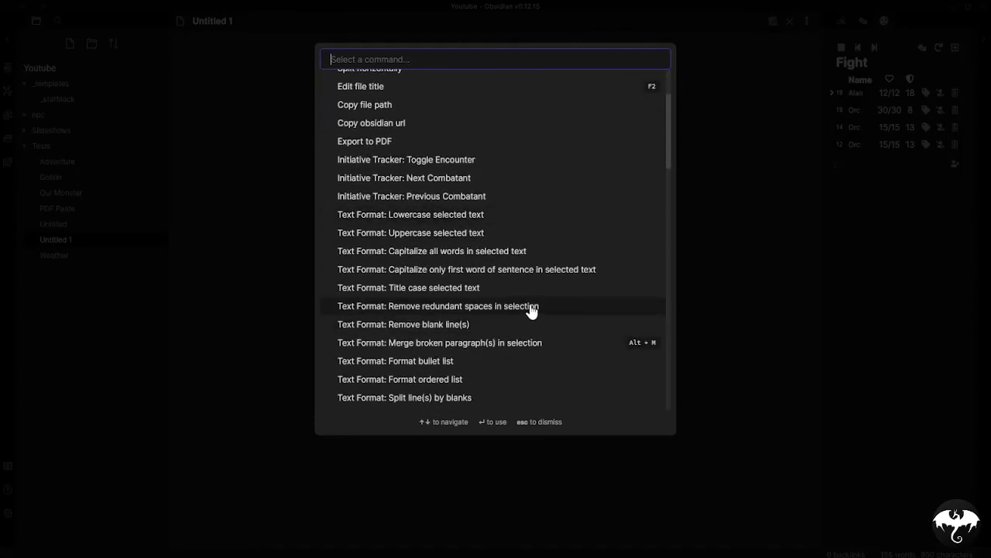
scroll(531, 310, "down", 1)
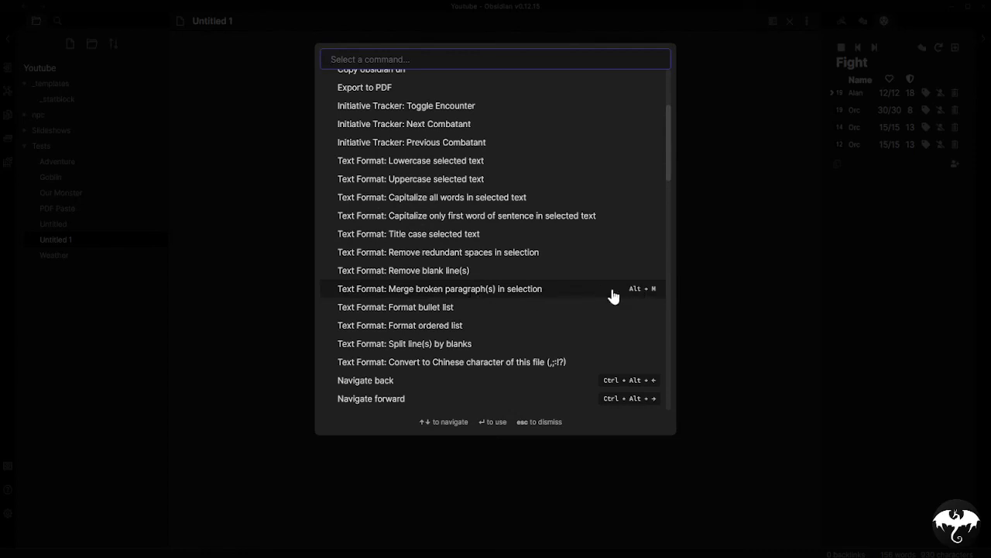
left_click(502, 295)
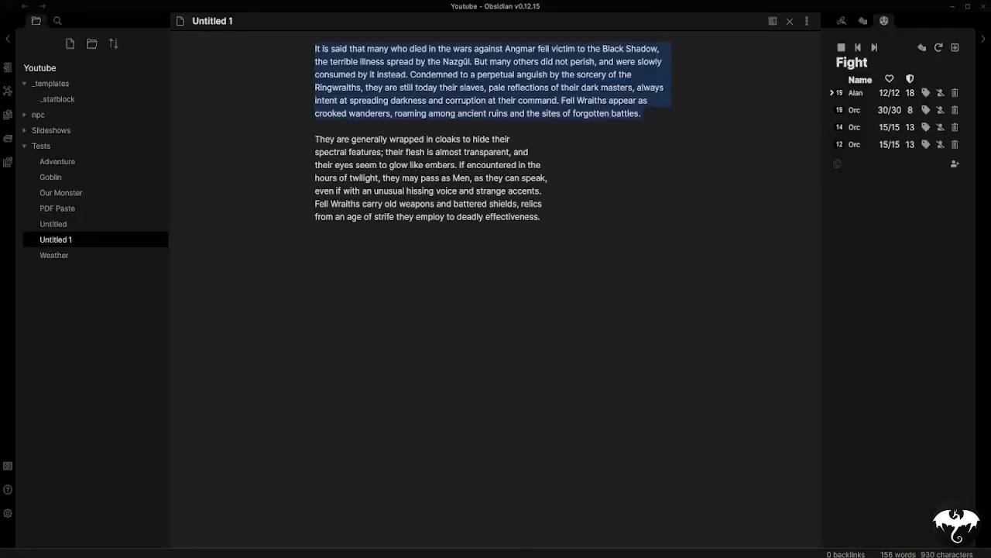
left_click(667, 121)
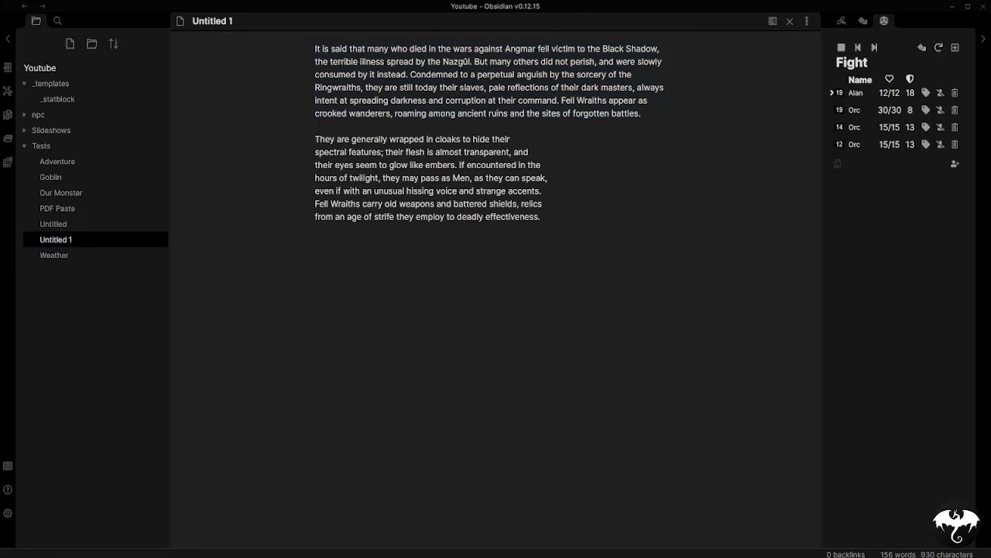
Turn off Readable line length in the editor settings and close the settings.
left_click(8, 513)
left_click(125, 142)
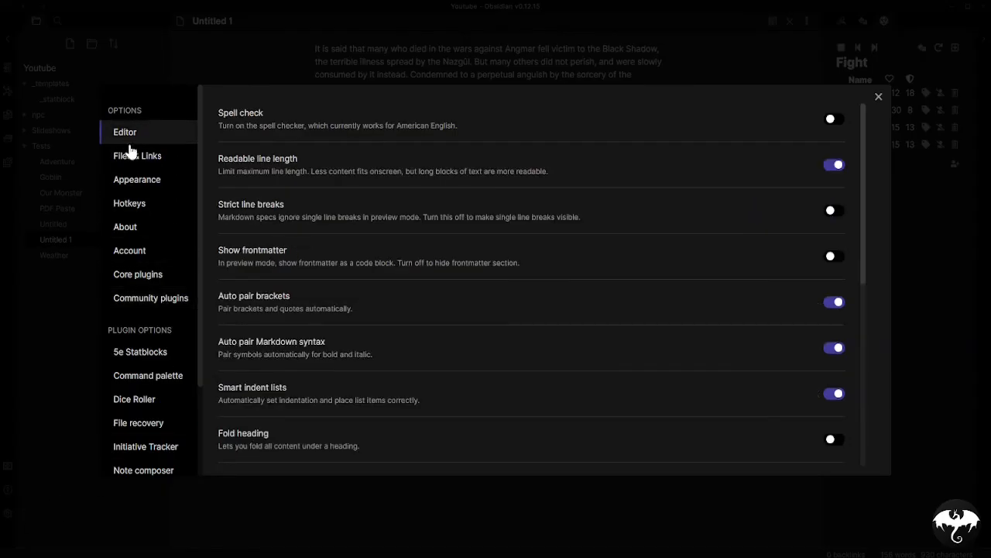
left_click(834, 164)
left_click(877, 98)
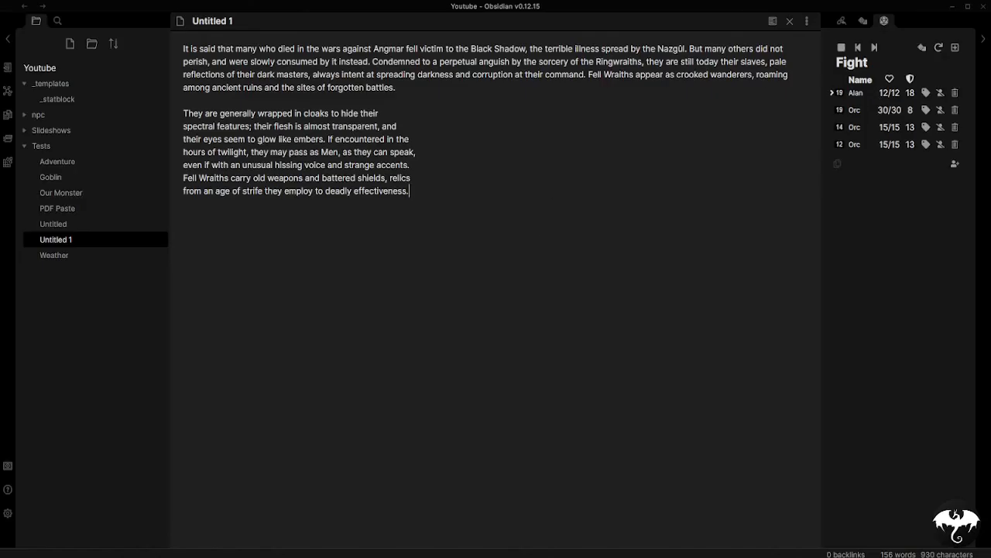
Merge the broken lines of the note's second paragraph into one continuous paragraph.
left_click_drag(409, 190, 155, 111)
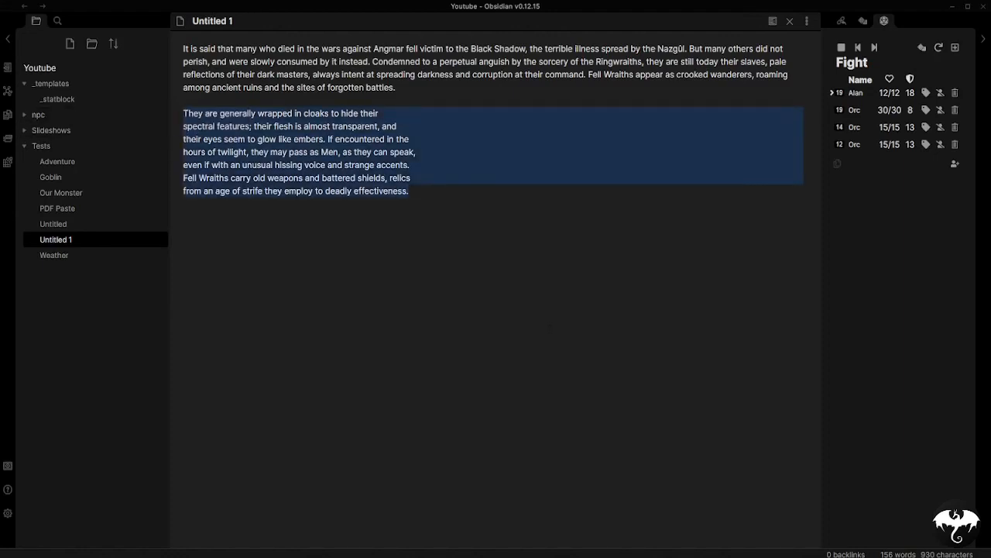
key("ctrl+j")
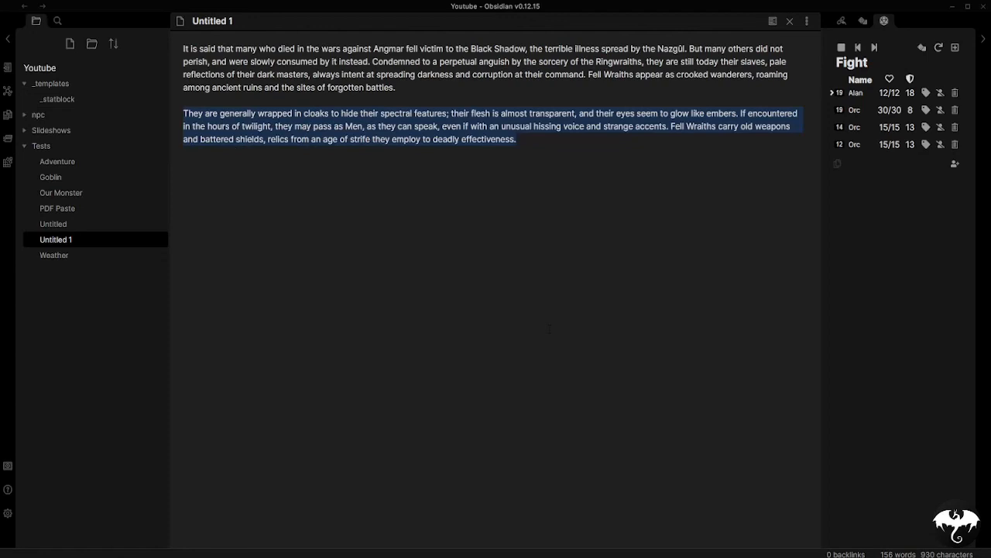
left_click(517, 140)
Capitalize the word "wrapped" in the second paragraph with the Text Format command for capitalizing all words in the selection.
double_click(279, 113)
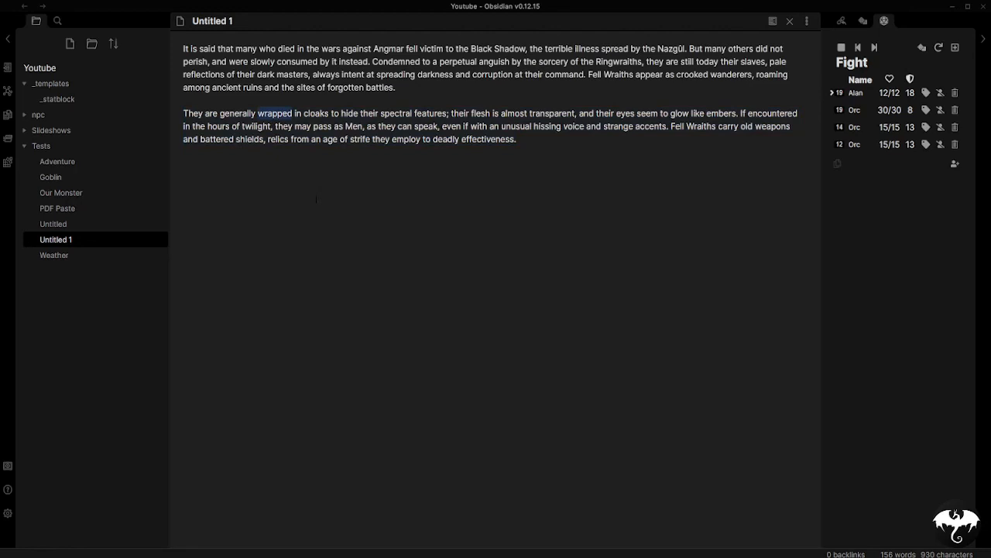
key("ctrl+p")
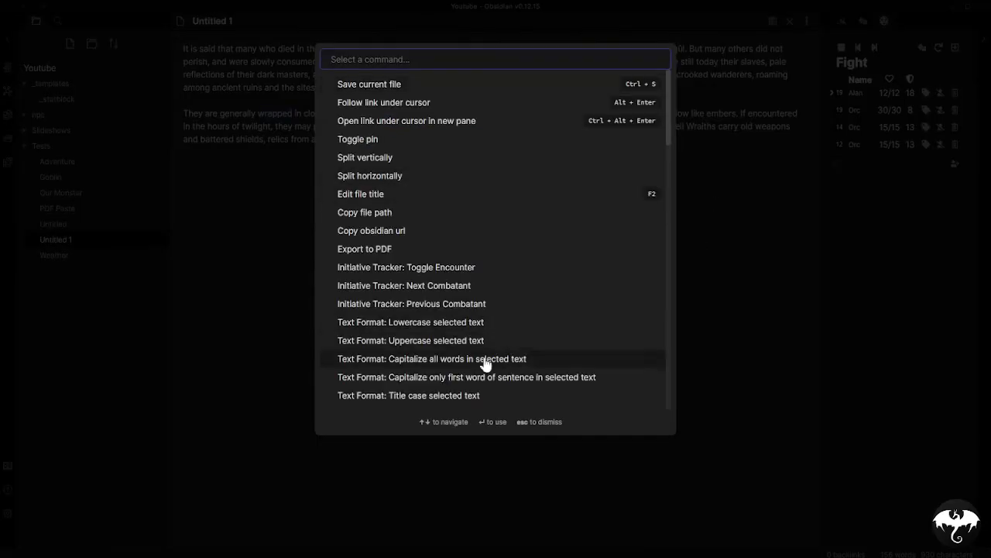
left_click(459, 364)
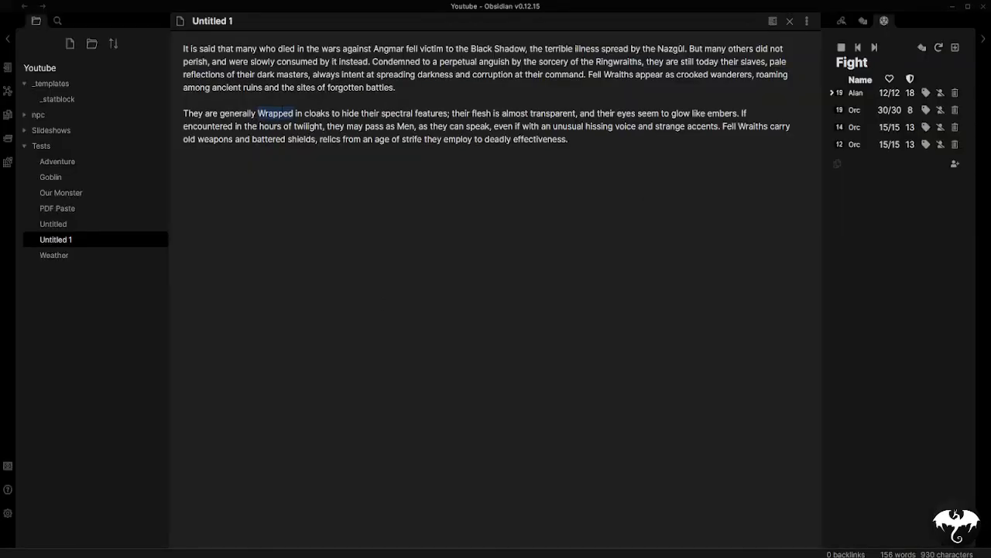
key("ctrl+p")
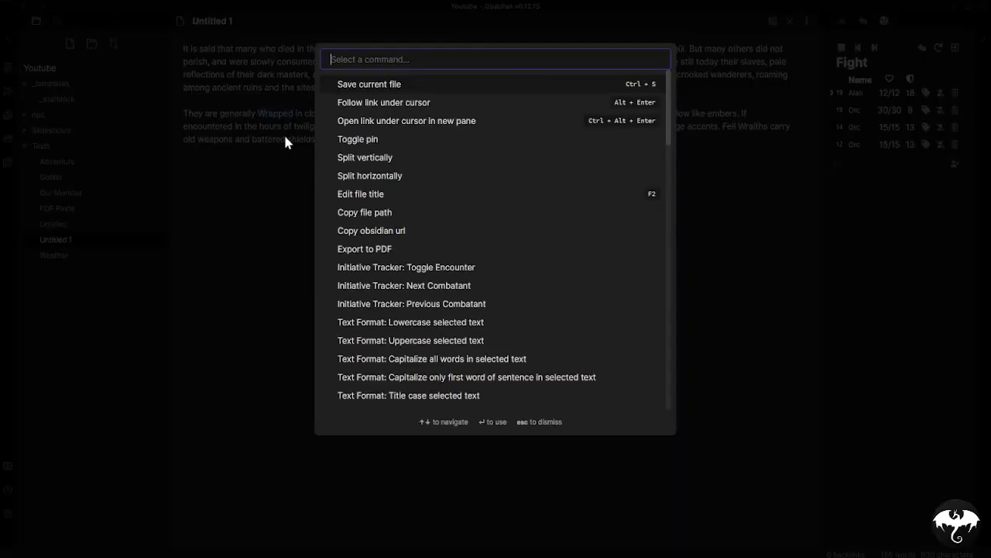
scroll(453, 346, "down", 1)
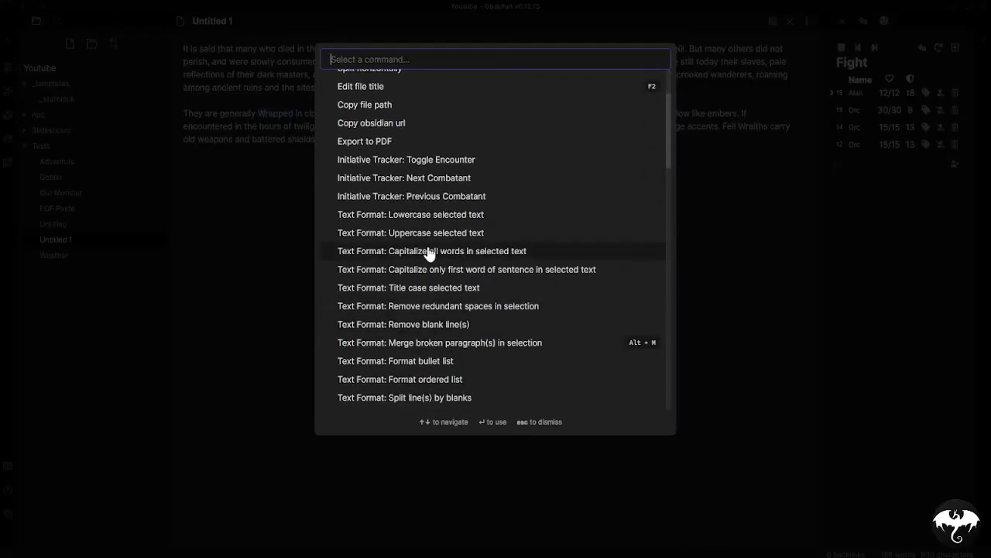
key("Escape")
left_click(349, 212)
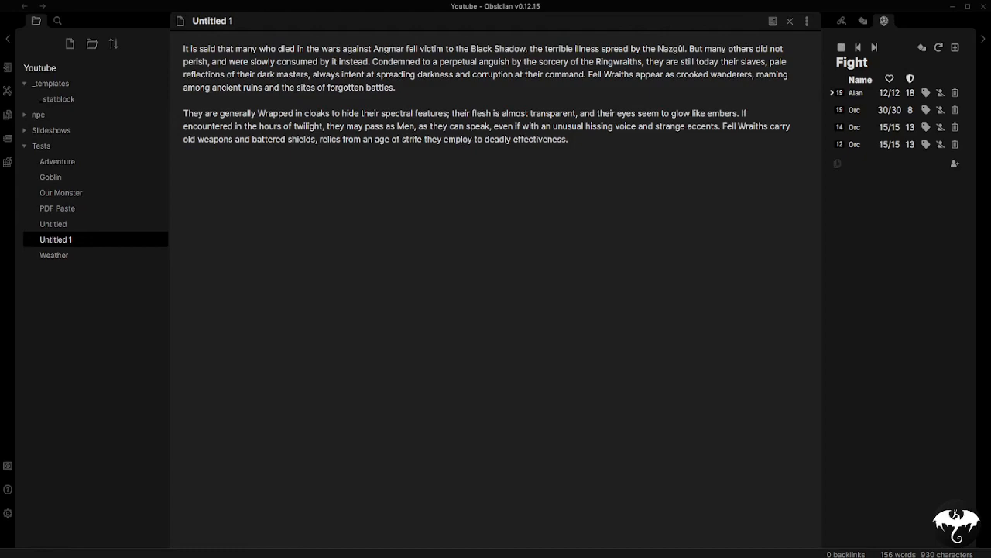
Switch to the web browser and open the Dragons Are Real Podcast website at its episodes section.
key("alt+Tab")
left_click(284, 27)
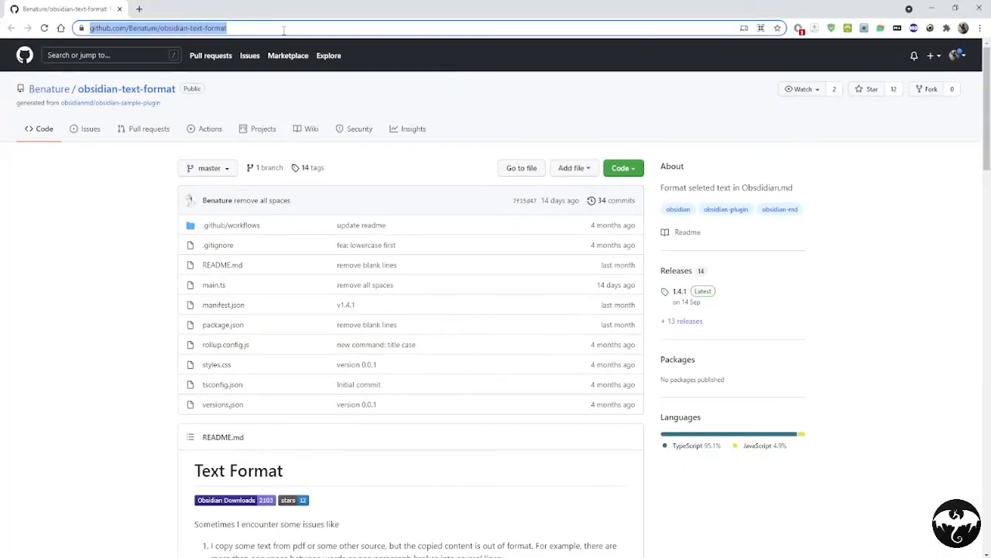
type("pete")
key("Return")
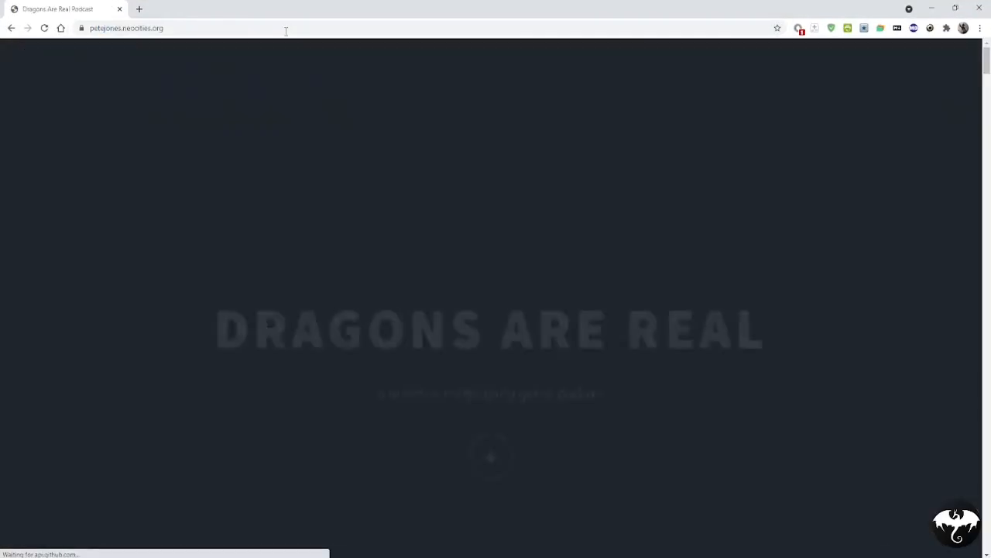
scroll(643, 232, "down", 10)
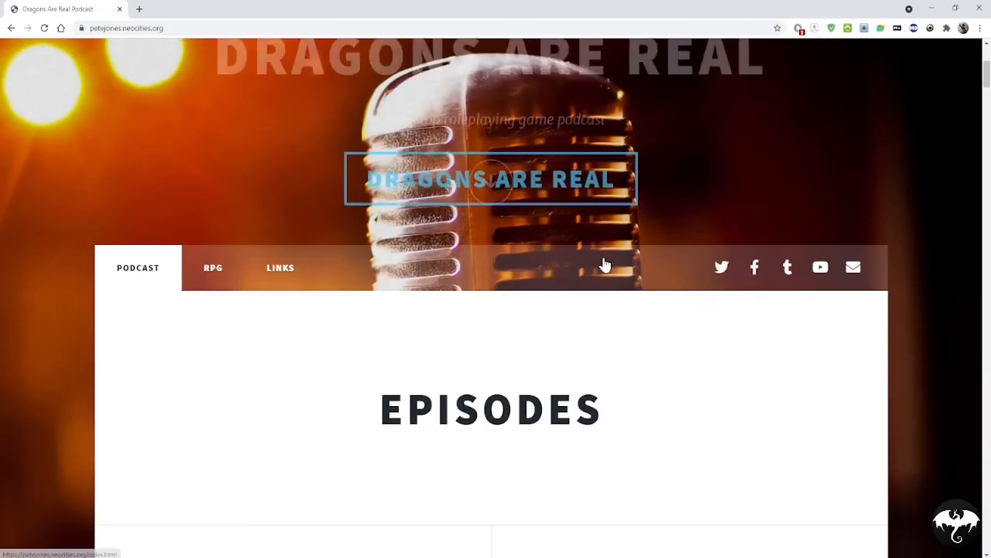
Open the website's RPG page and look through its roleplaying games and Dragons Are Real zine sections.
scroll(604, 255, "down", 4)
scroll(600, 253, "up", 15)
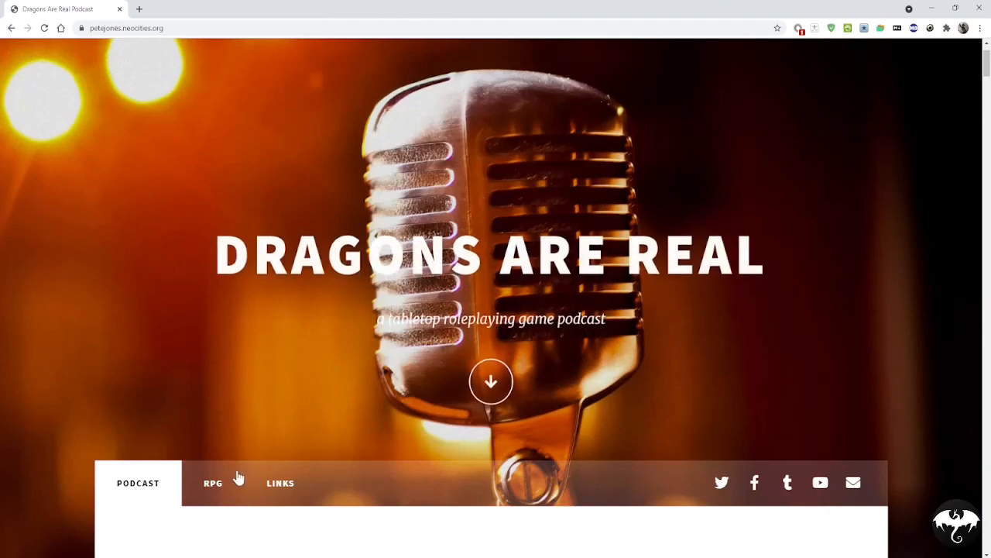
left_click(212, 483)
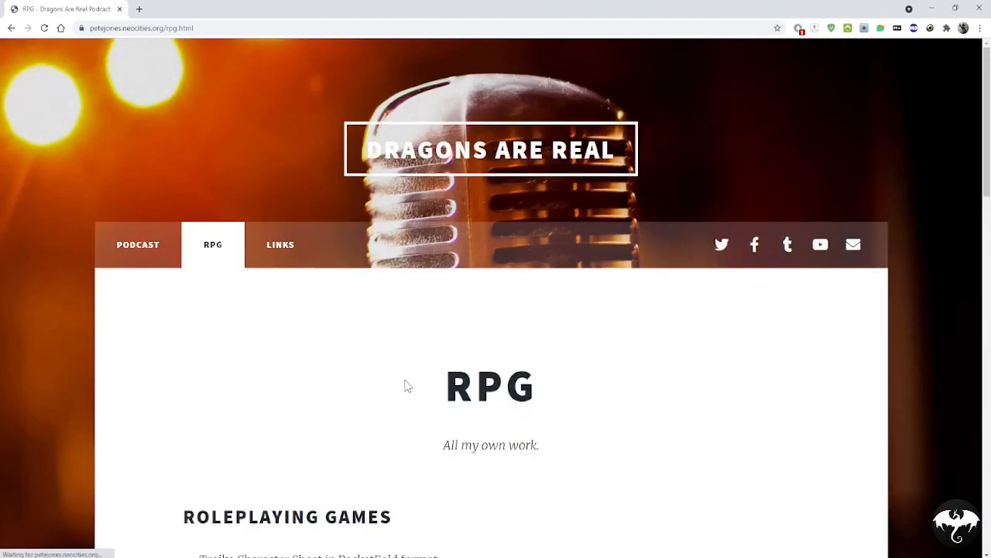
scroll(414, 380, "down", 7)
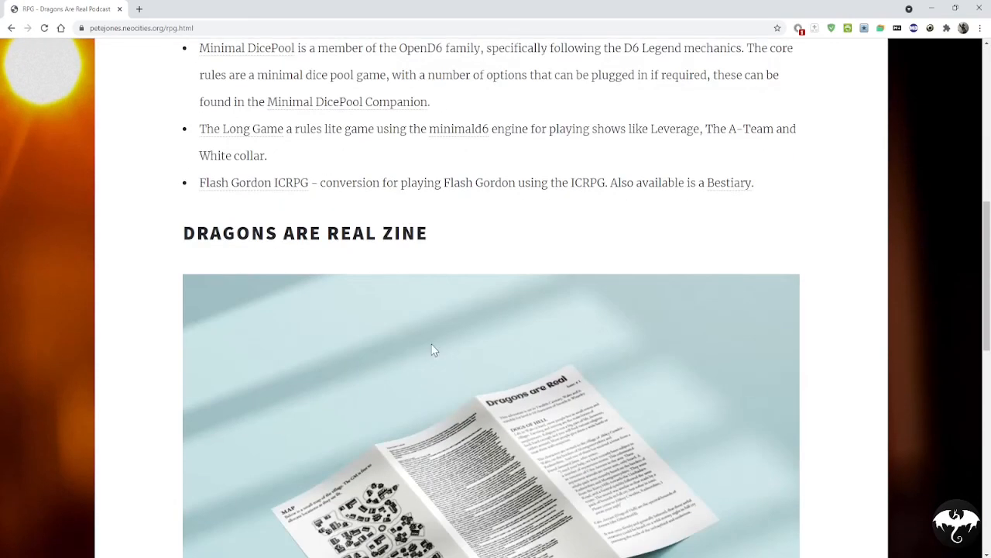
scroll(432, 348, "down", 2)
scroll(431, 347, "up", 3)
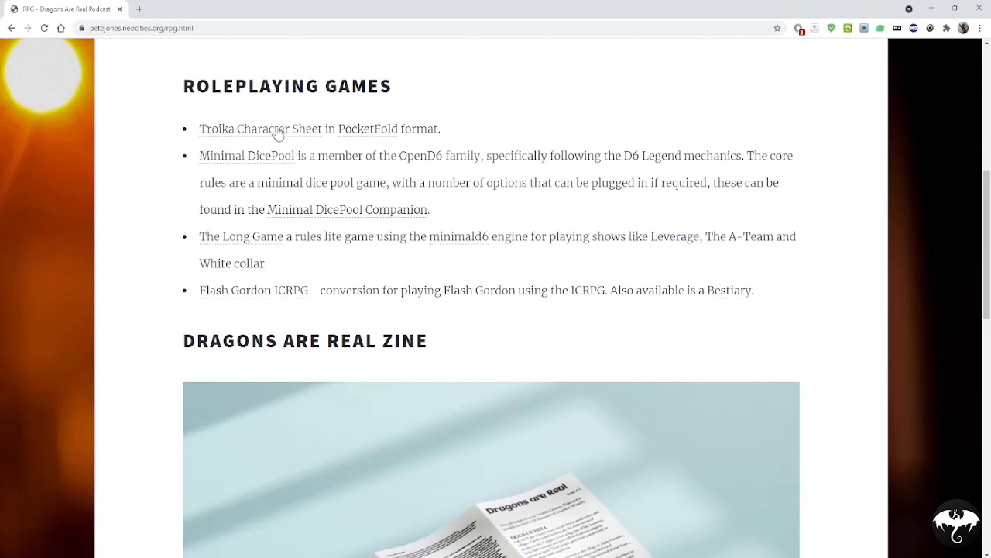
scroll(428, 254, "up", 4)
scroll(428, 254, "up", 2)
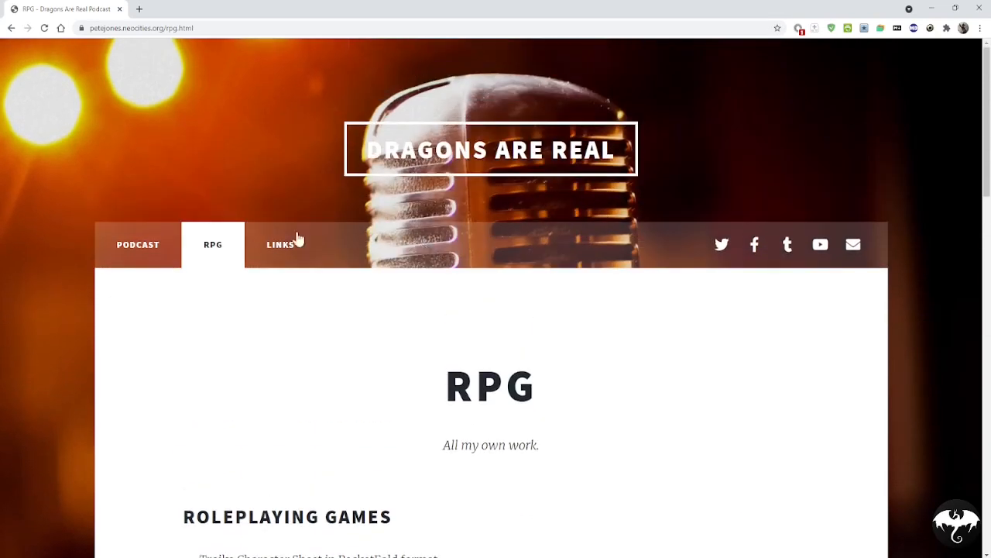
Look through the blogs, websites and podcasts on the site's Links page and close the browser to return to Obsidian.
left_click(280, 248)
scroll(519, 316, "down", 10)
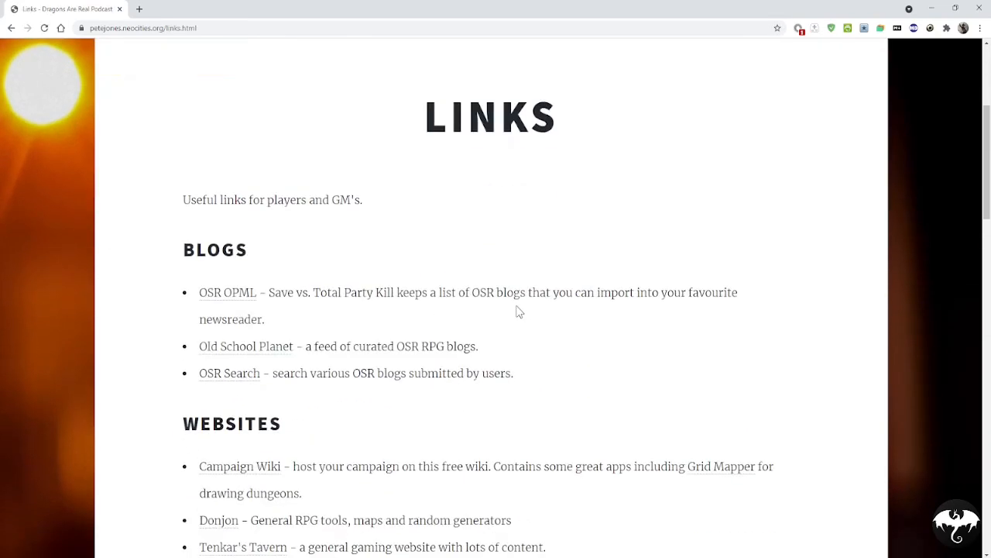
scroll(517, 308, "down", 13)
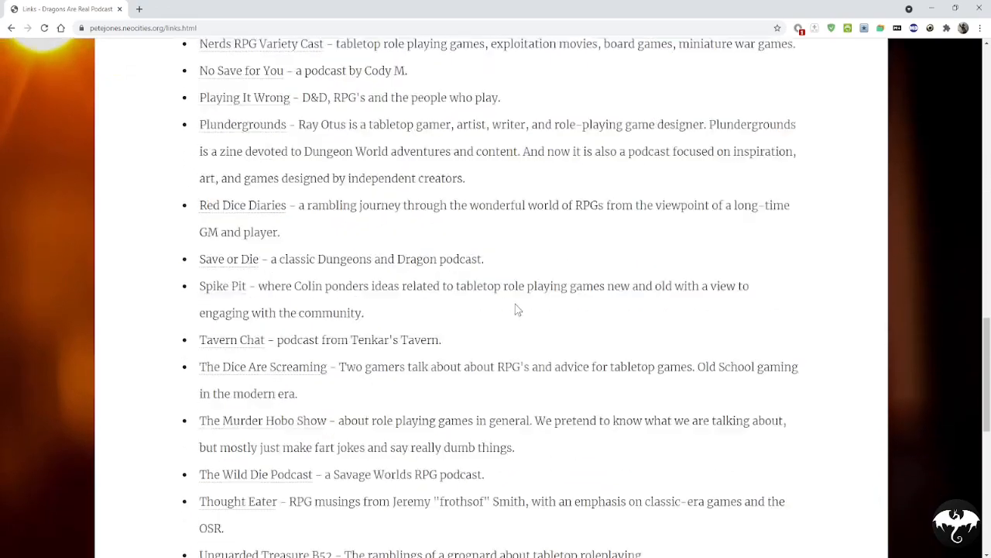
scroll(517, 306, "up", 11)
scroll(515, 305, "up", 12)
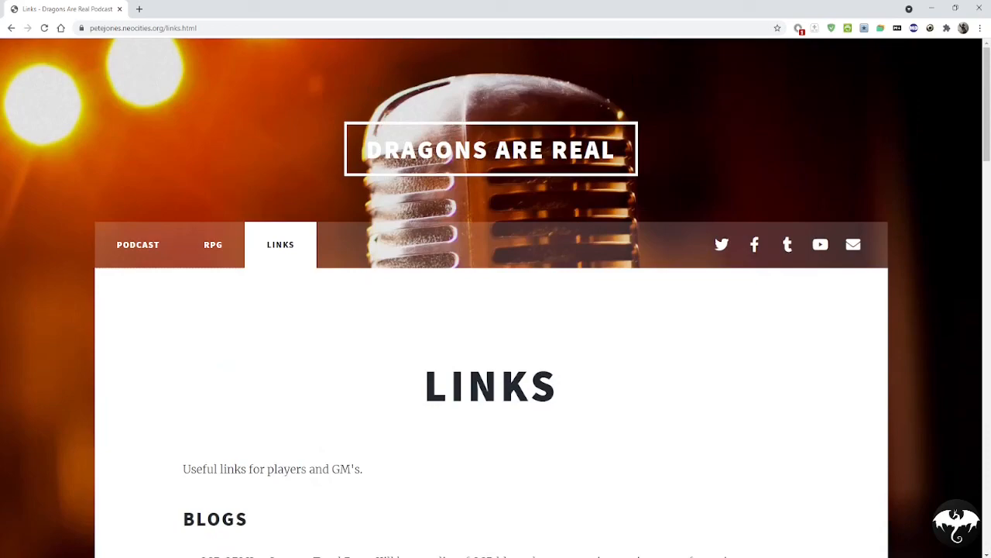
left_click(979, 8)
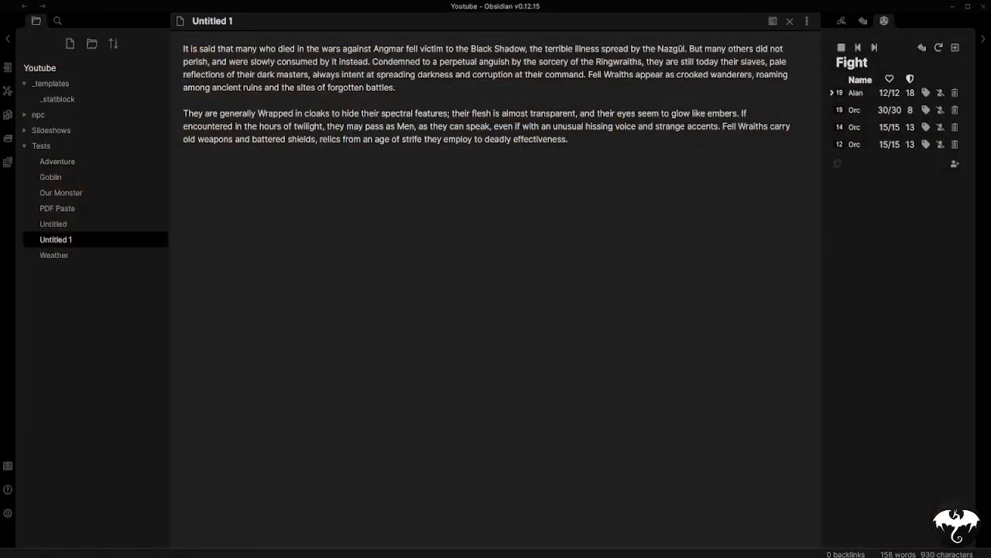